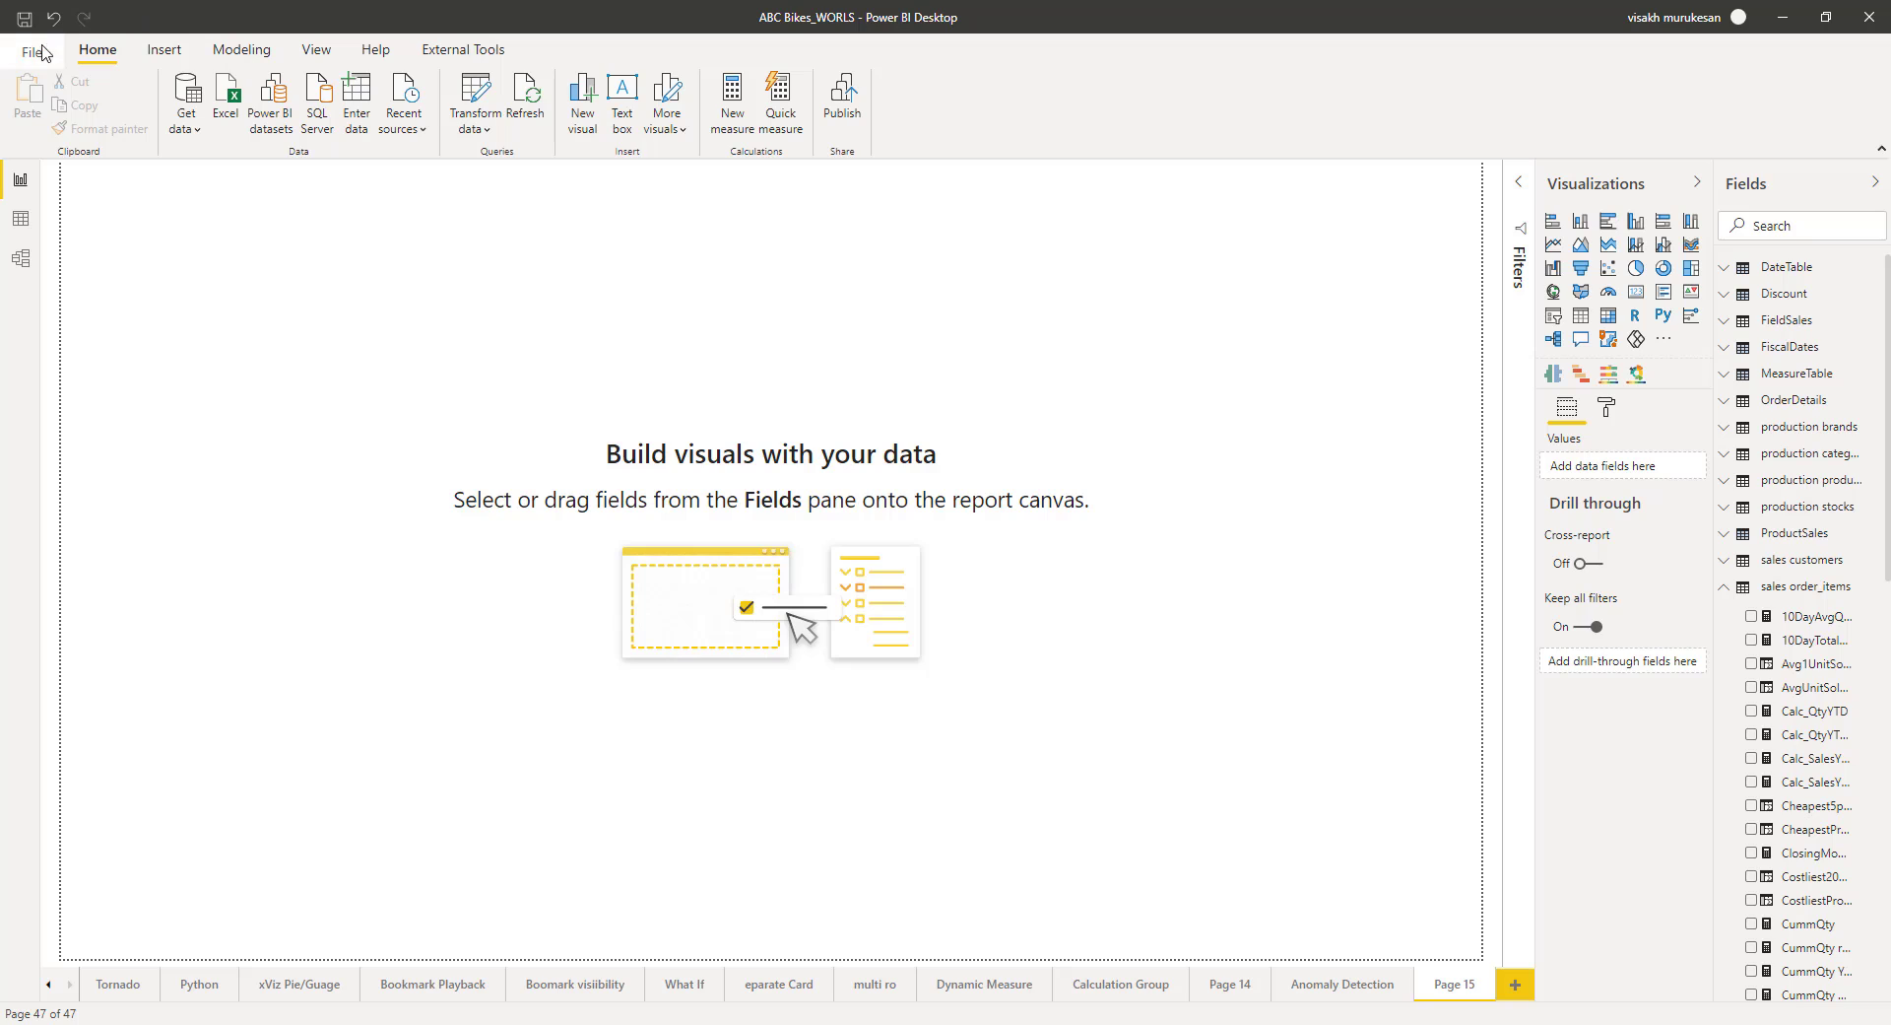
# Step: Make sure the Anomaly detection preview feature is enabled in the global options and accept the settings
pyautogui.click(31, 51)
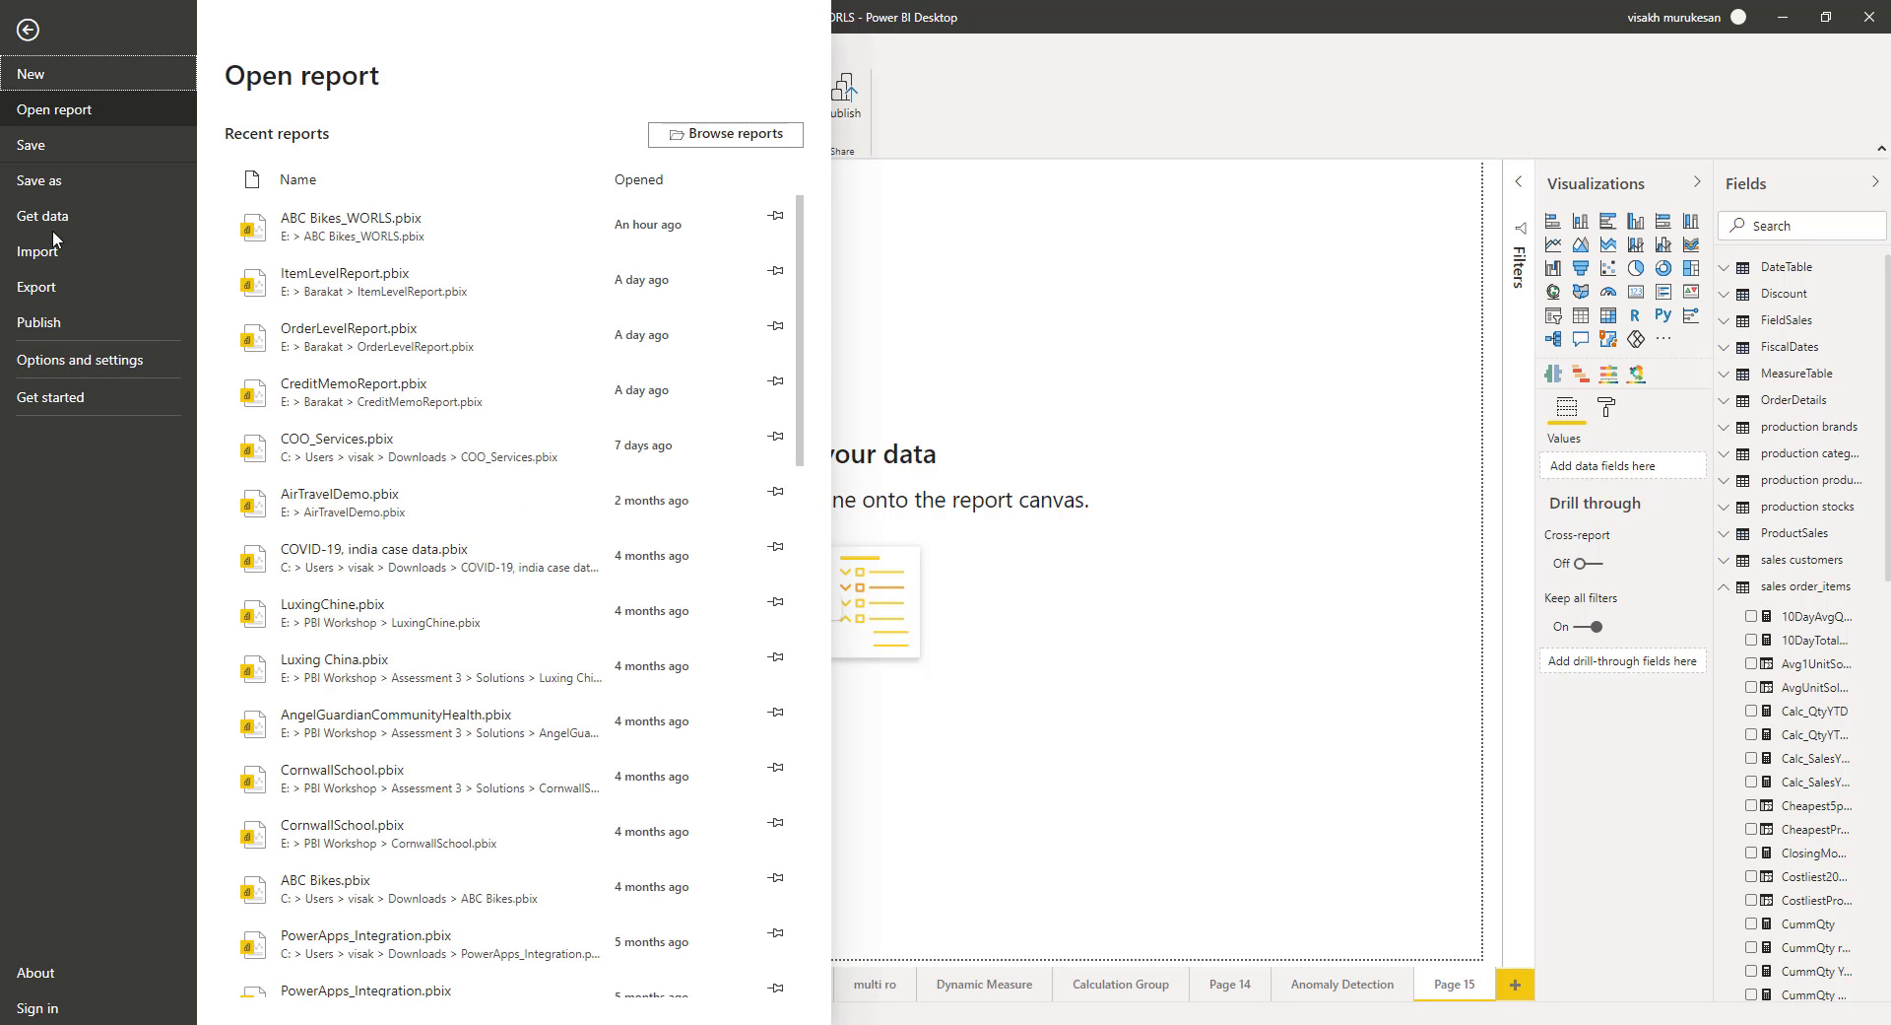
pyautogui.click(75, 363)
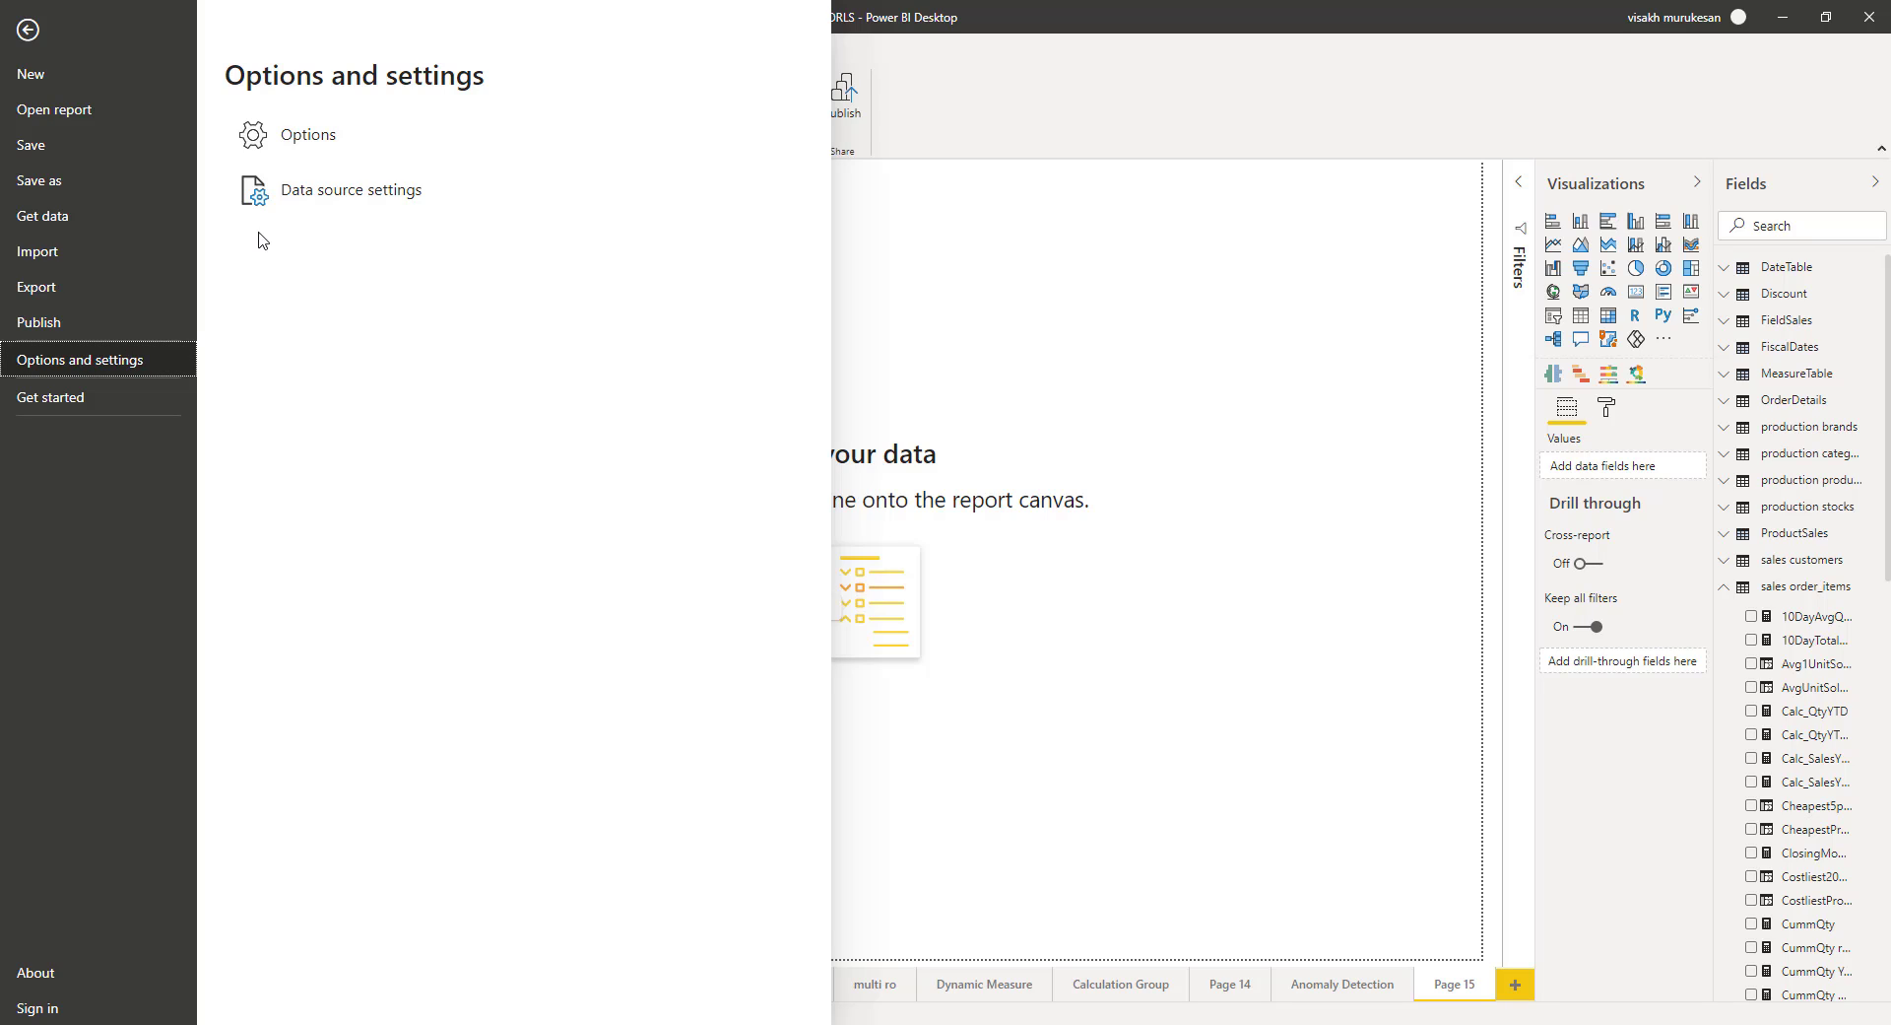
pyautogui.click(307, 136)
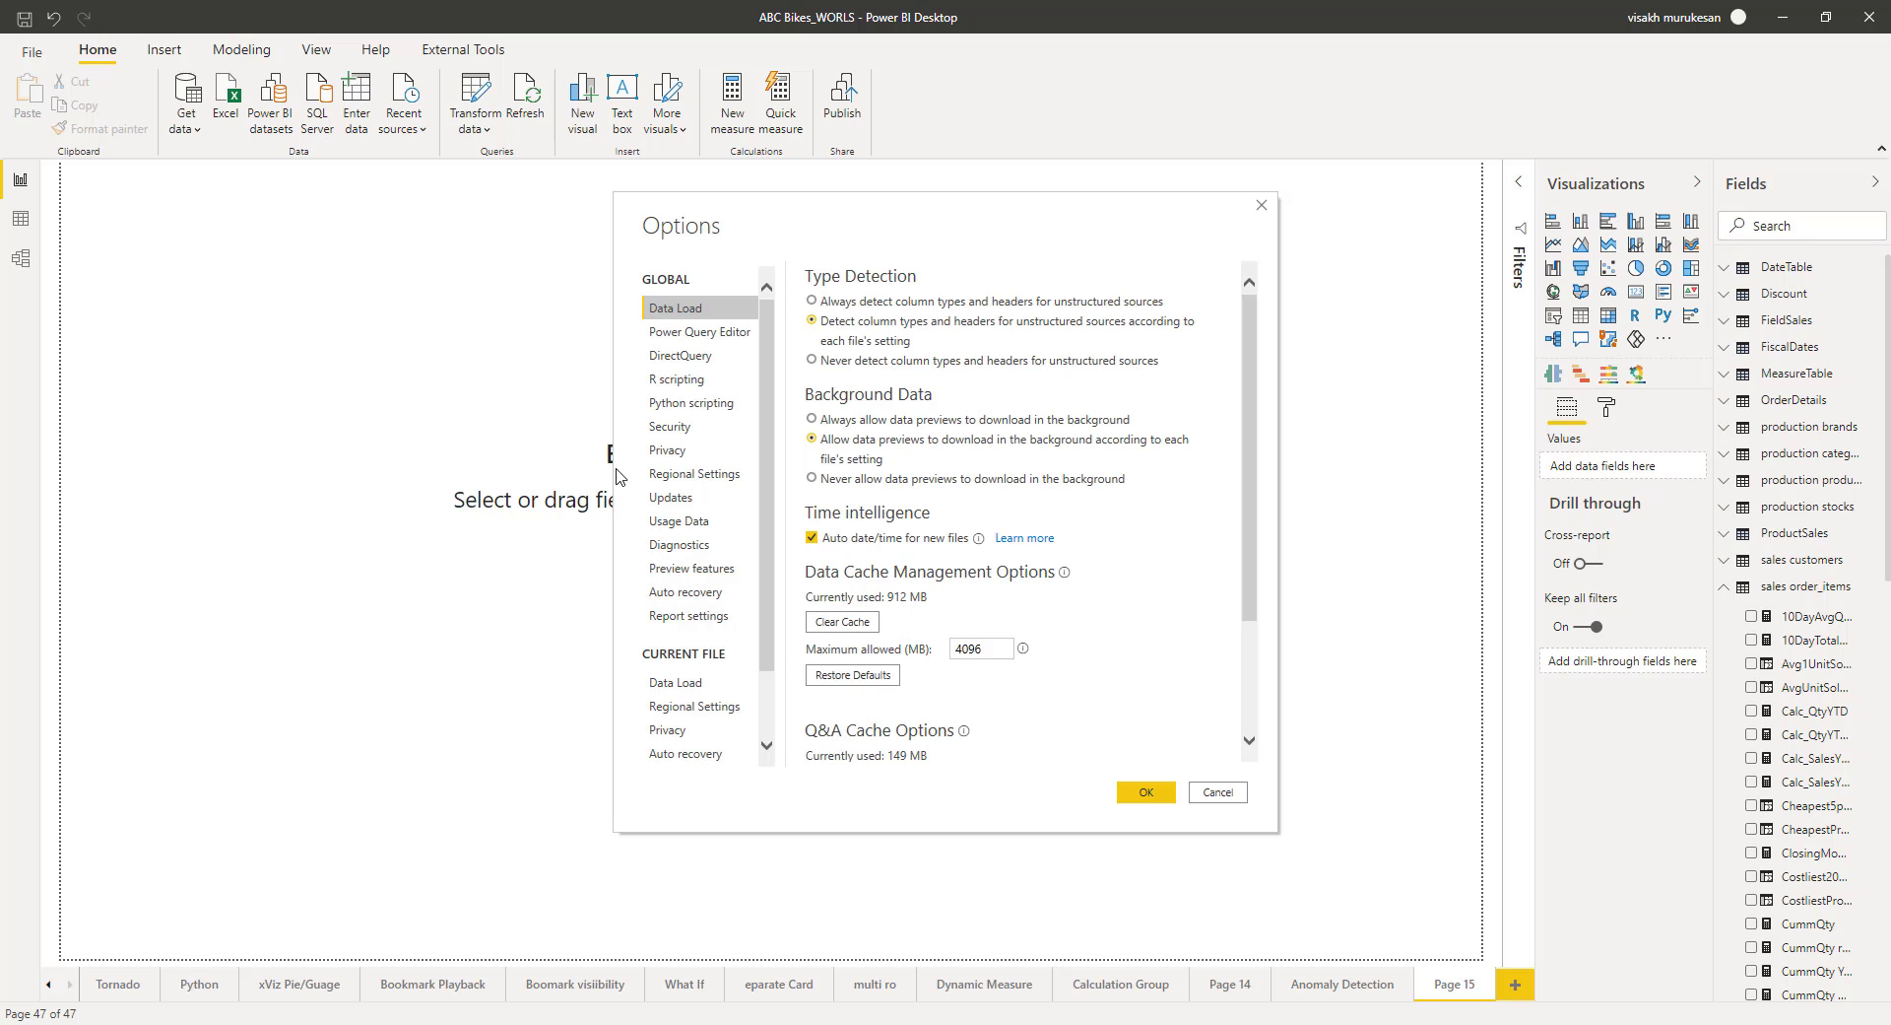
pyautogui.click(675, 578)
pyautogui.click(830, 698)
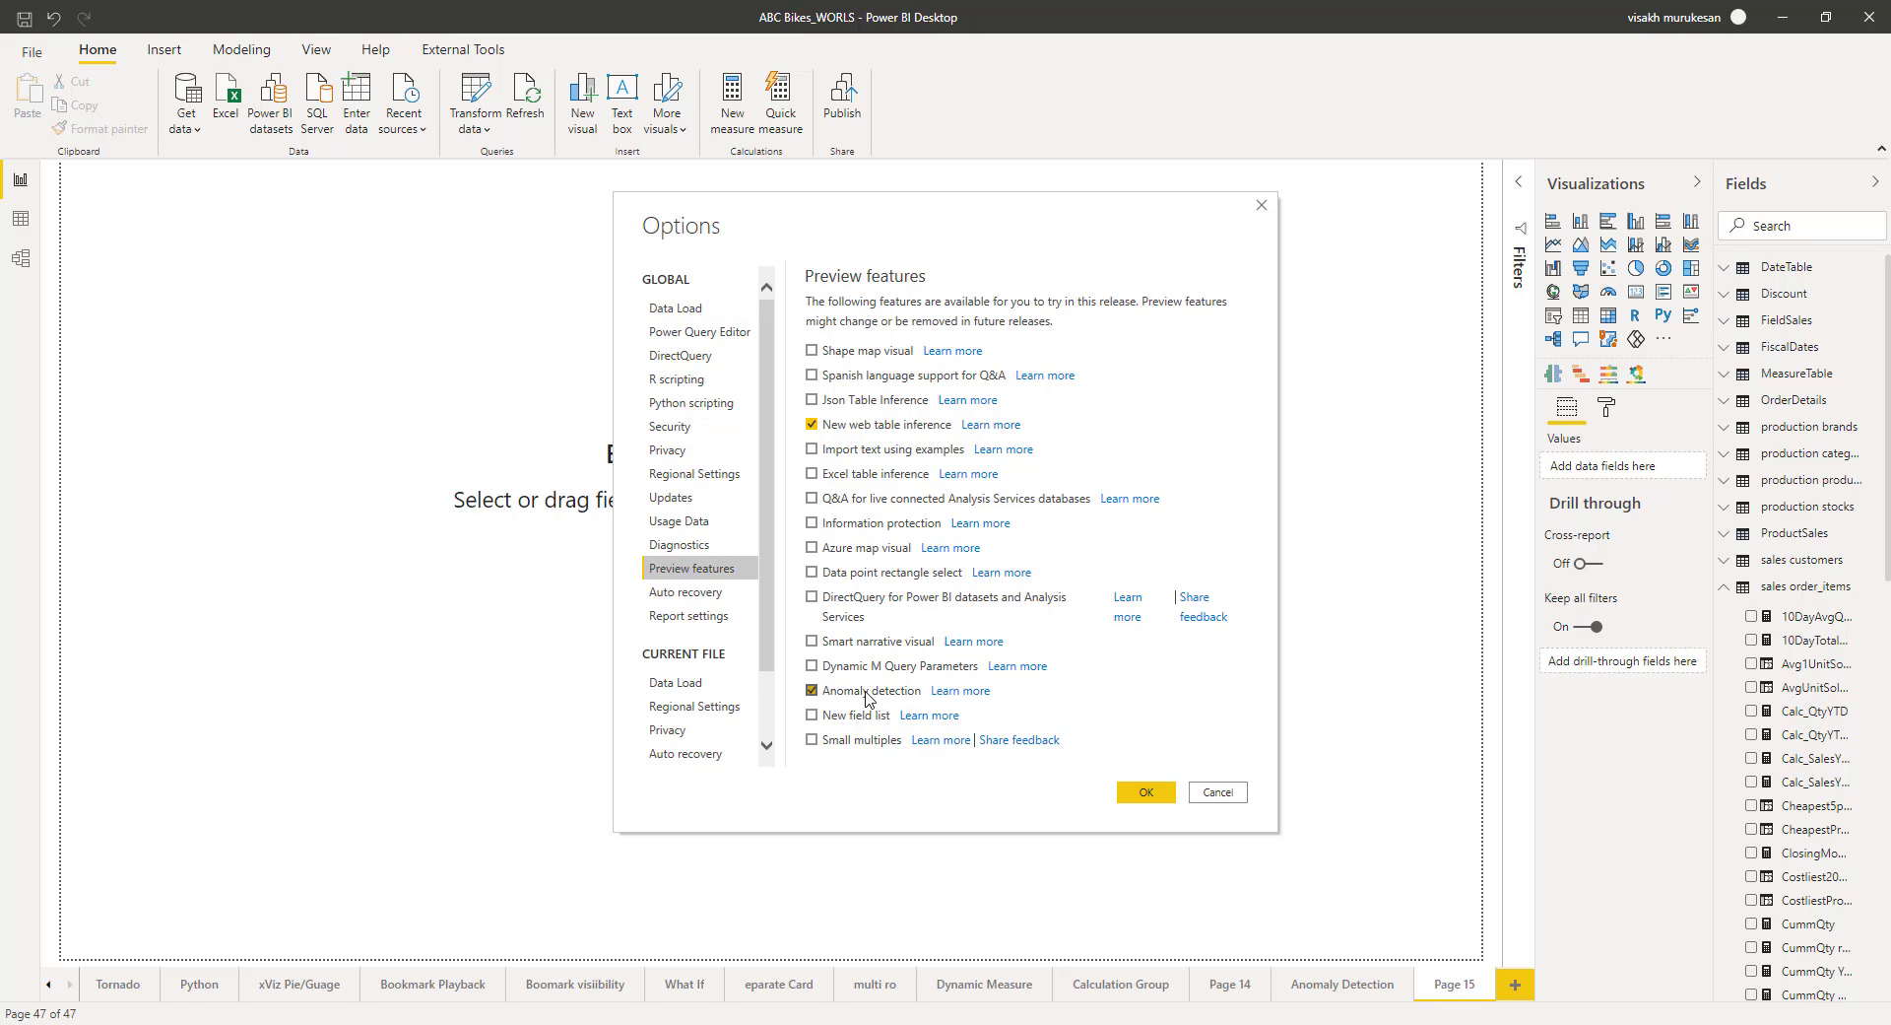
pyautogui.click(813, 693)
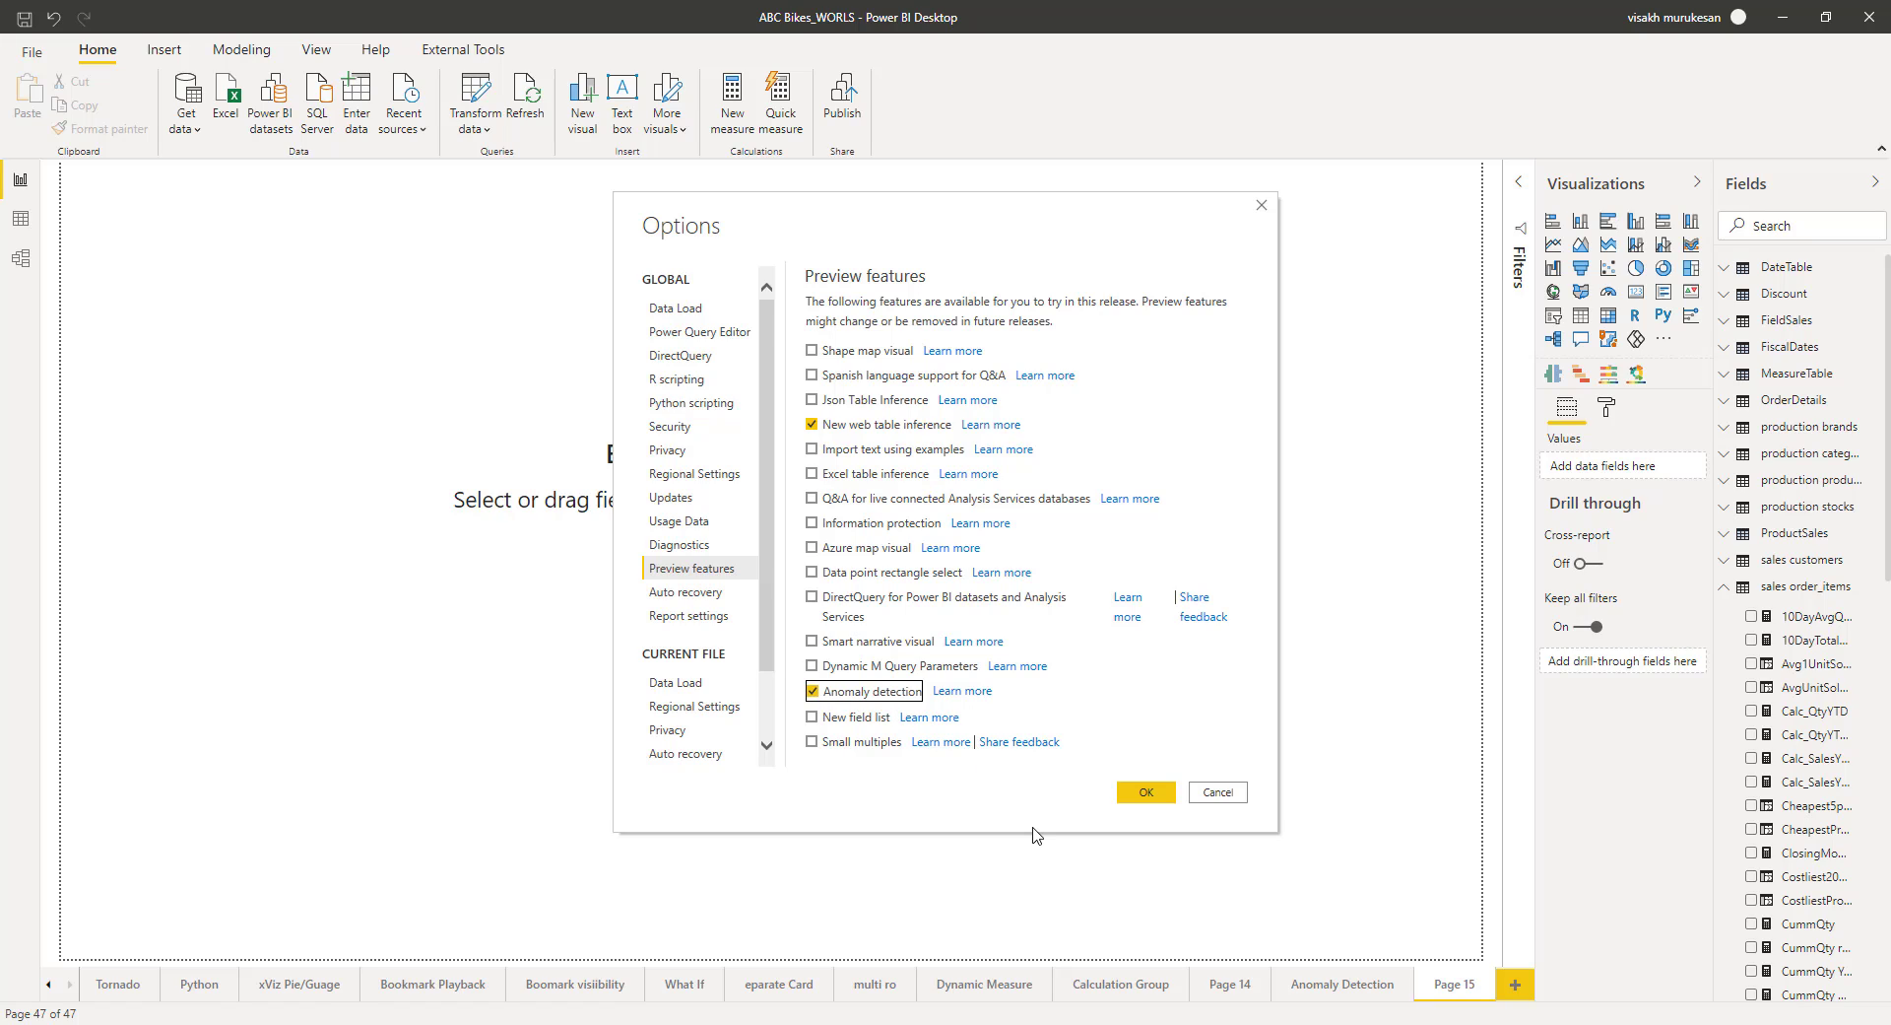
pyautogui.click(1149, 798)
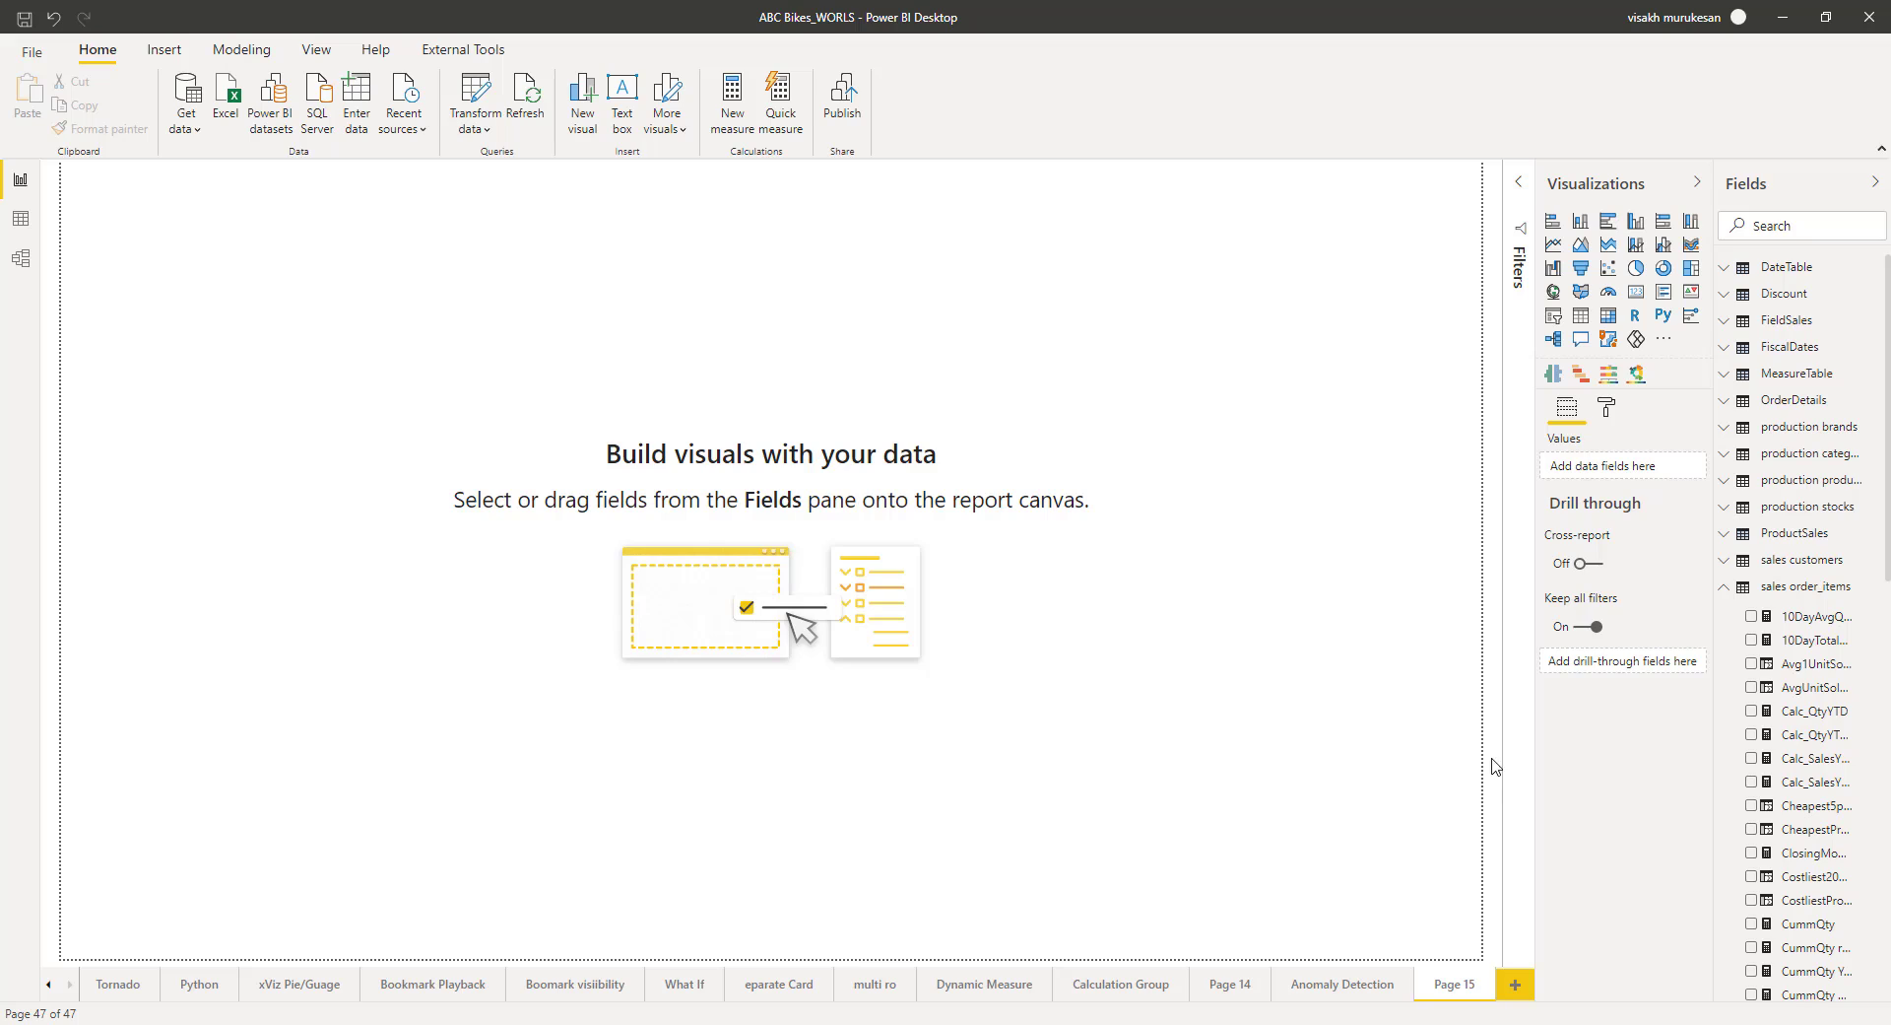
# Step: Insert a line chart on the empty Page 15 and enlarge it to fill the whole canvas
pyautogui.click(1725, 594)
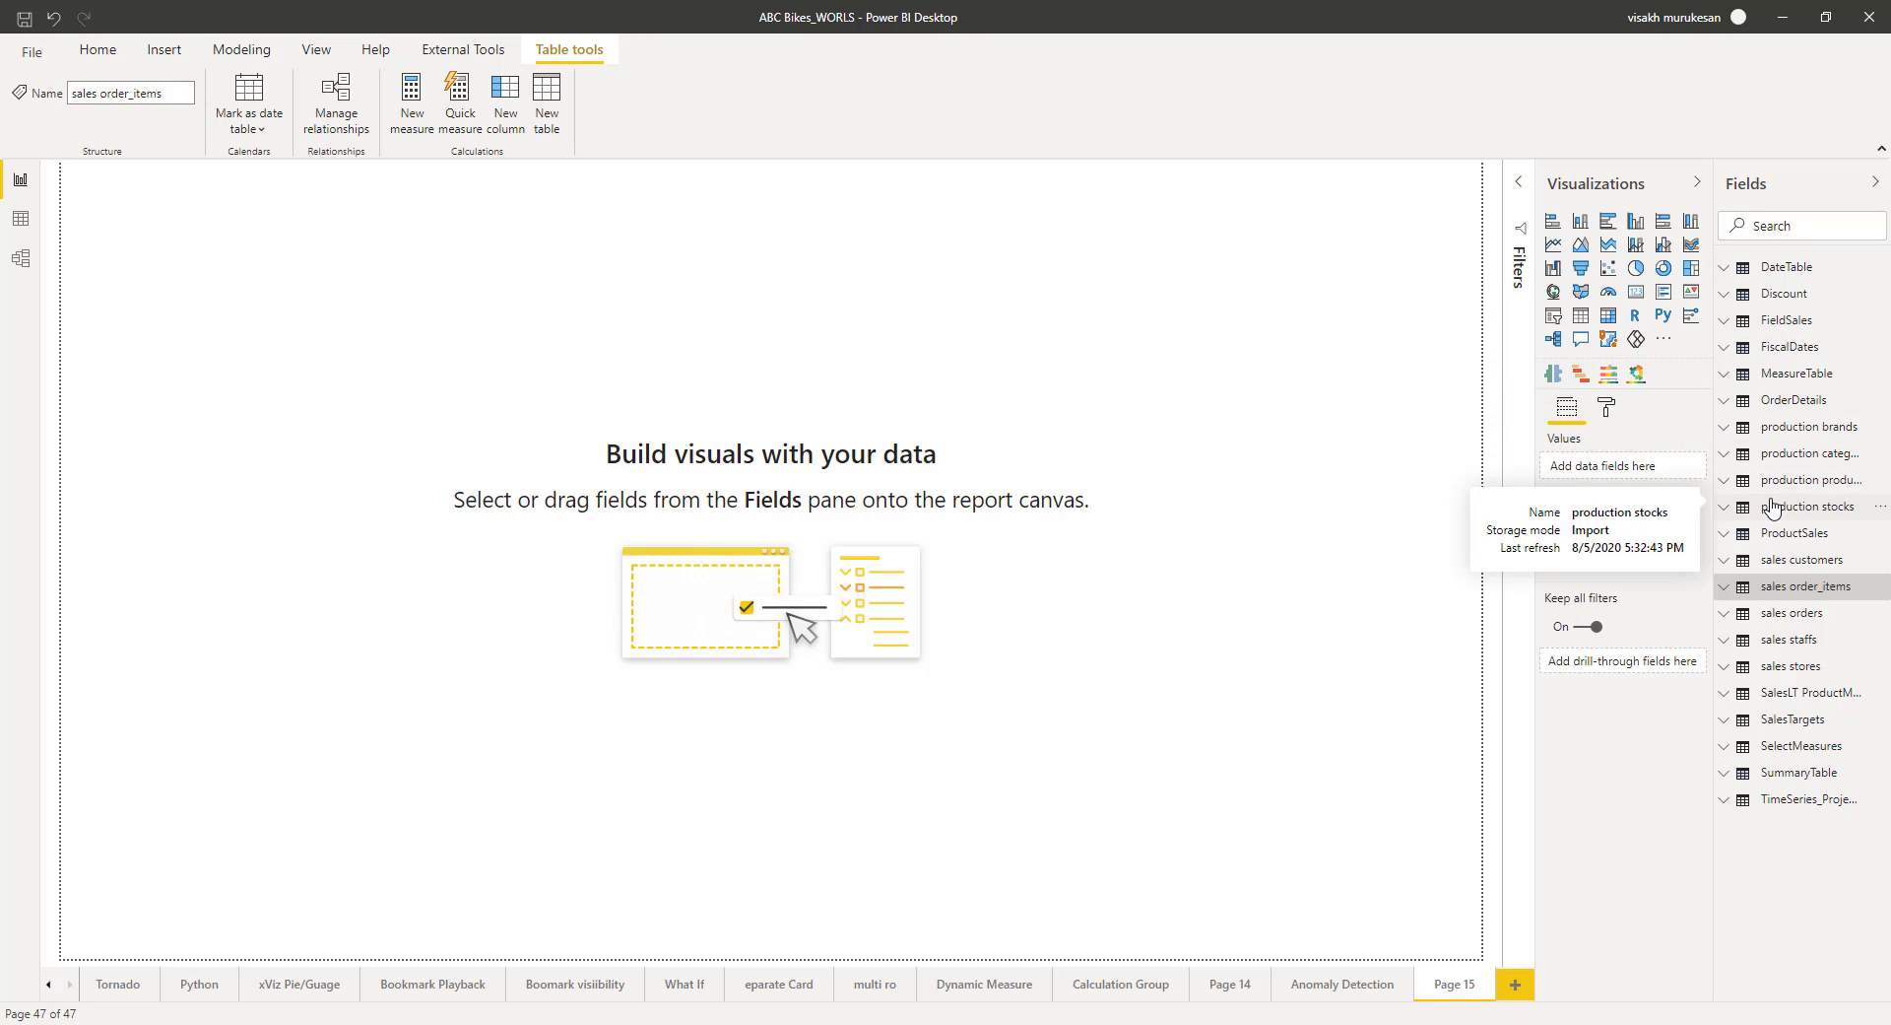
pyautogui.click(1729, 589)
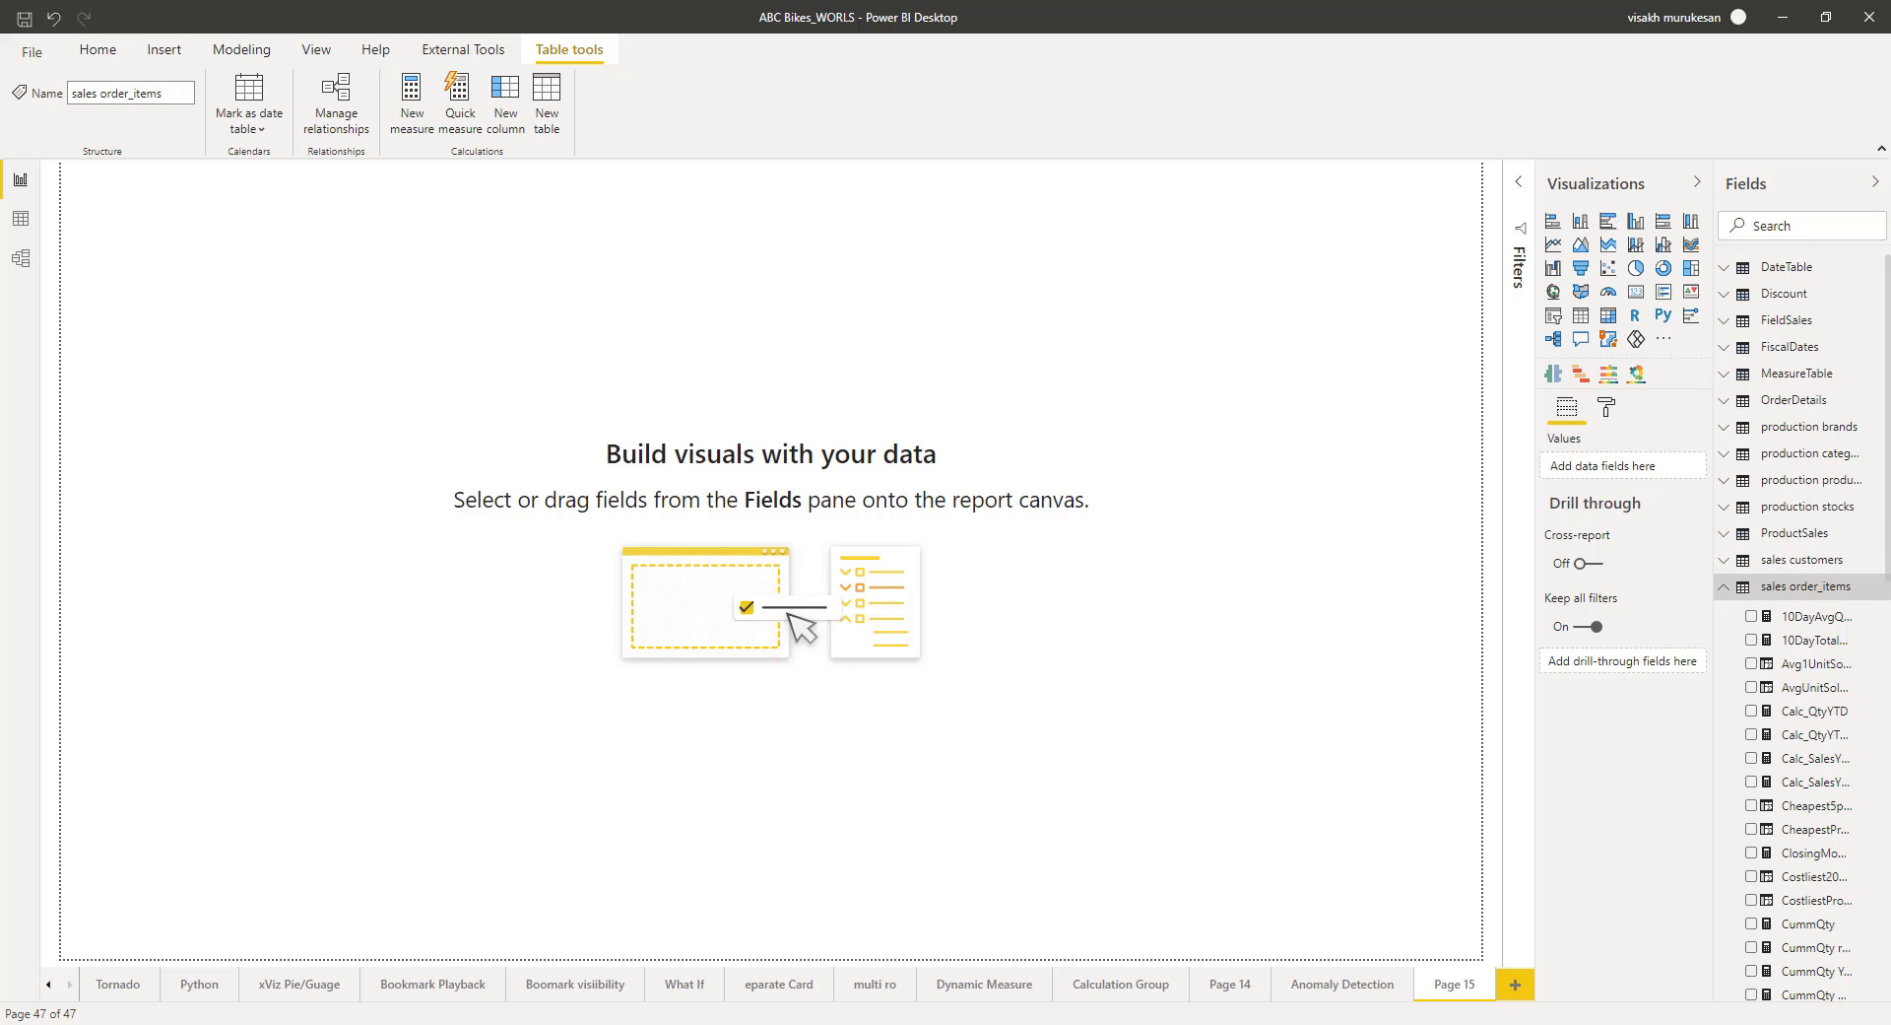
pyautogui.moveTo(1890, 451); pyautogui.dragTo(1890, 556)
pyautogui.click(1458, 274)
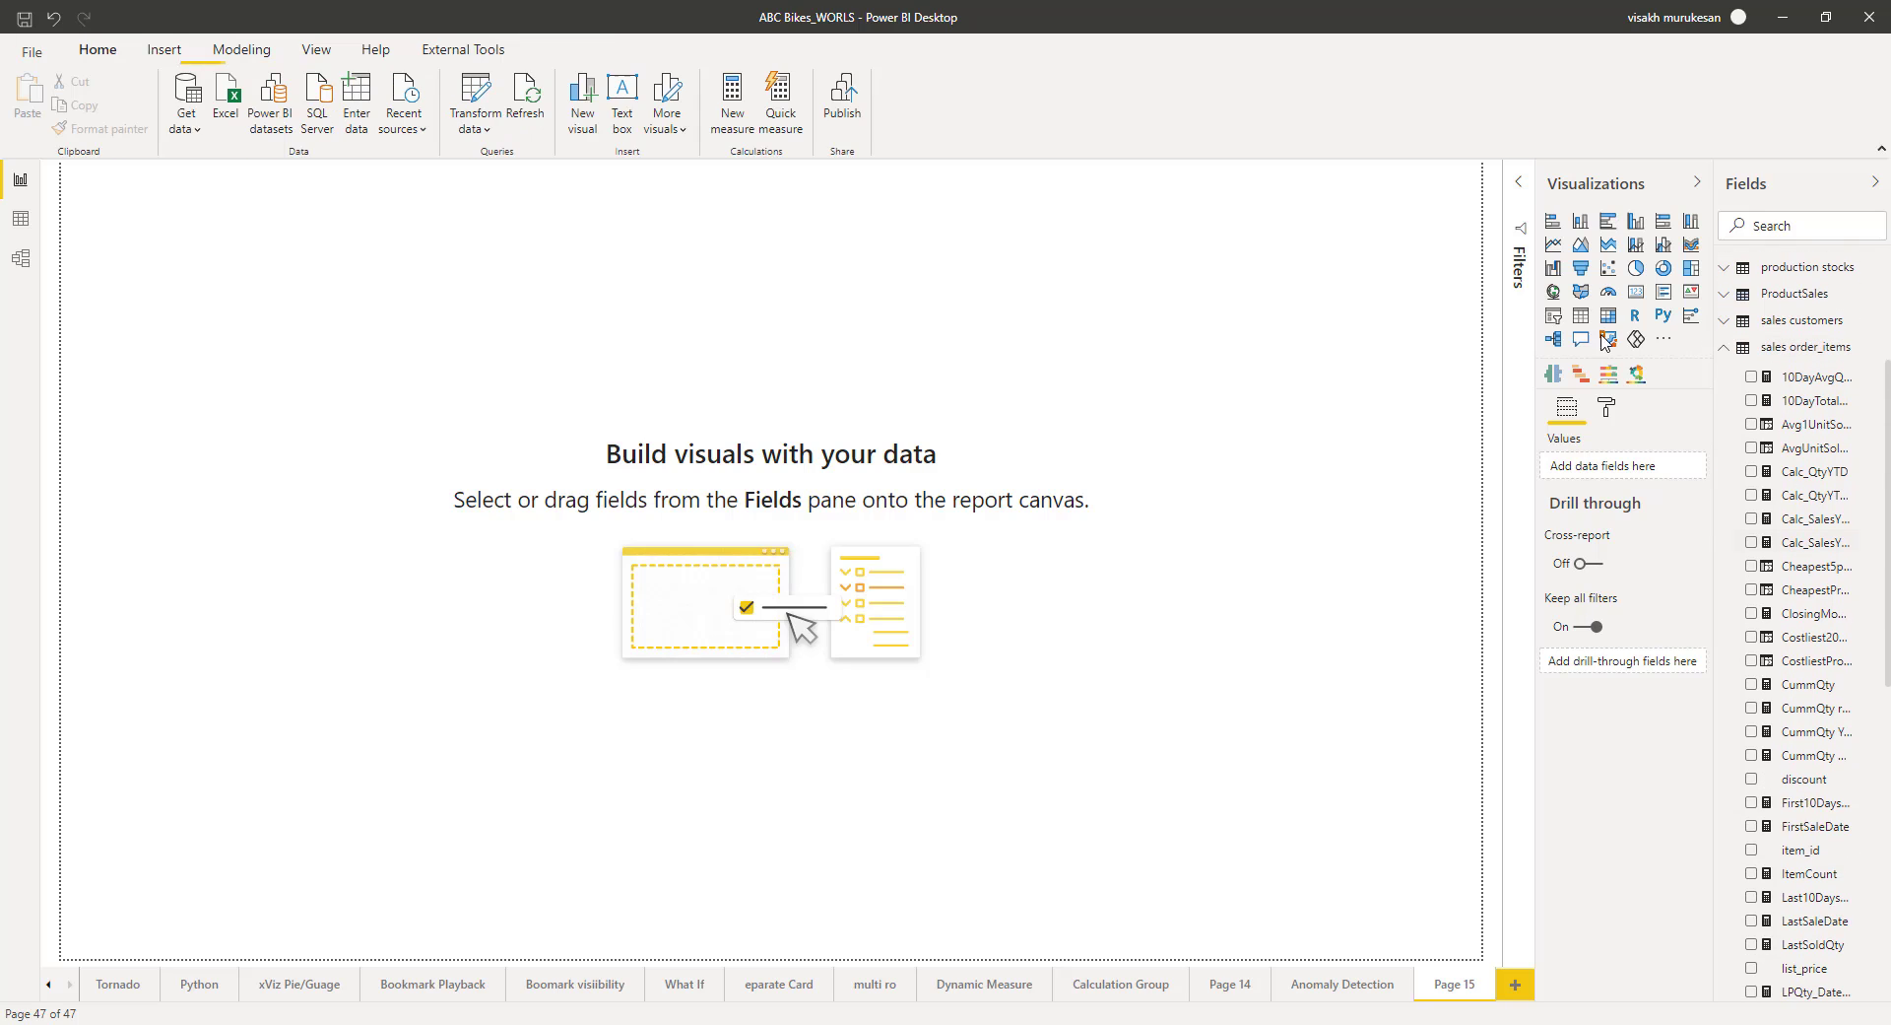
pyautogui.click(1554, 245)
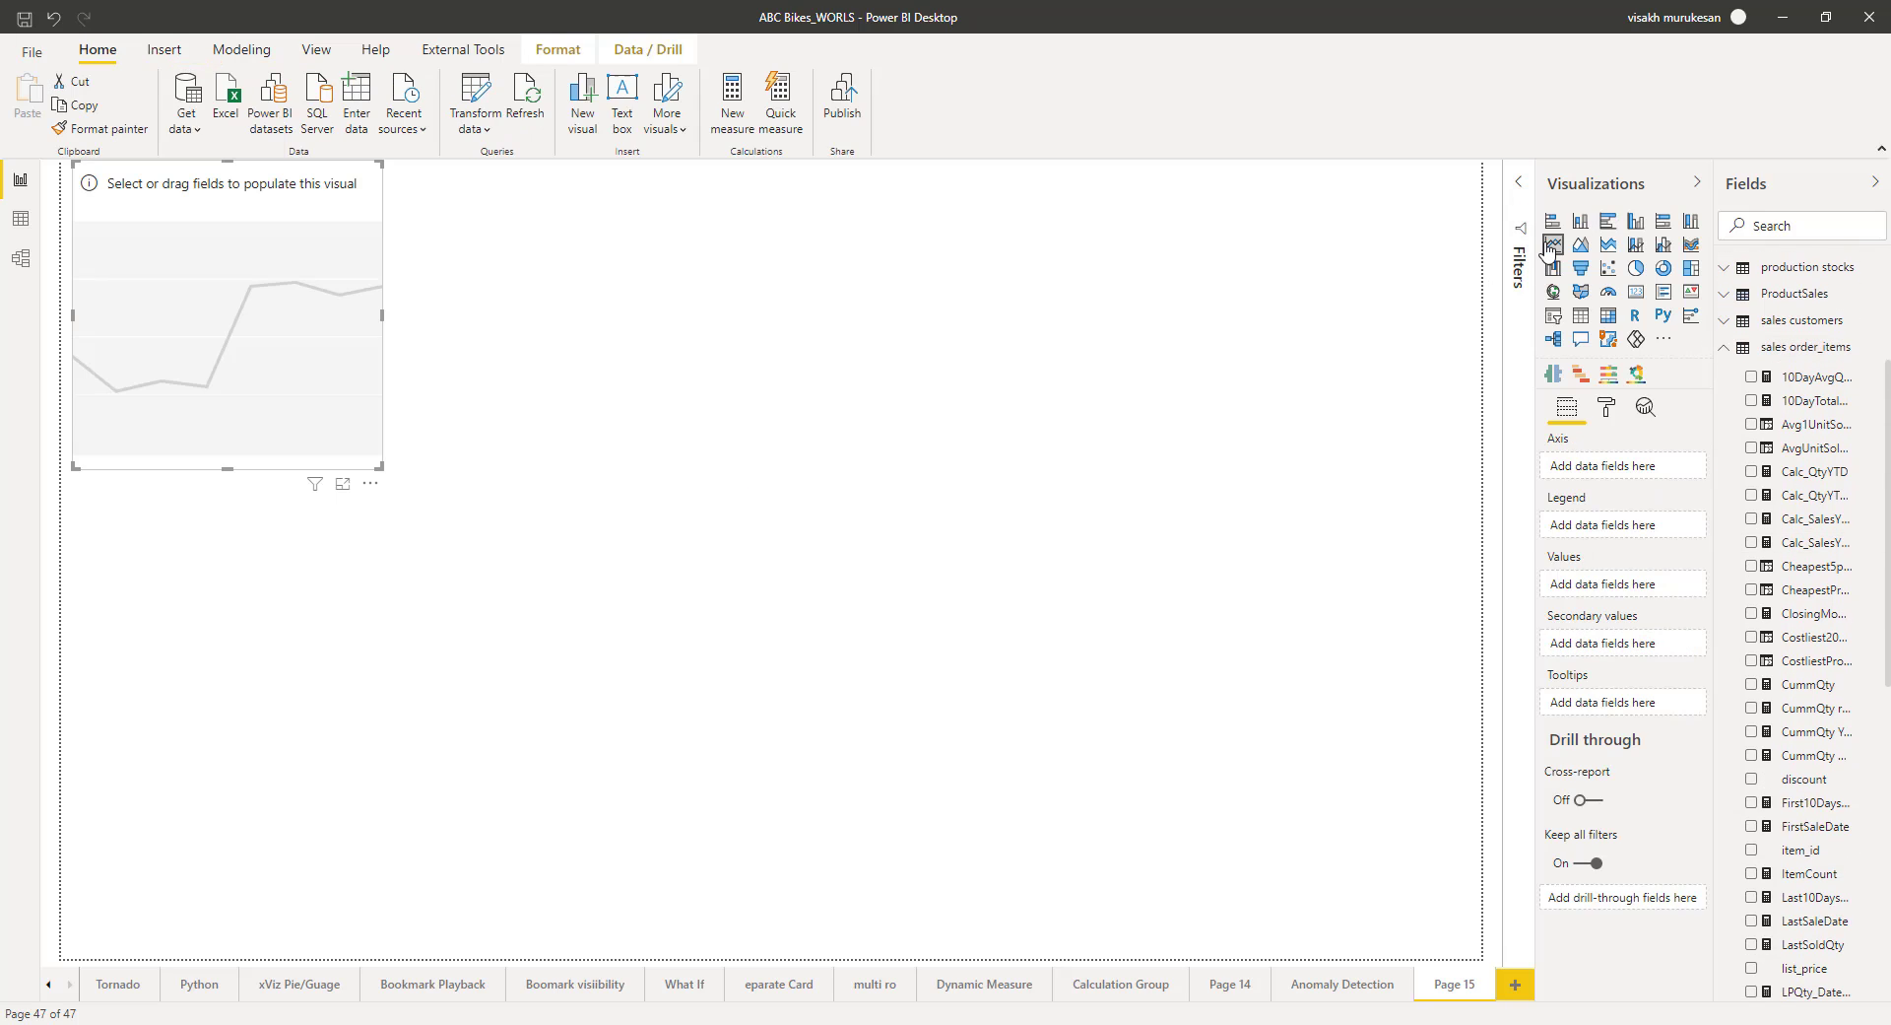
pyautogui.moveTo(380, 467); pyautogui.dragTo(1508, 970)
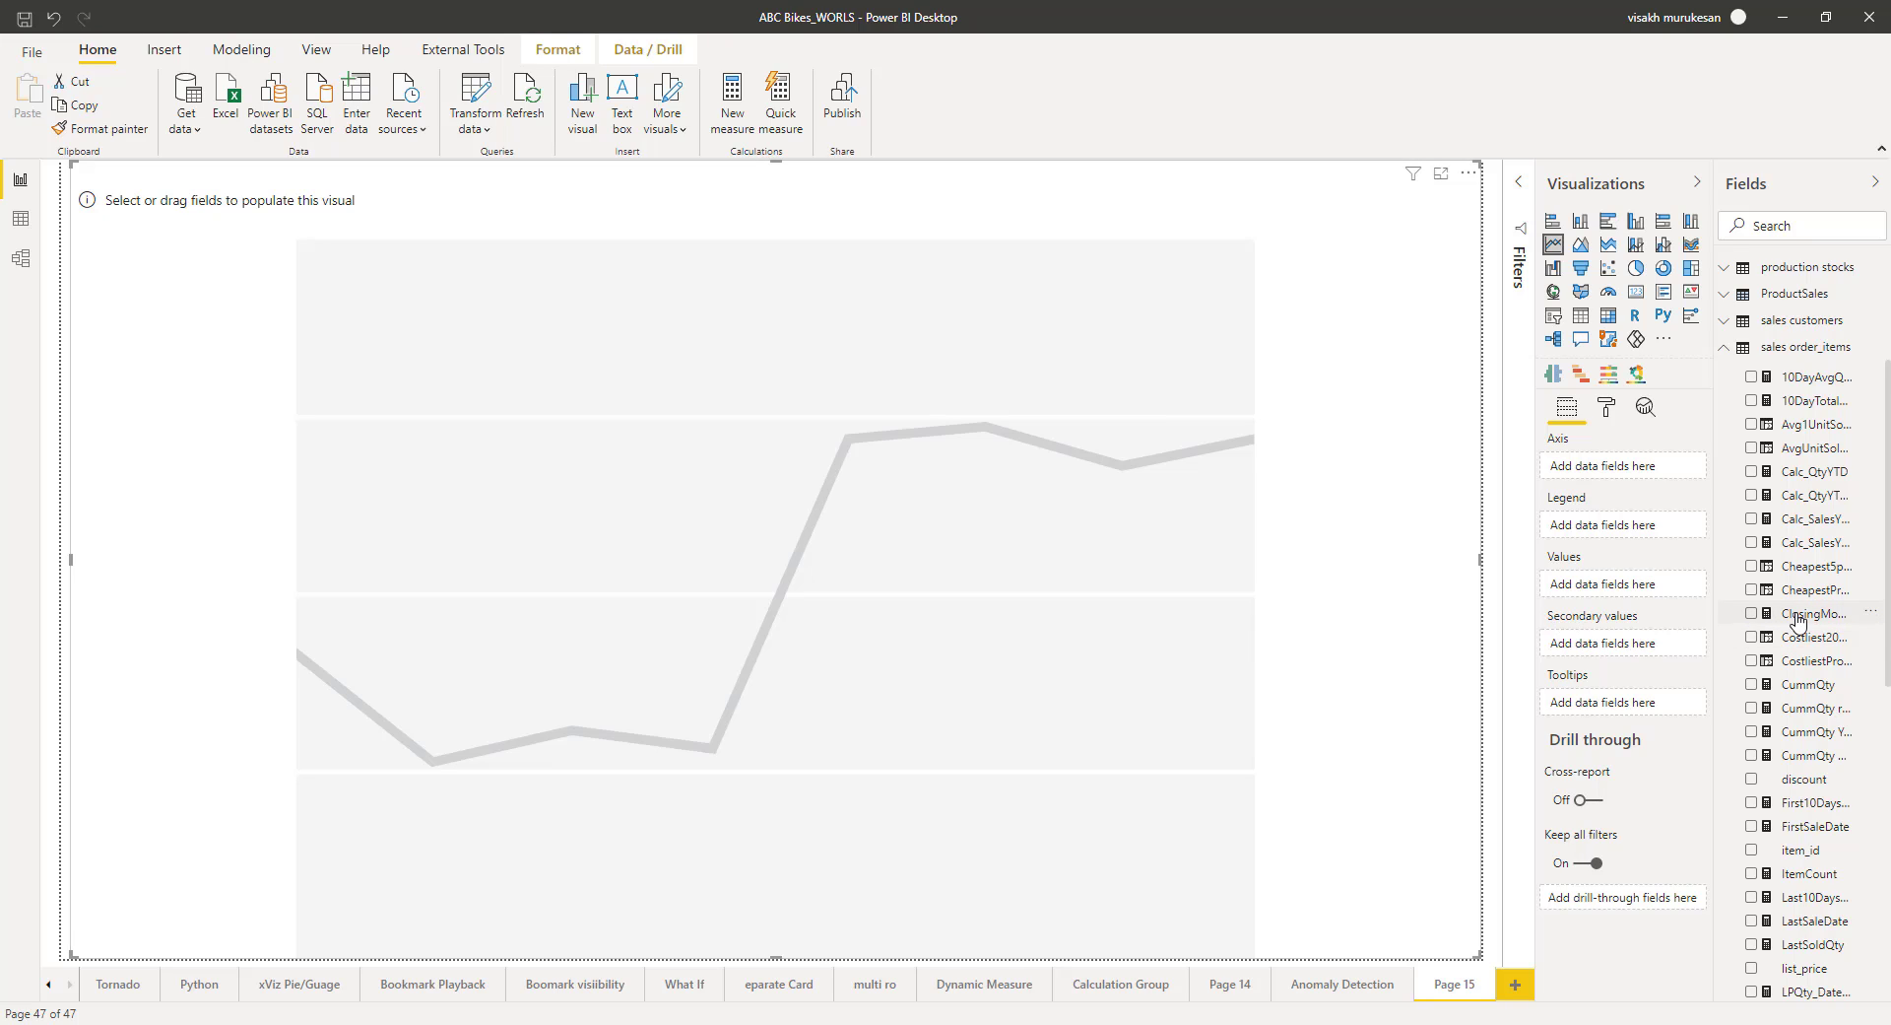
# Step: Plot CummQty as the line chart's values against OrderDate from sales order_items, using the plain date instead of the date hierarchy
pyautogui.scroll(-3, 1802, 552)
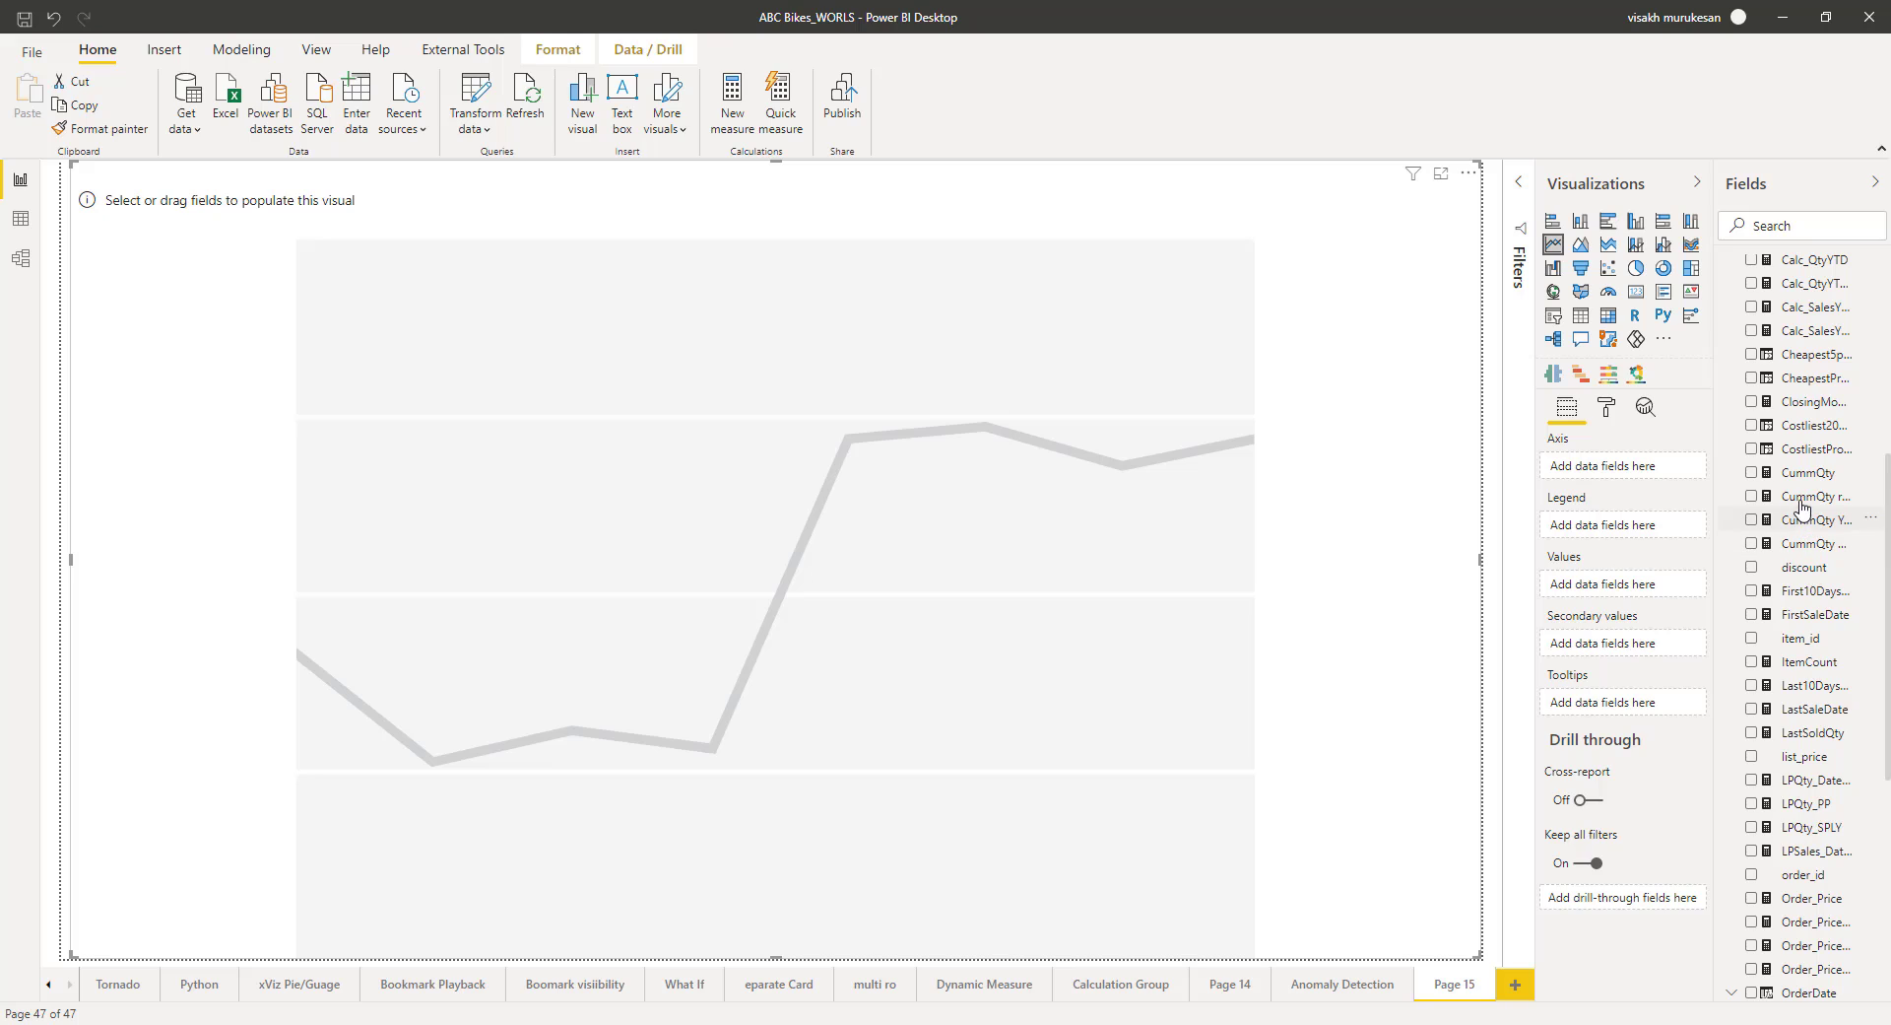
pyautogui.moveTo(1803, 485); pyautogui.dragTo(1623, 595)
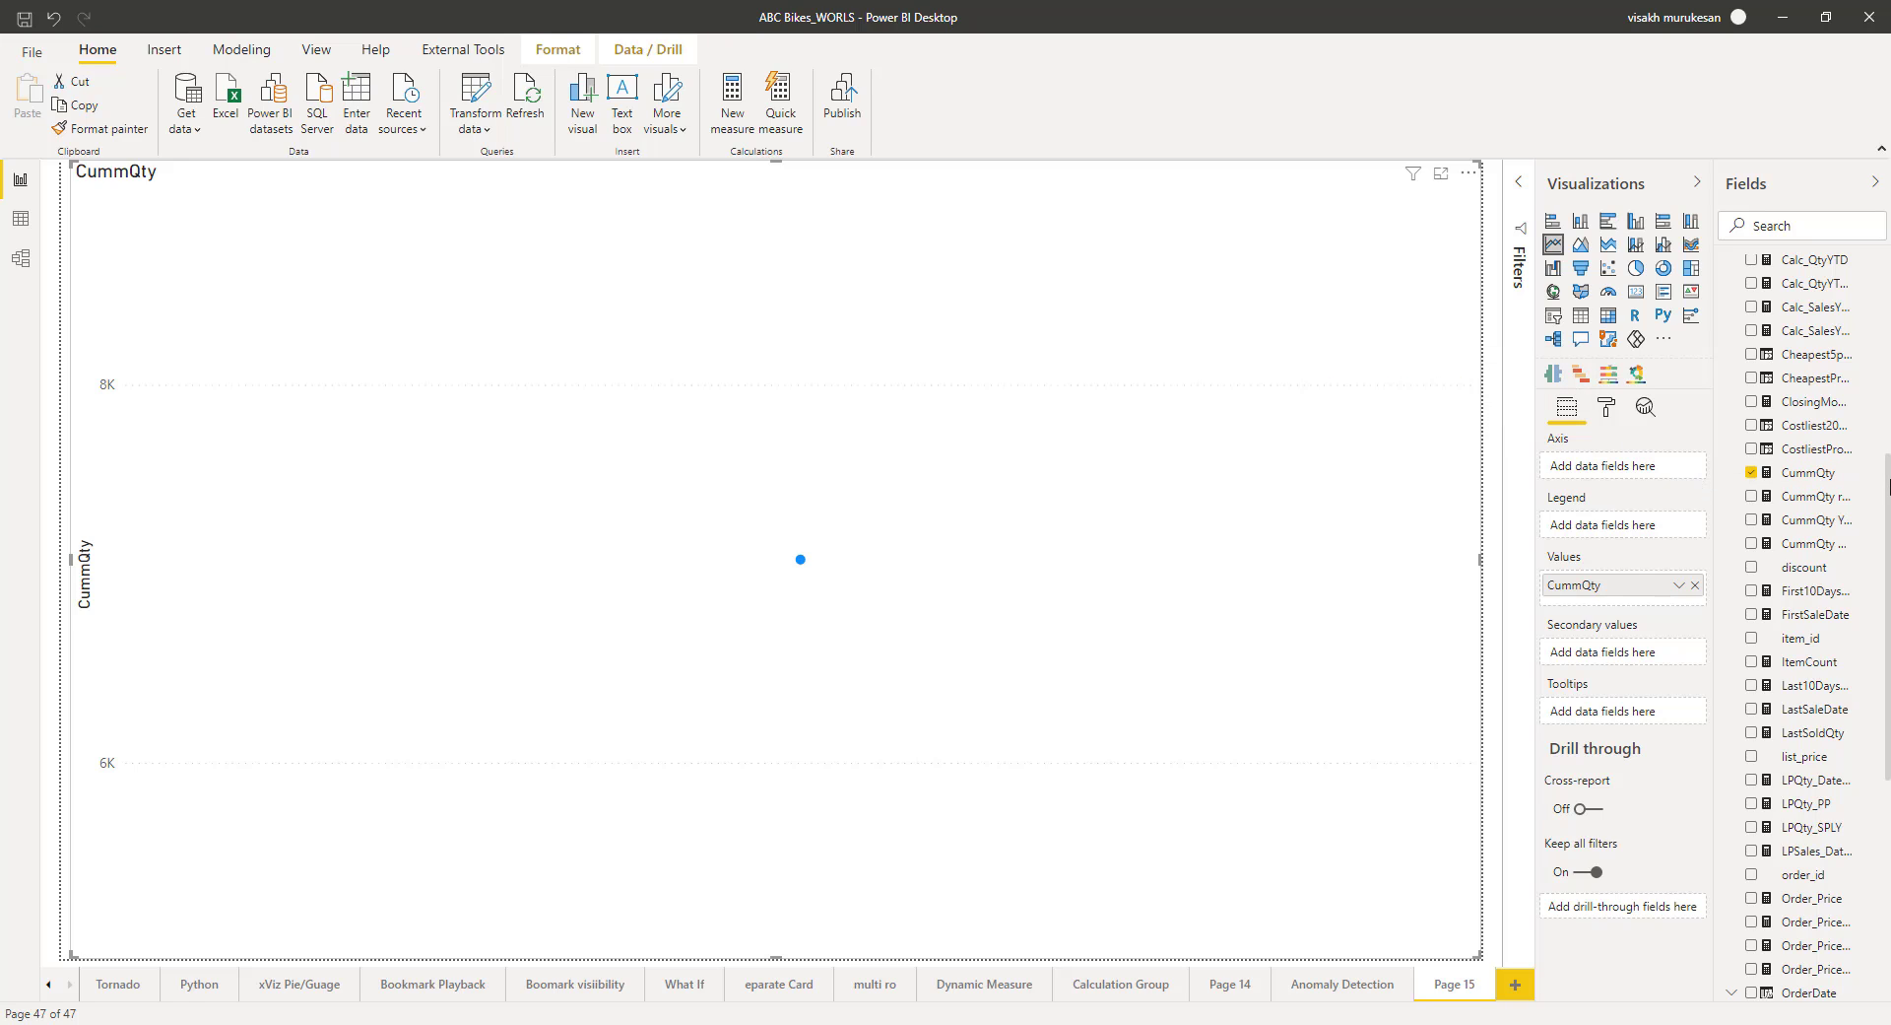
pyautogui.scroll(-3, 1785, 717)
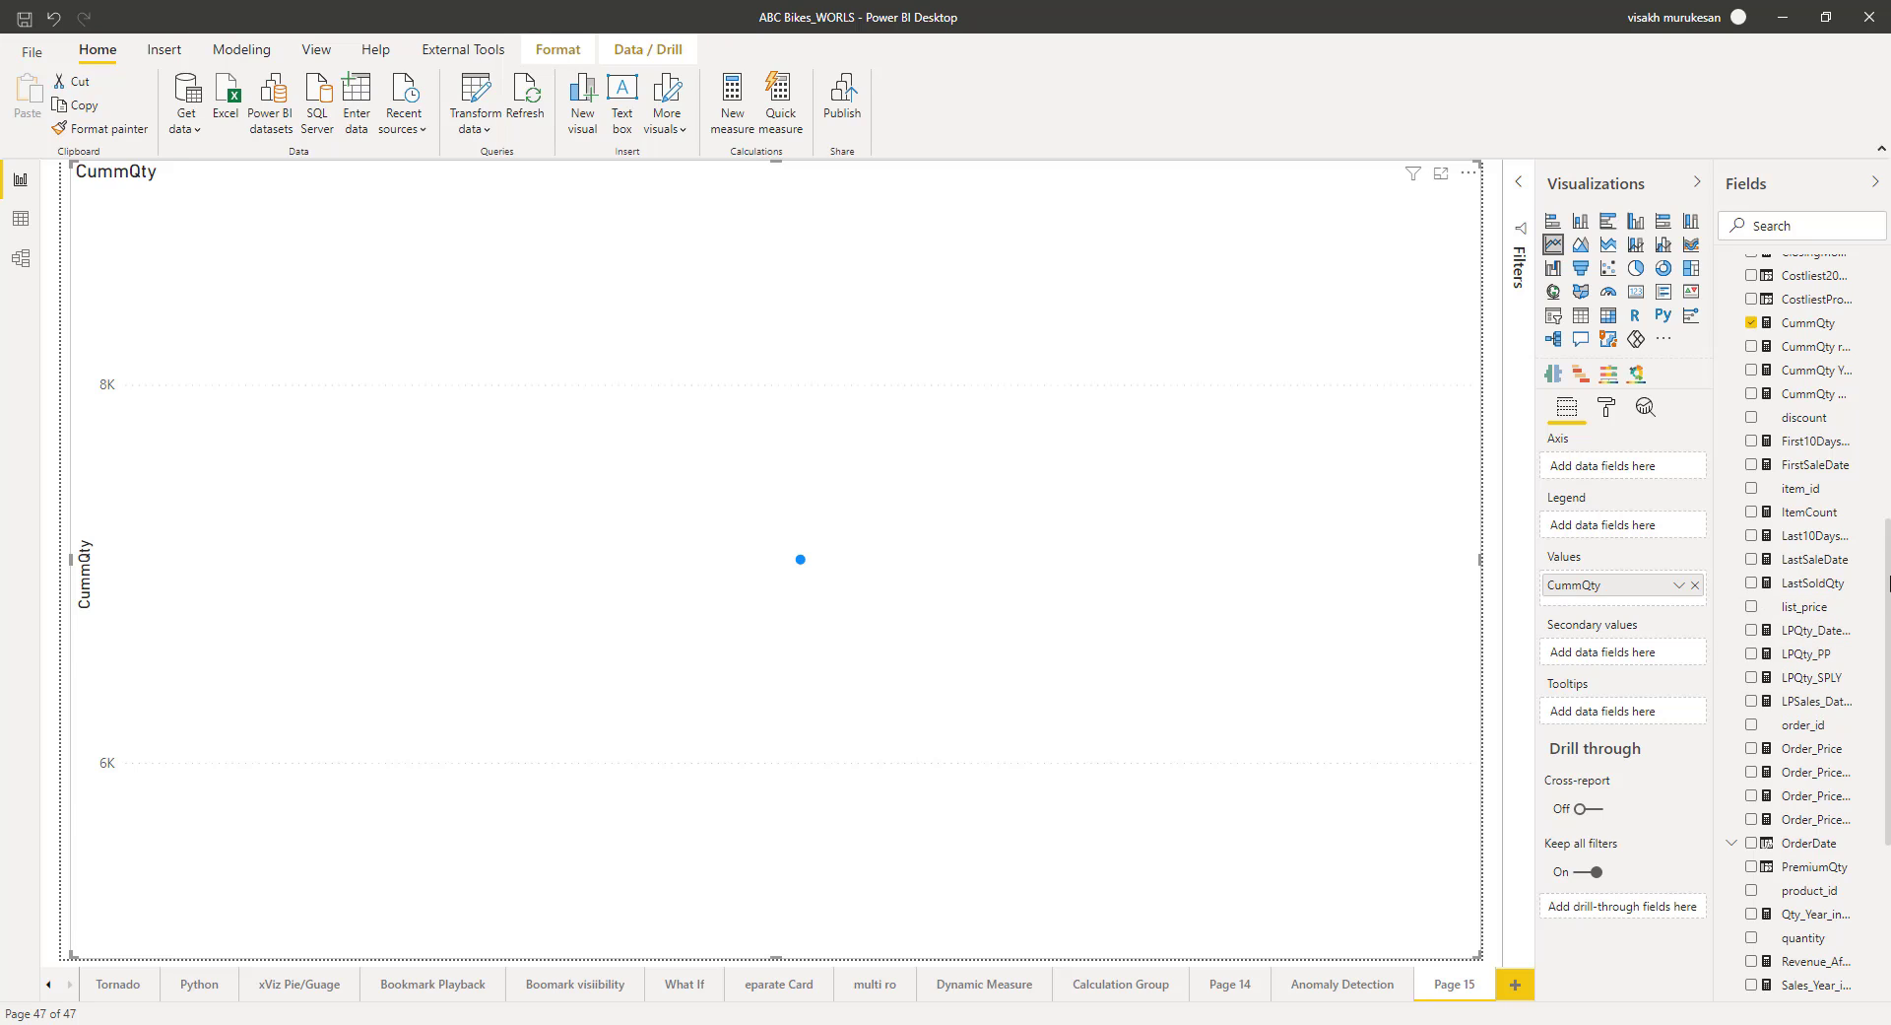
pyautogui.scroll(-2, 1889, 582)
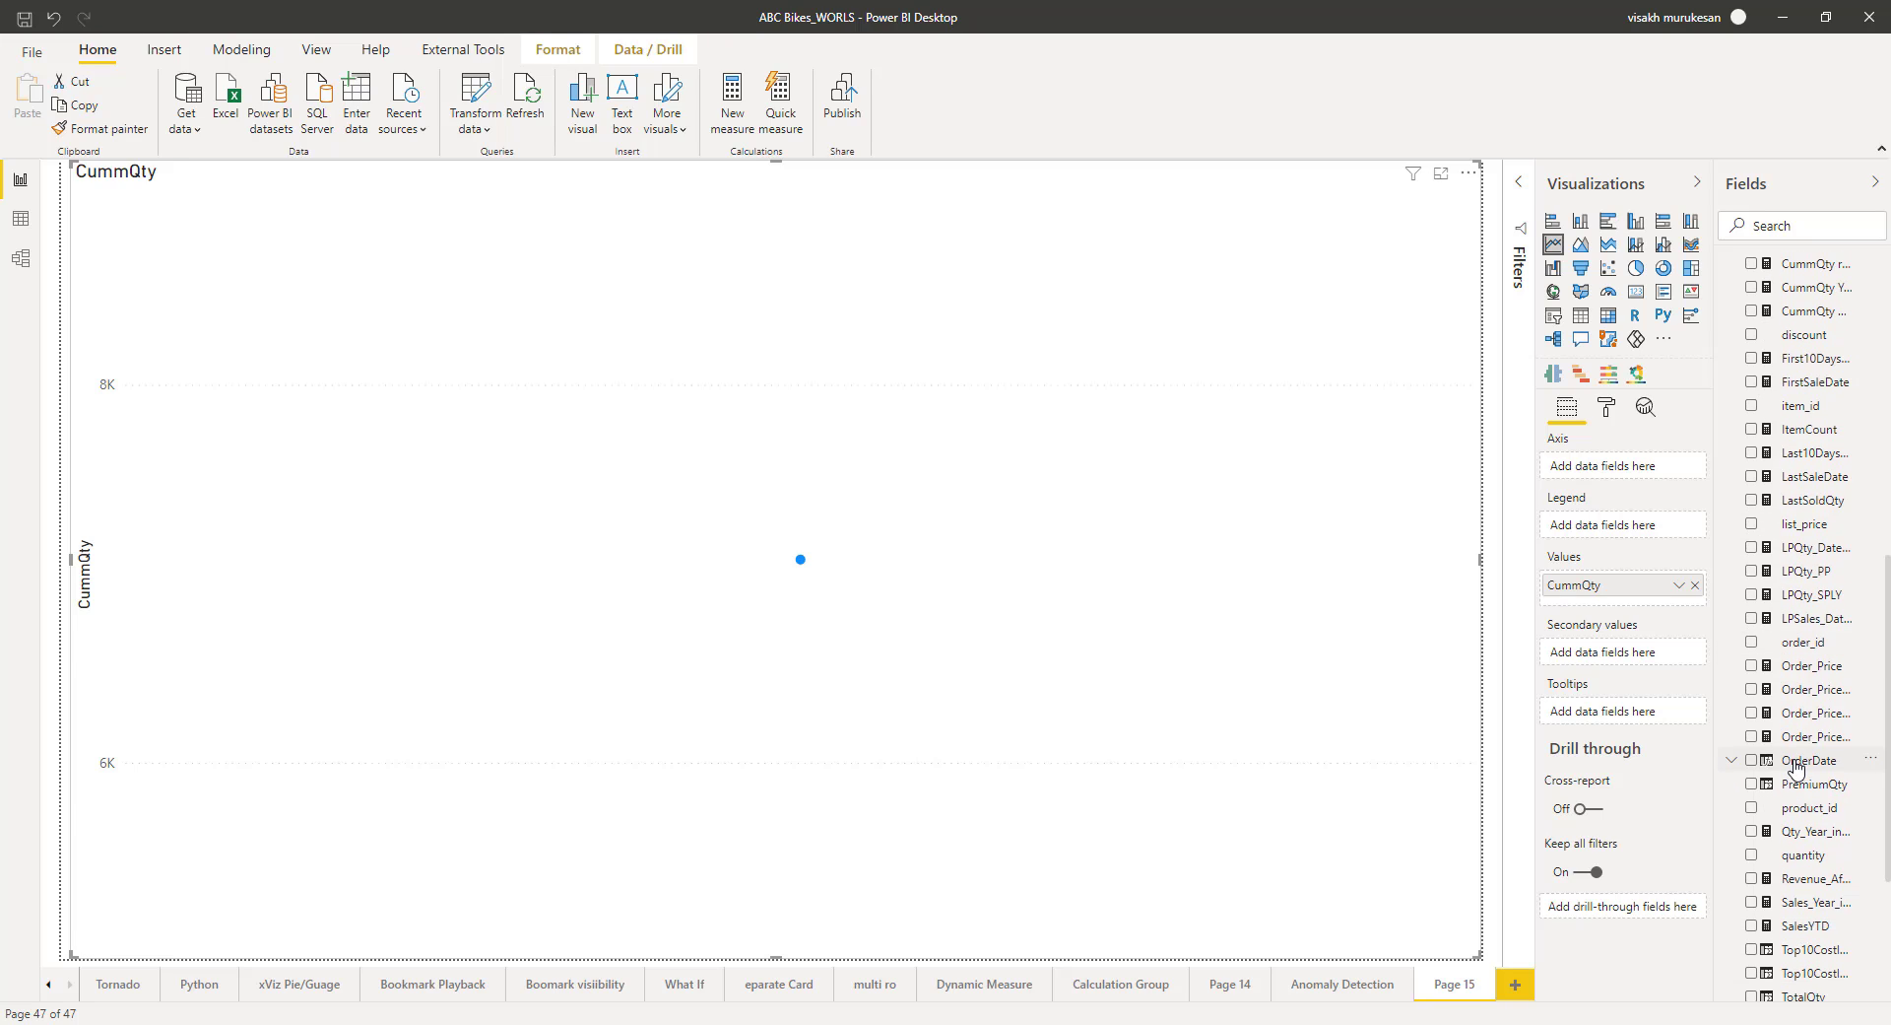
pyautogui.moveTo(1796, 769); pyautogui.dragTo(1624, 473)
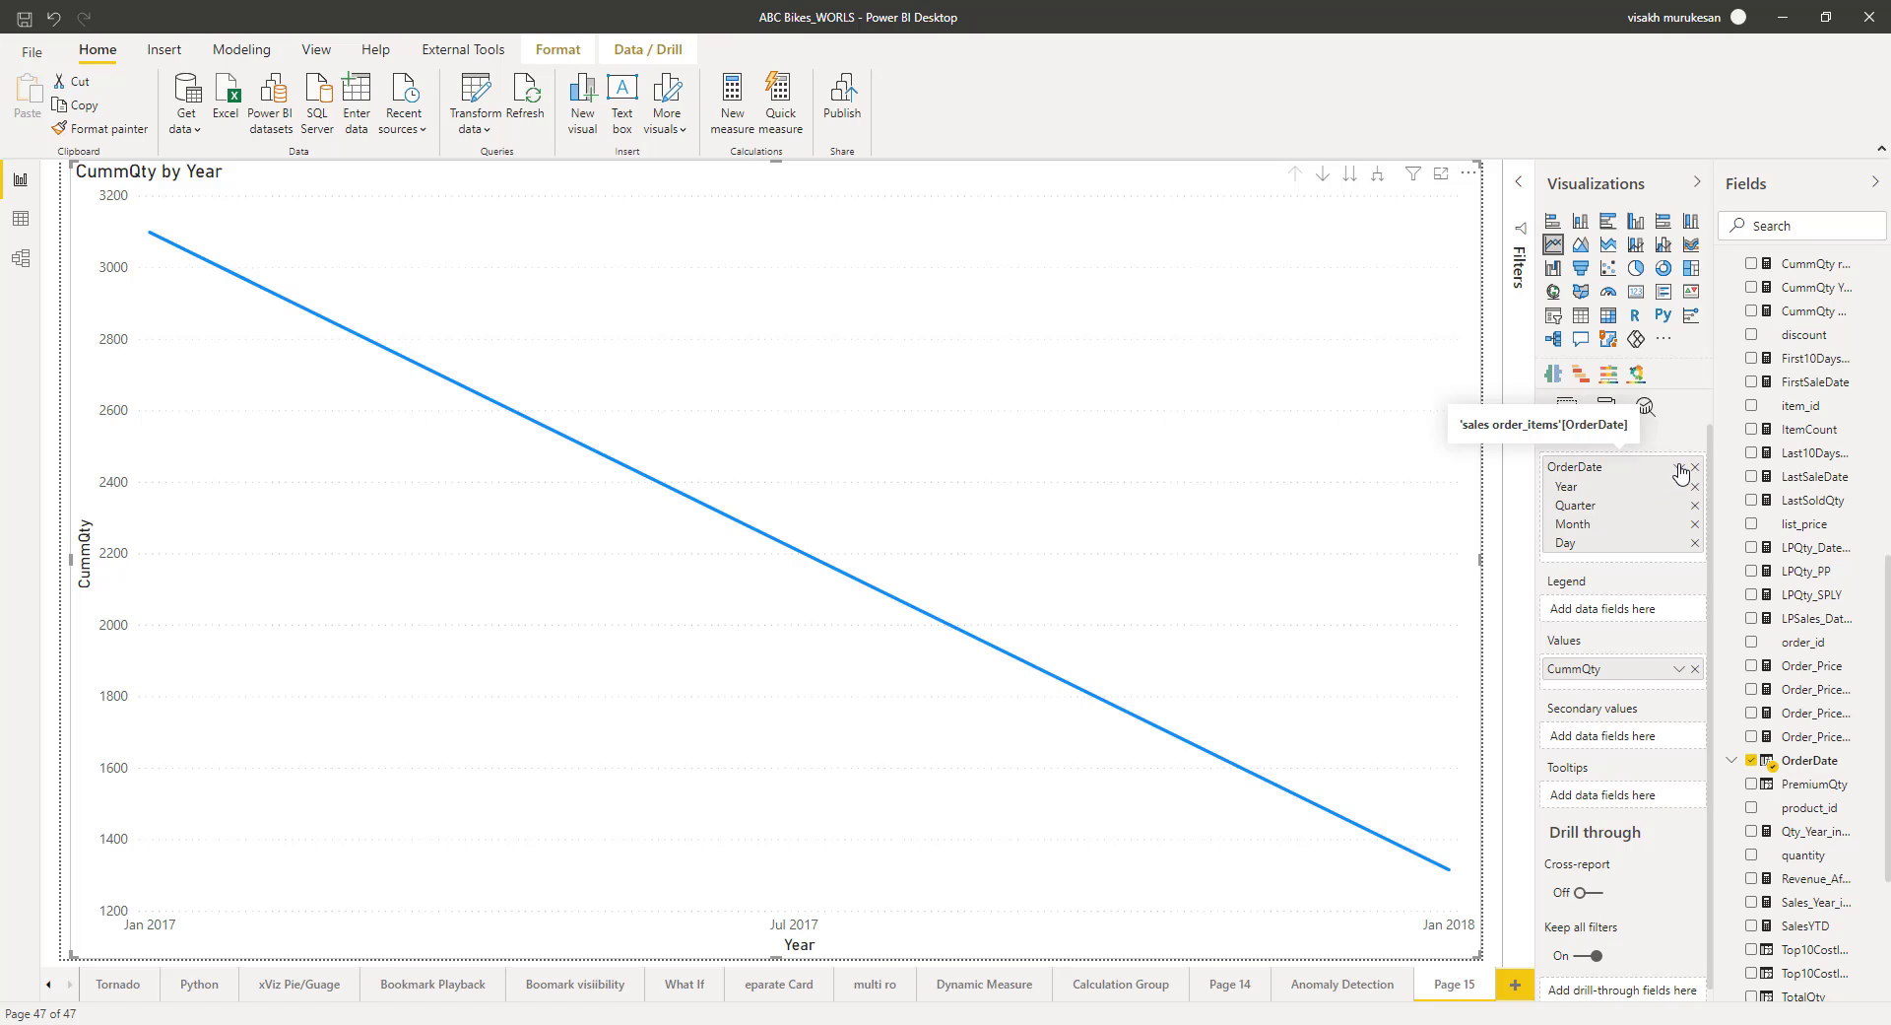
pyautogui.click(1681, 469)
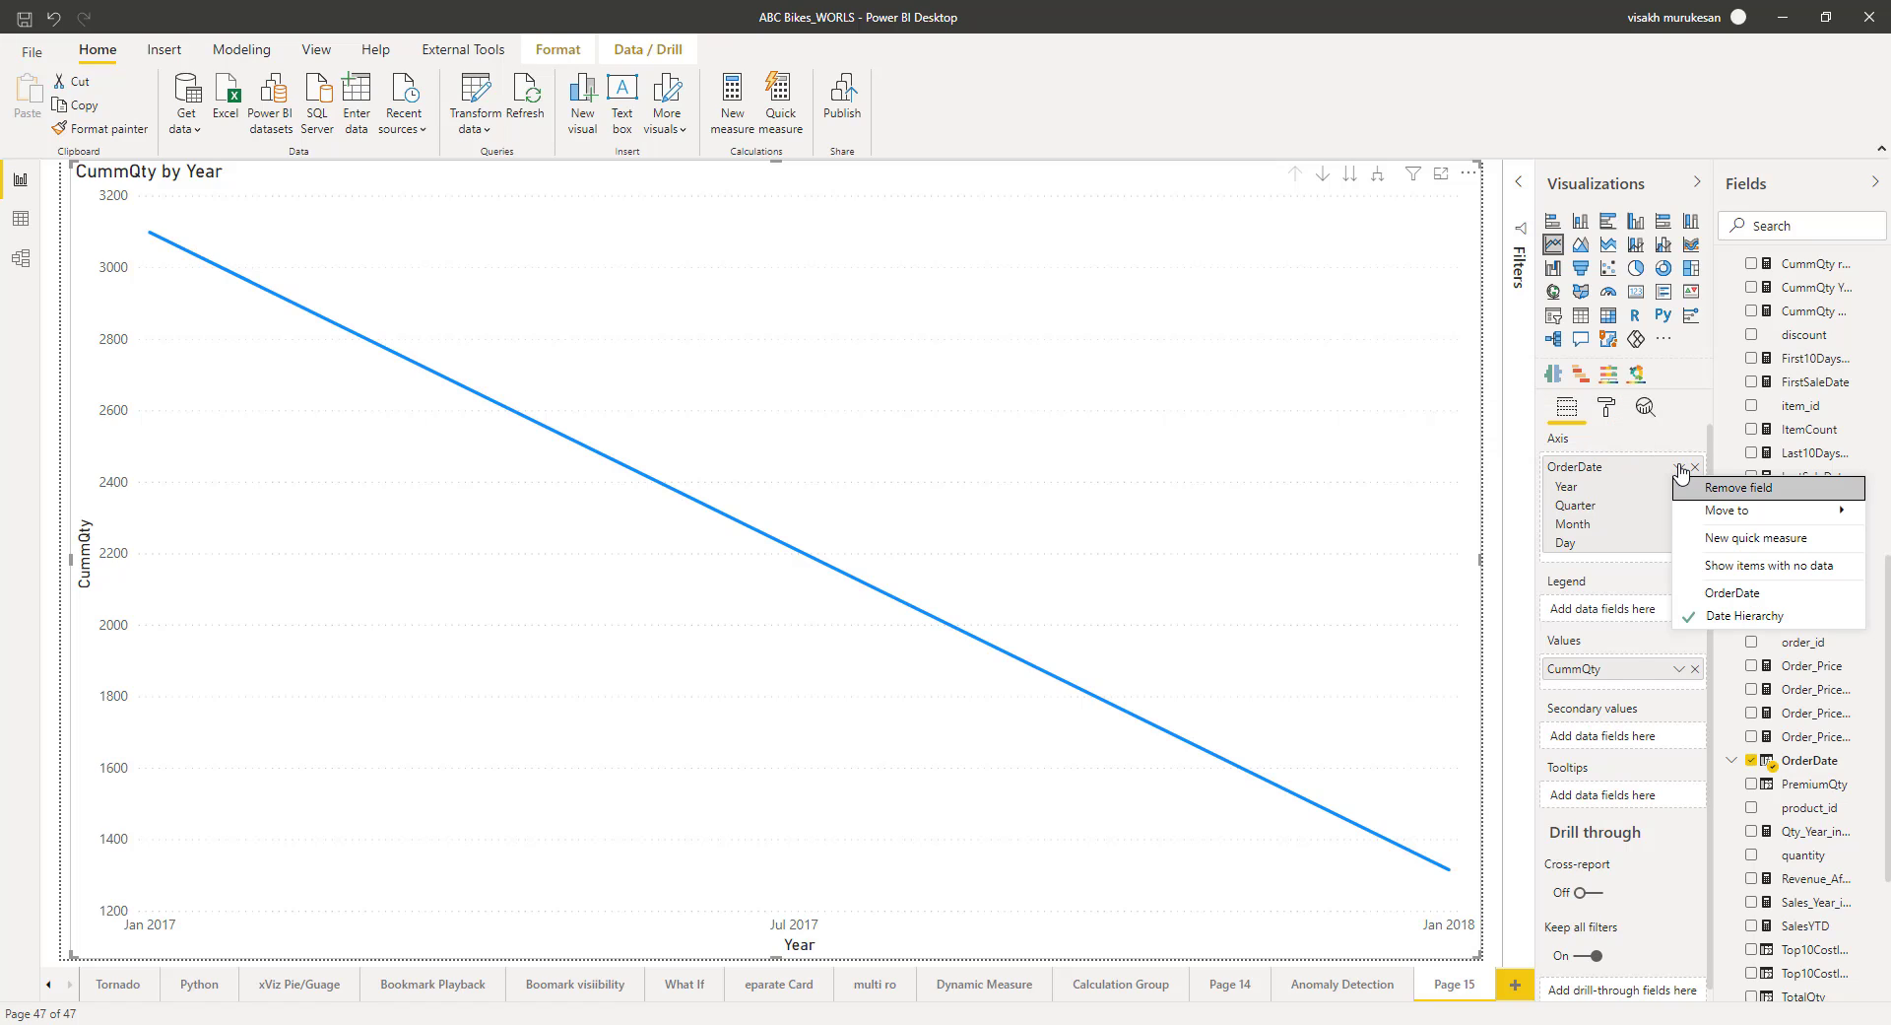
pyautogui.click(1732, 593)
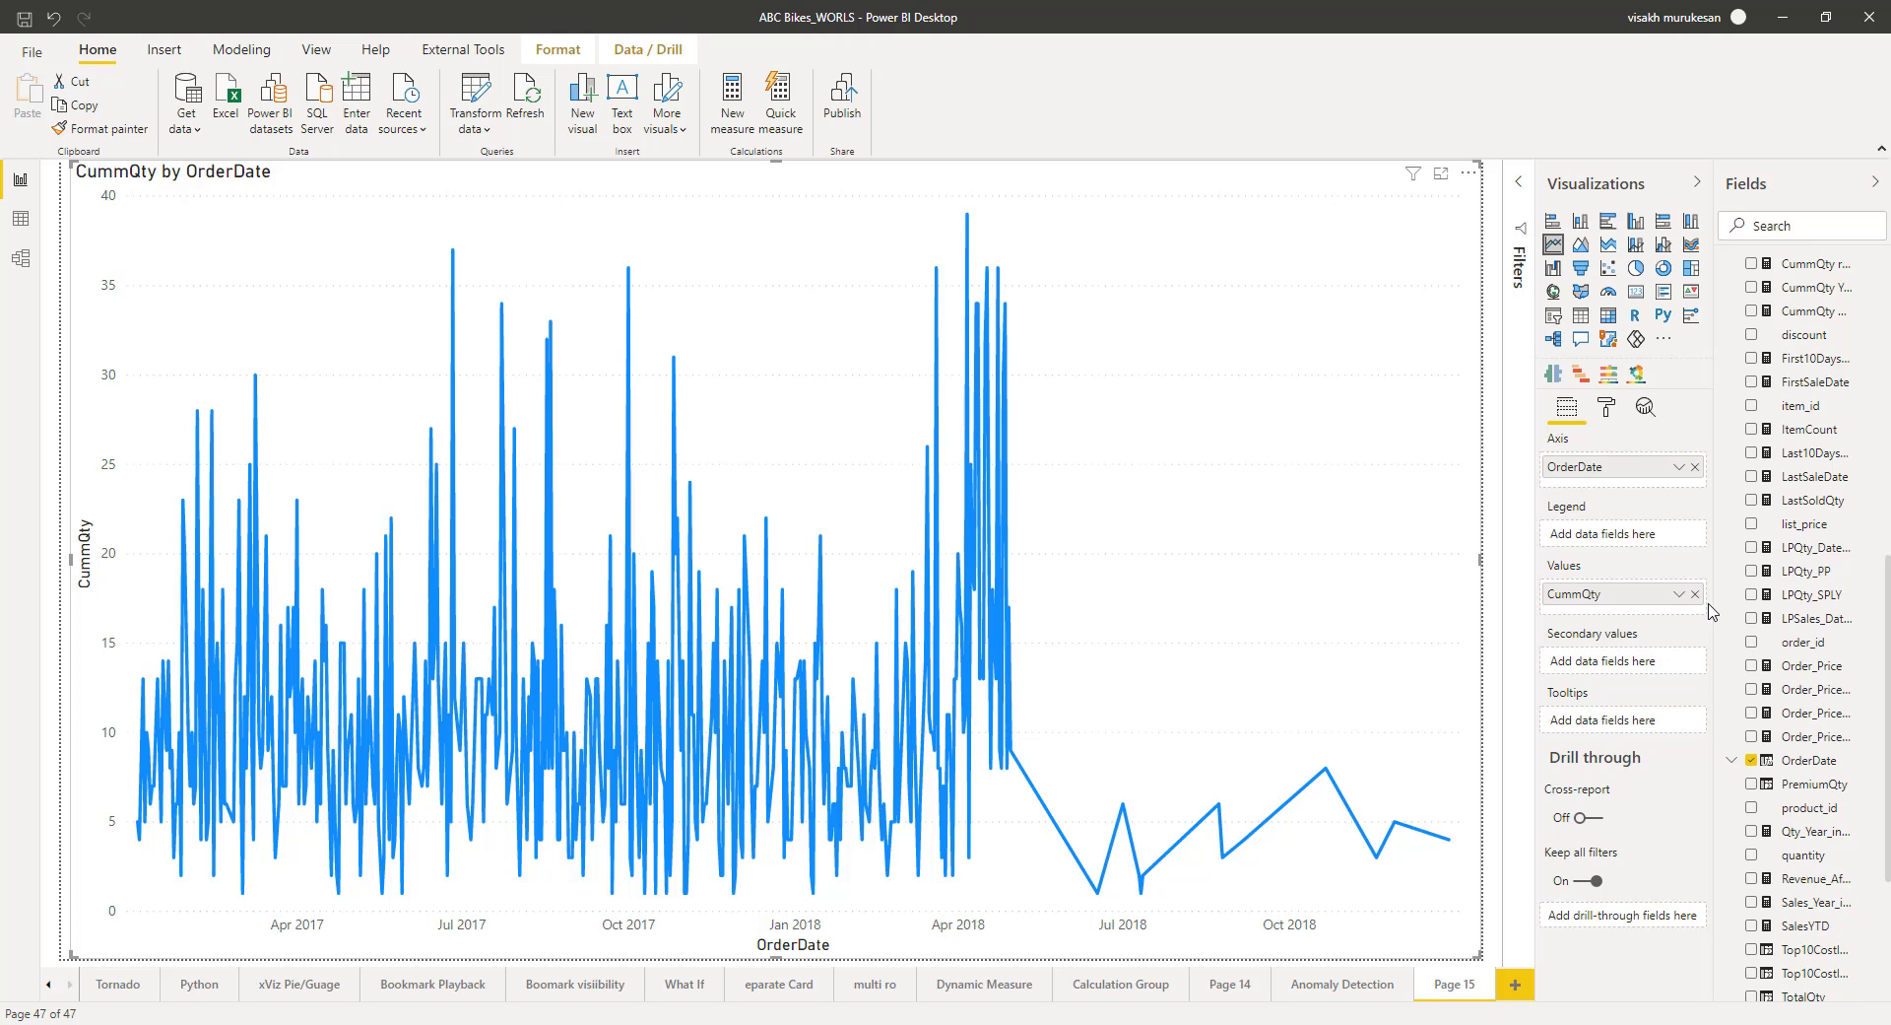
# Step: Add a Find anomalies analysis to the CummQty by OrderDate line chart
pyautogui.click(1647, 409)
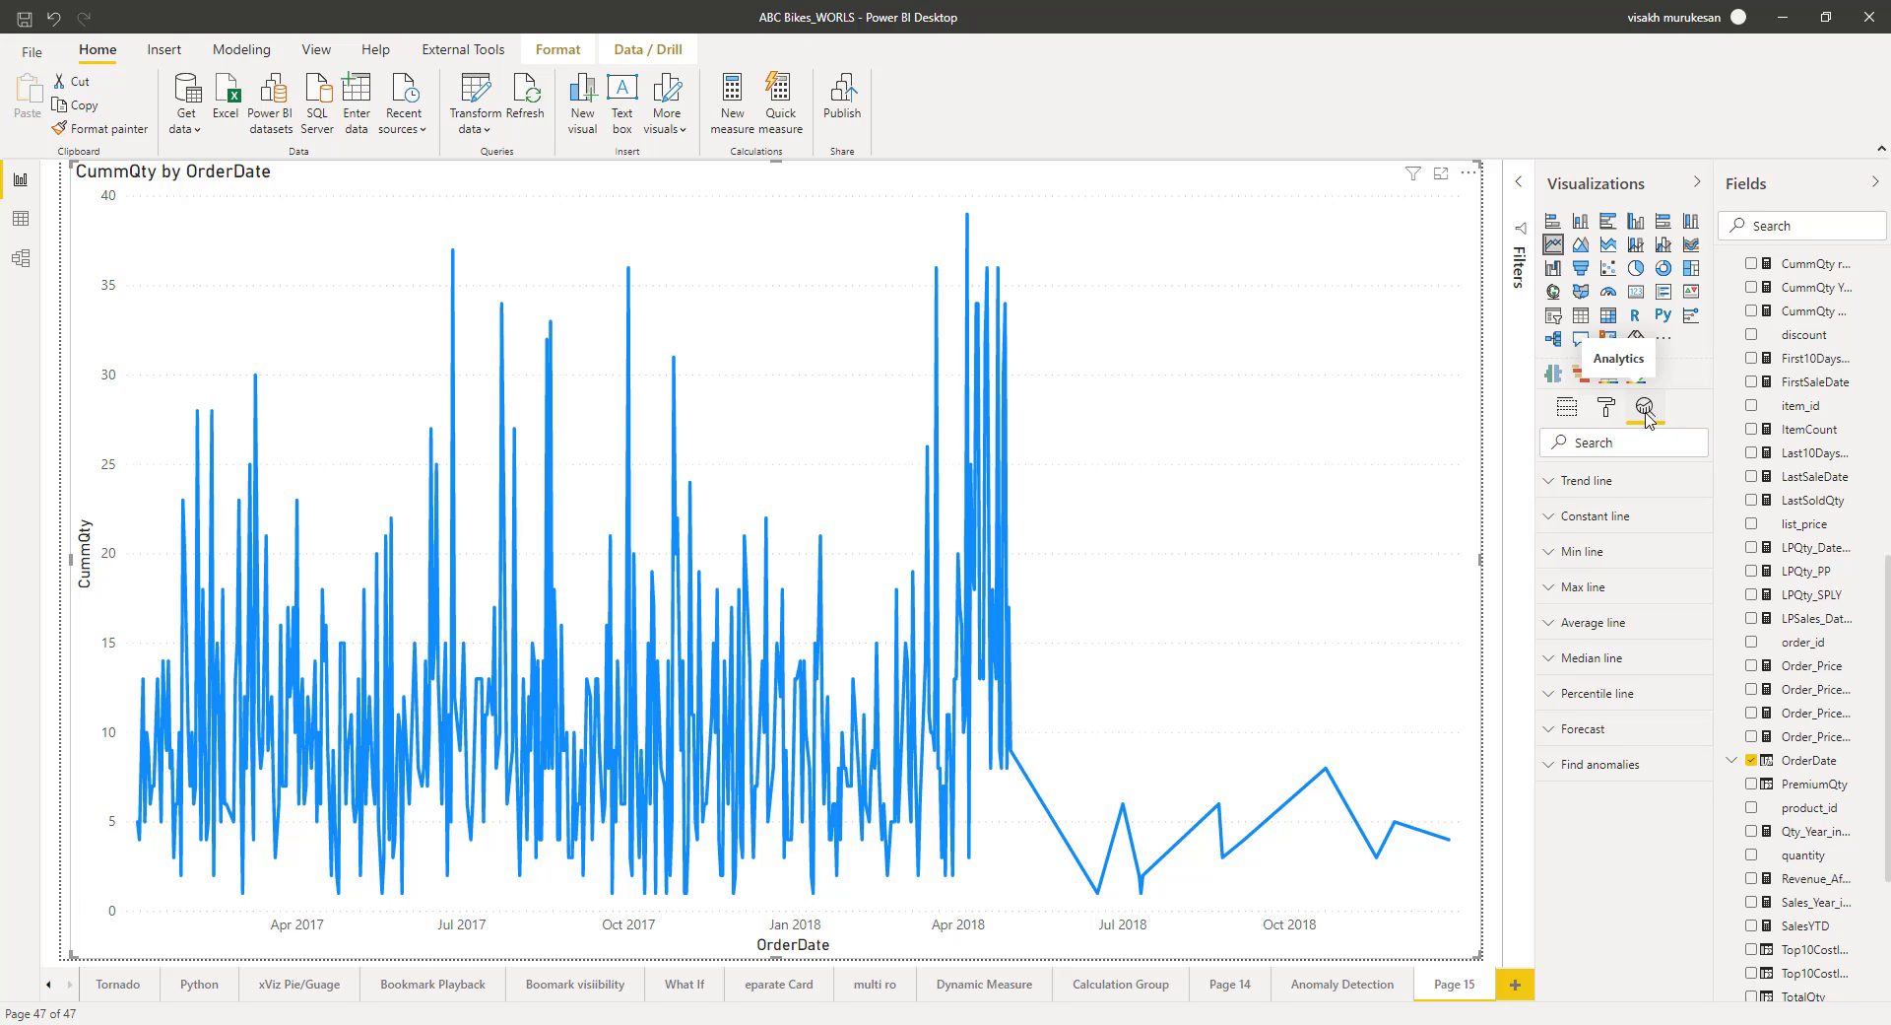
pyautogui.click(1579, 765)
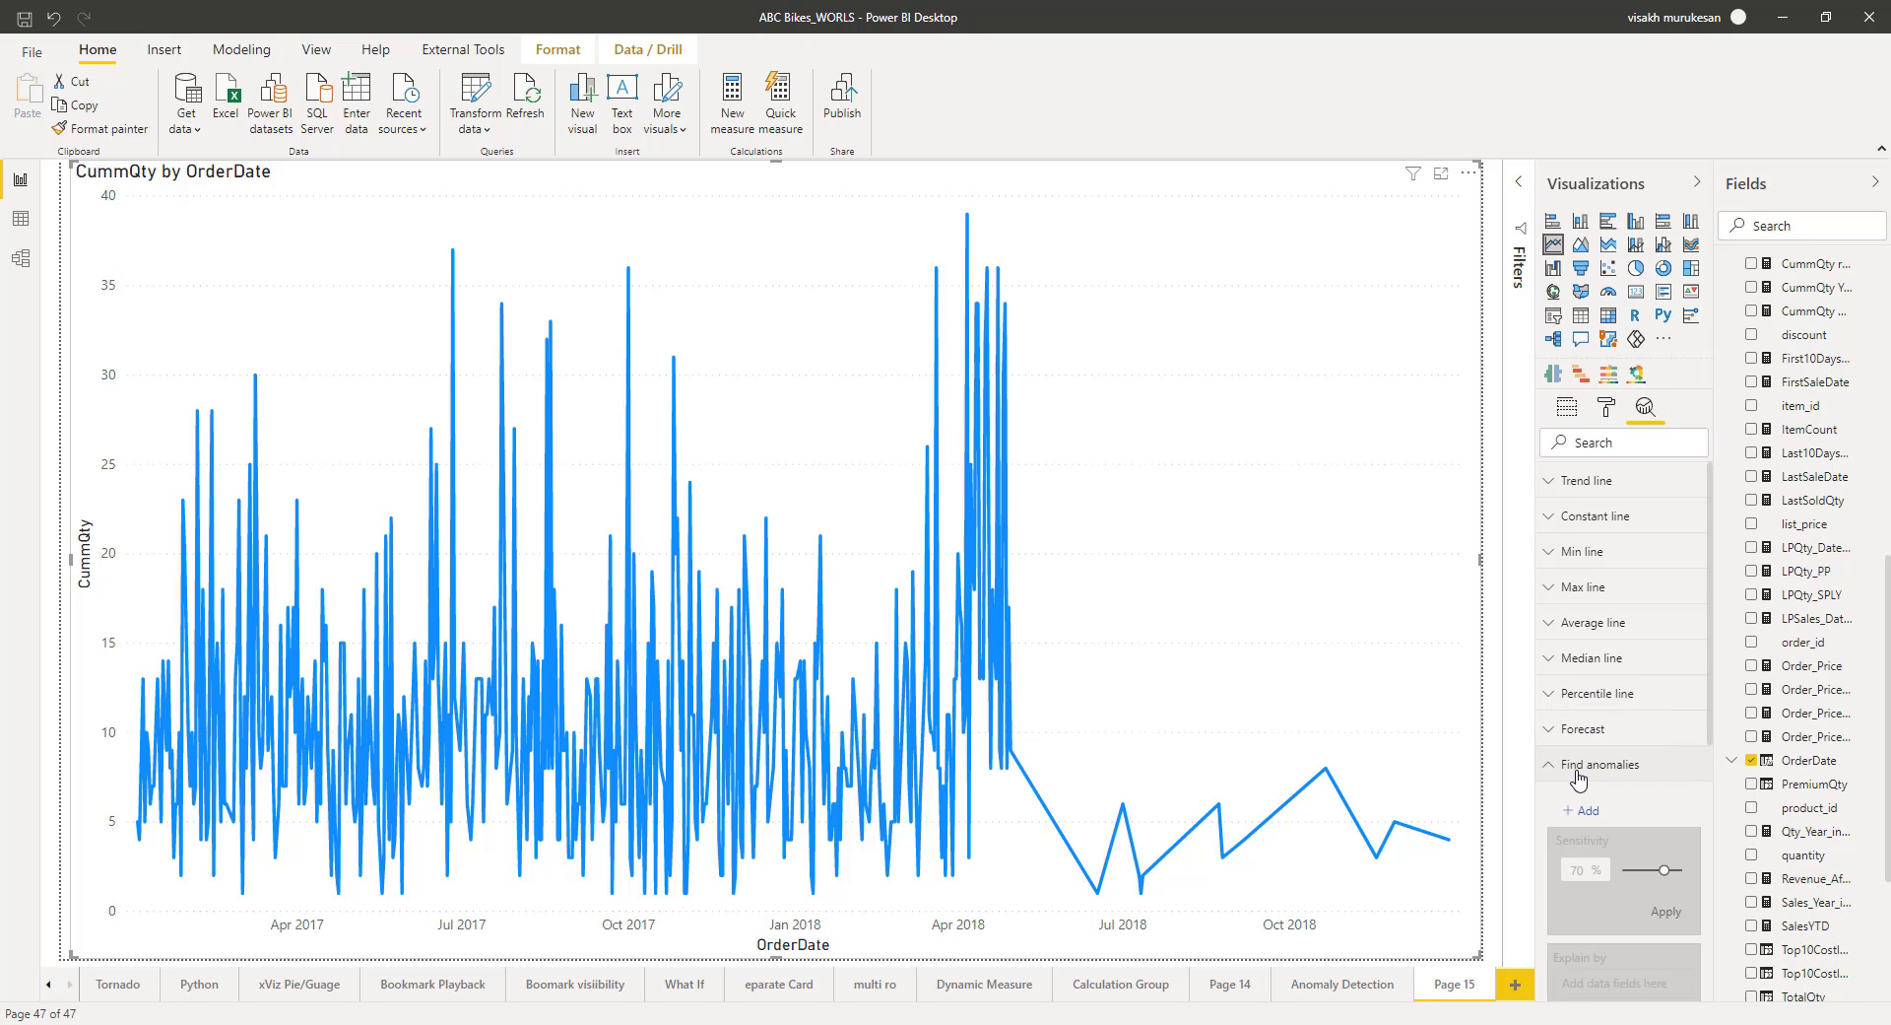
pyautogui.moveTo(1712, 689); pyautogui.dragTo(1712, 753)
pyautogui.click(1581, 642)
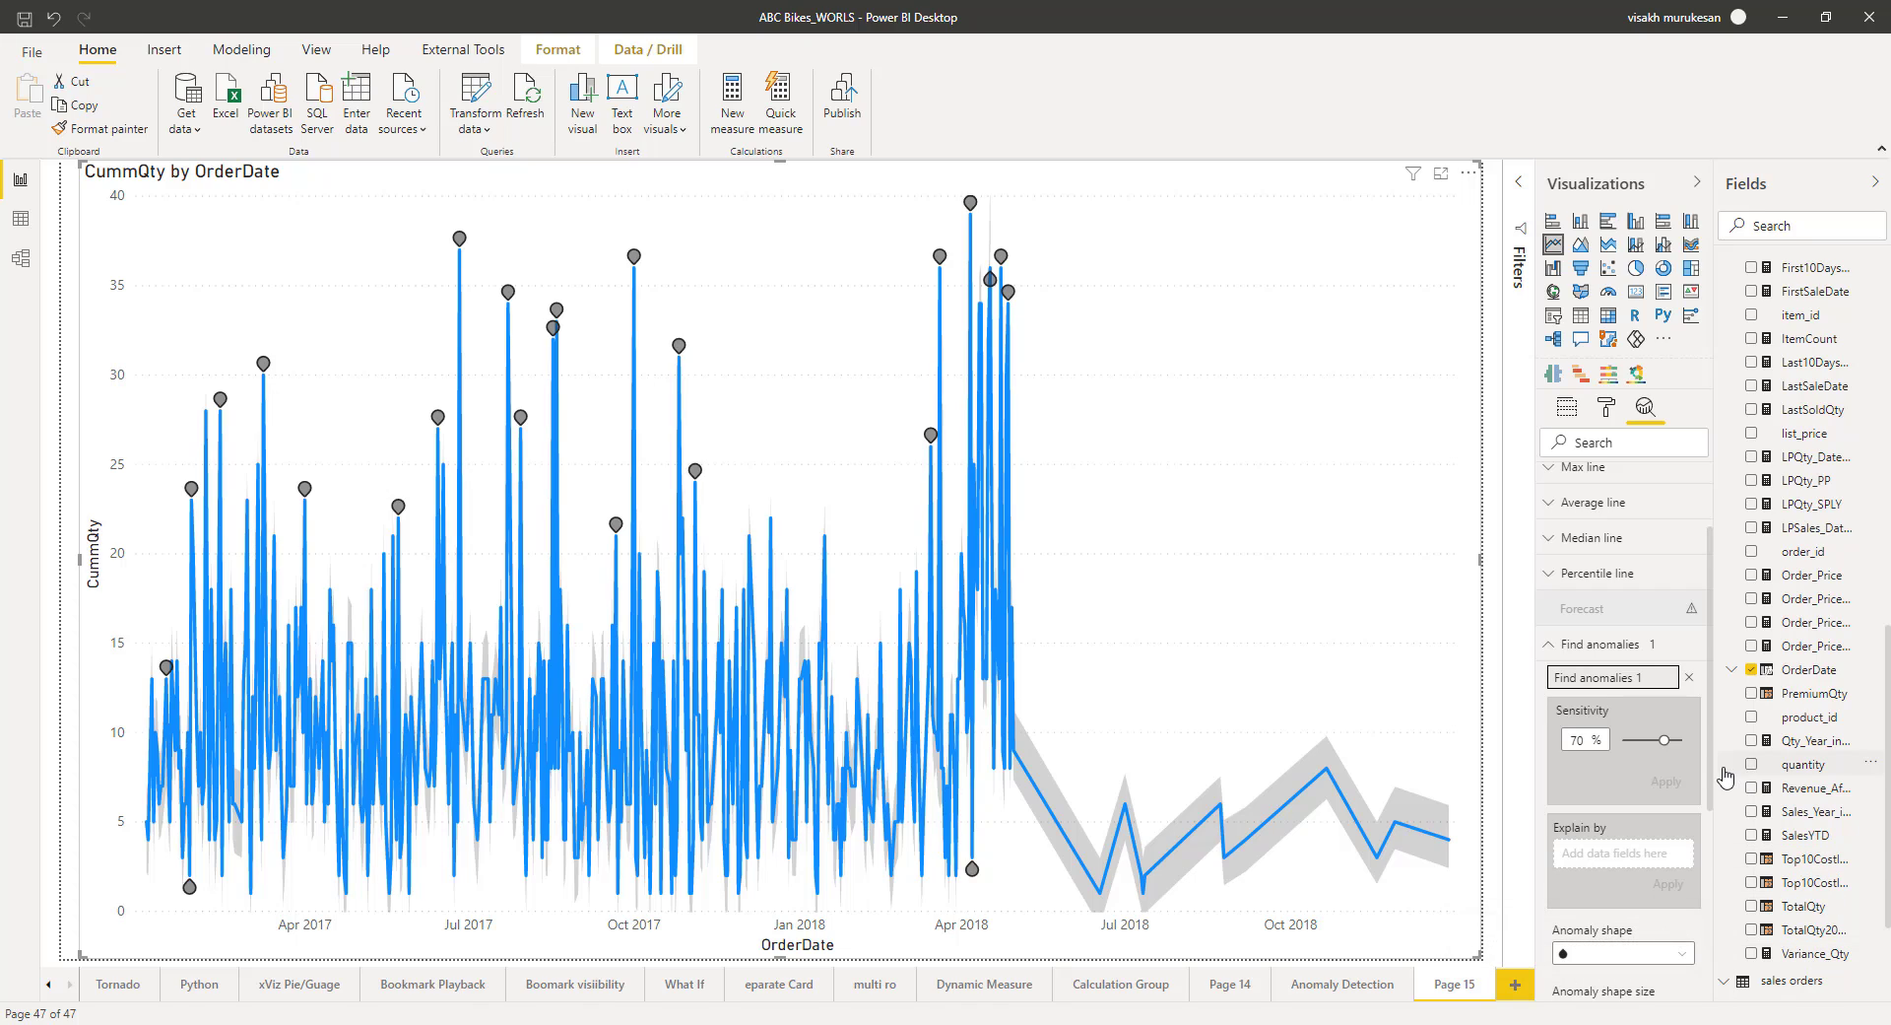
# Step: Try anomaly sensitivities of 87% and 49% on the line chart
pyautogui.click(1674, 741)
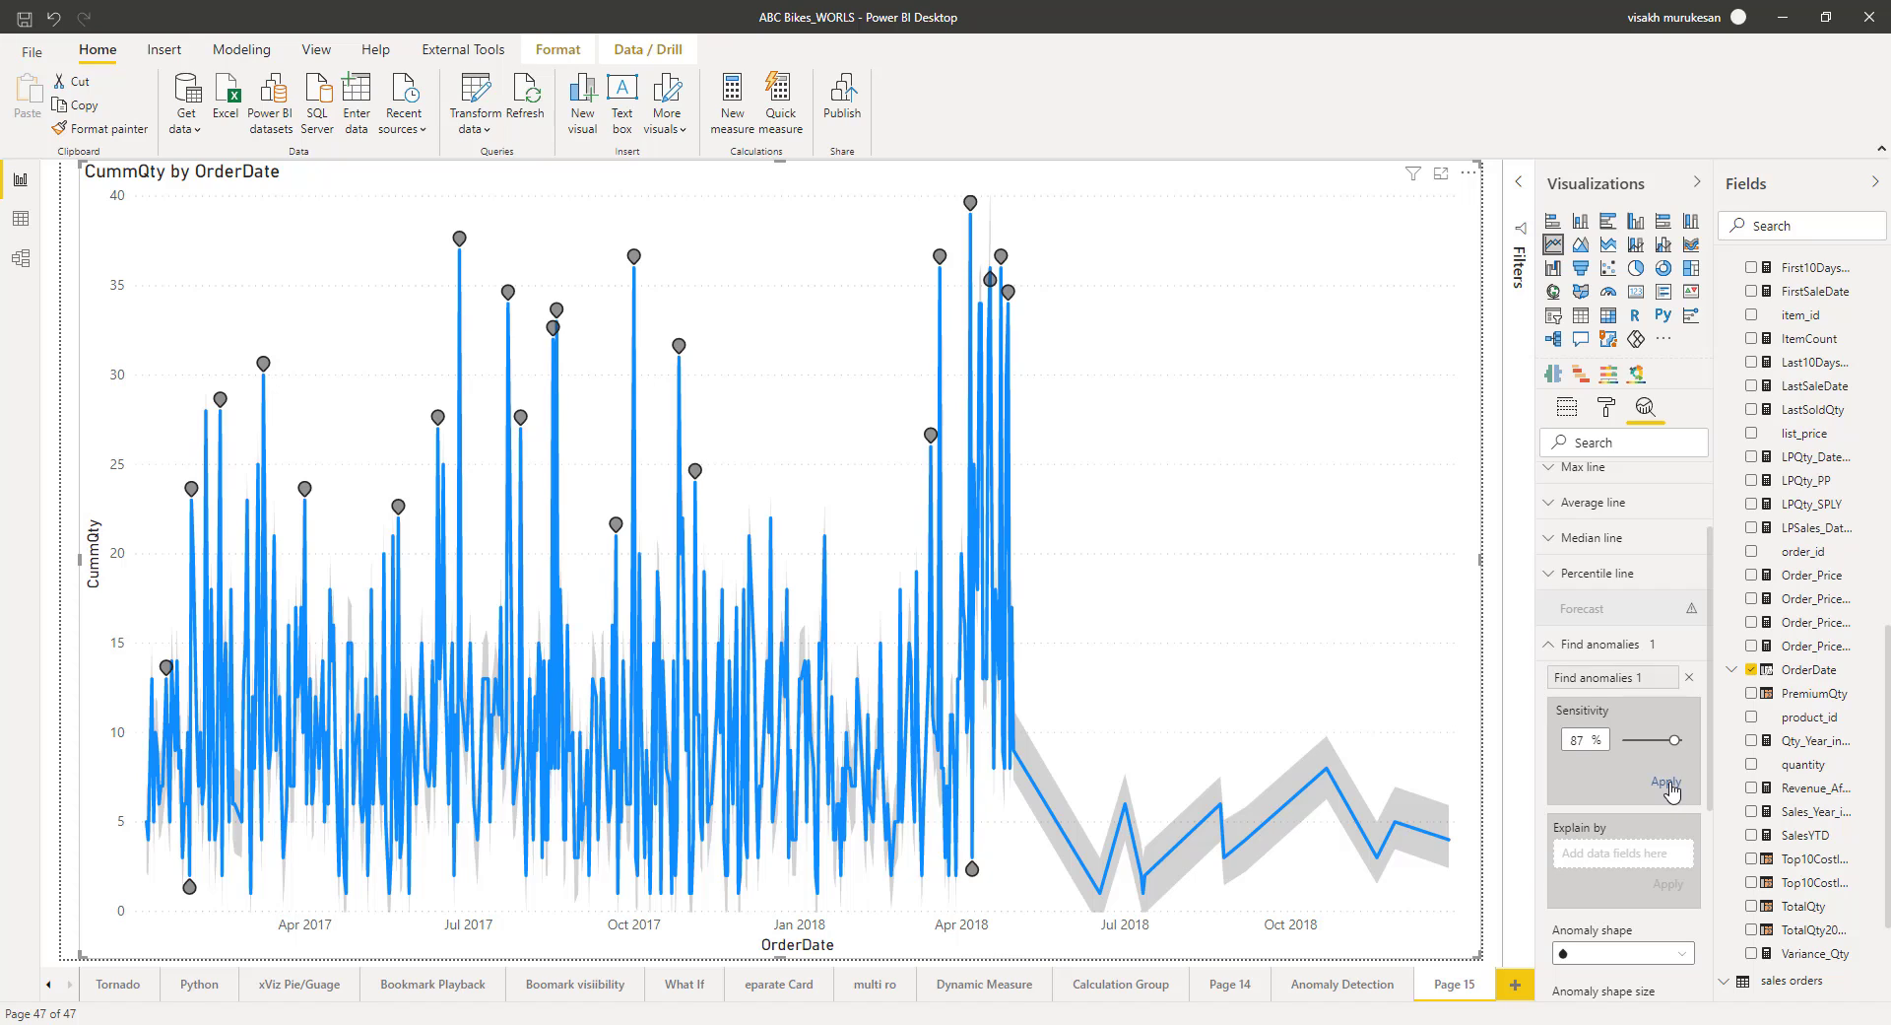
pyautogui.click(1669, 783)
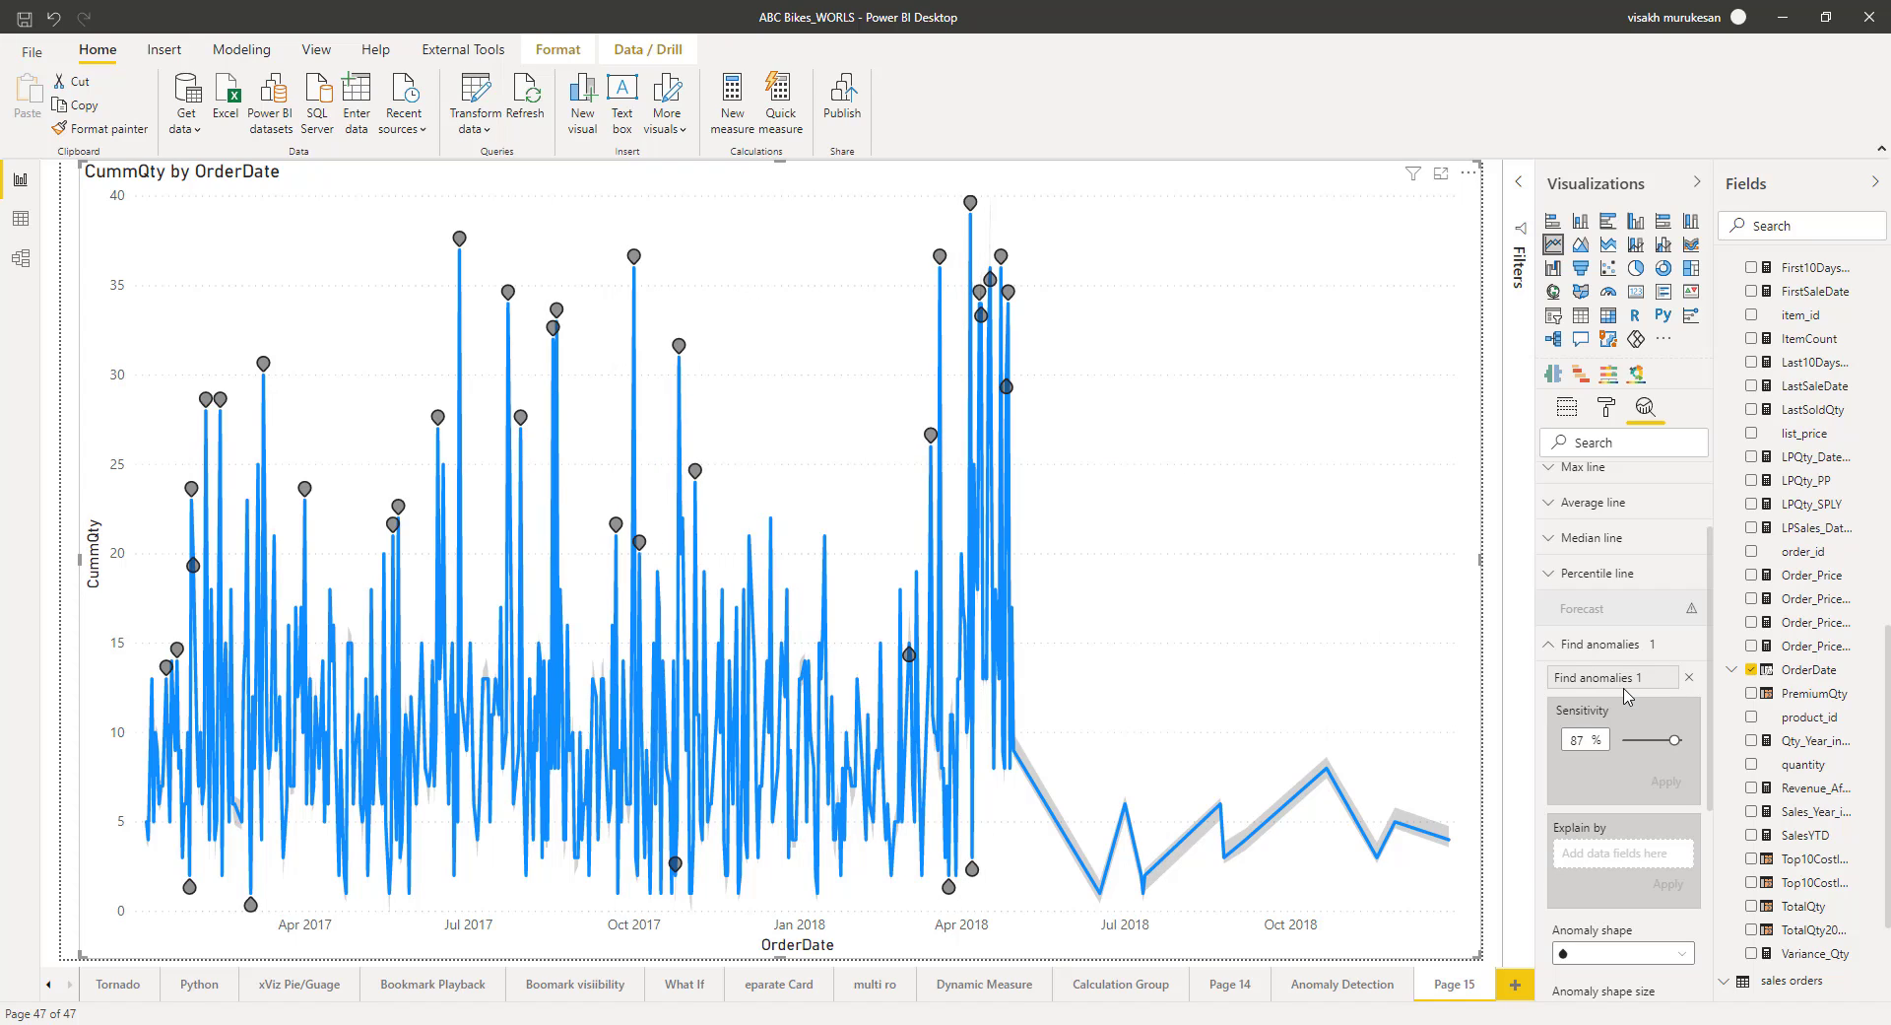
pyautogui.click(1639, 739)
pyautogui.click(1652, 740)
pyautogui.click(1665, 782)
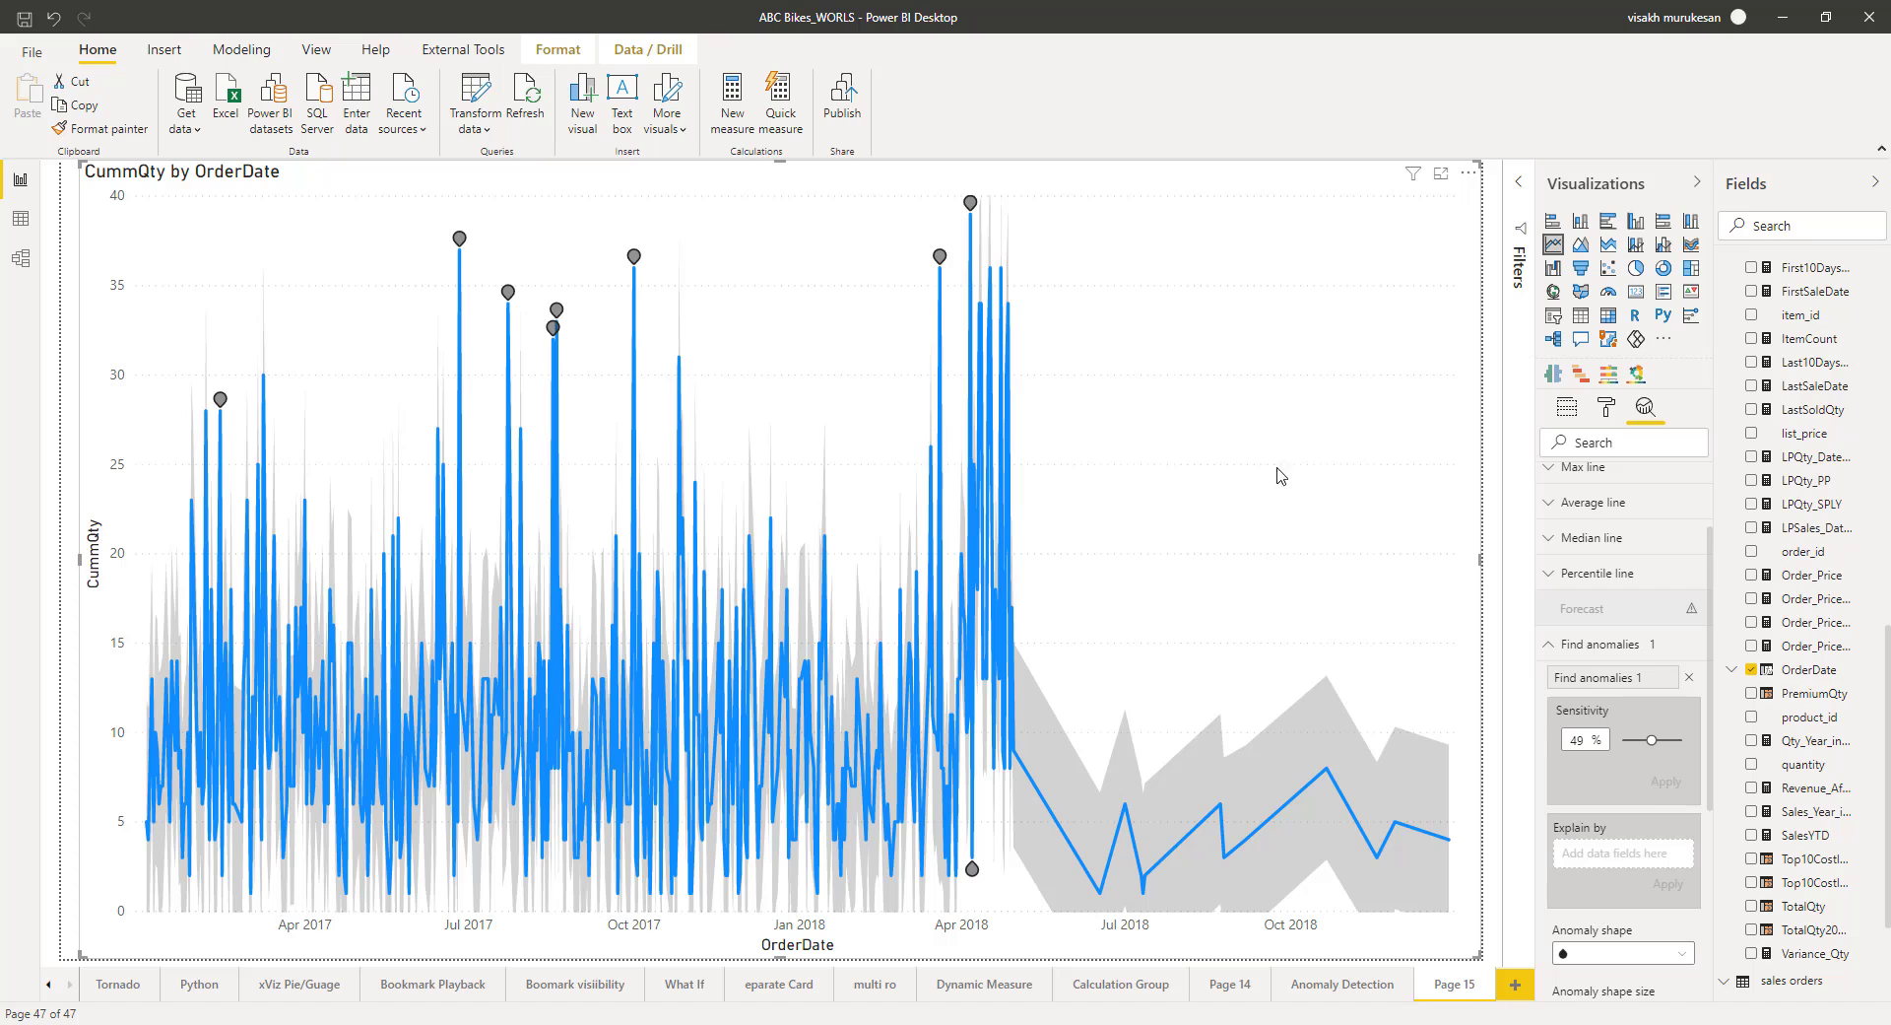
# Step: Set the anomaly sensitivity to 77% and apply it to the chart
pyautogui.click(1669, 740)
pyautogui.click(1664, 786)
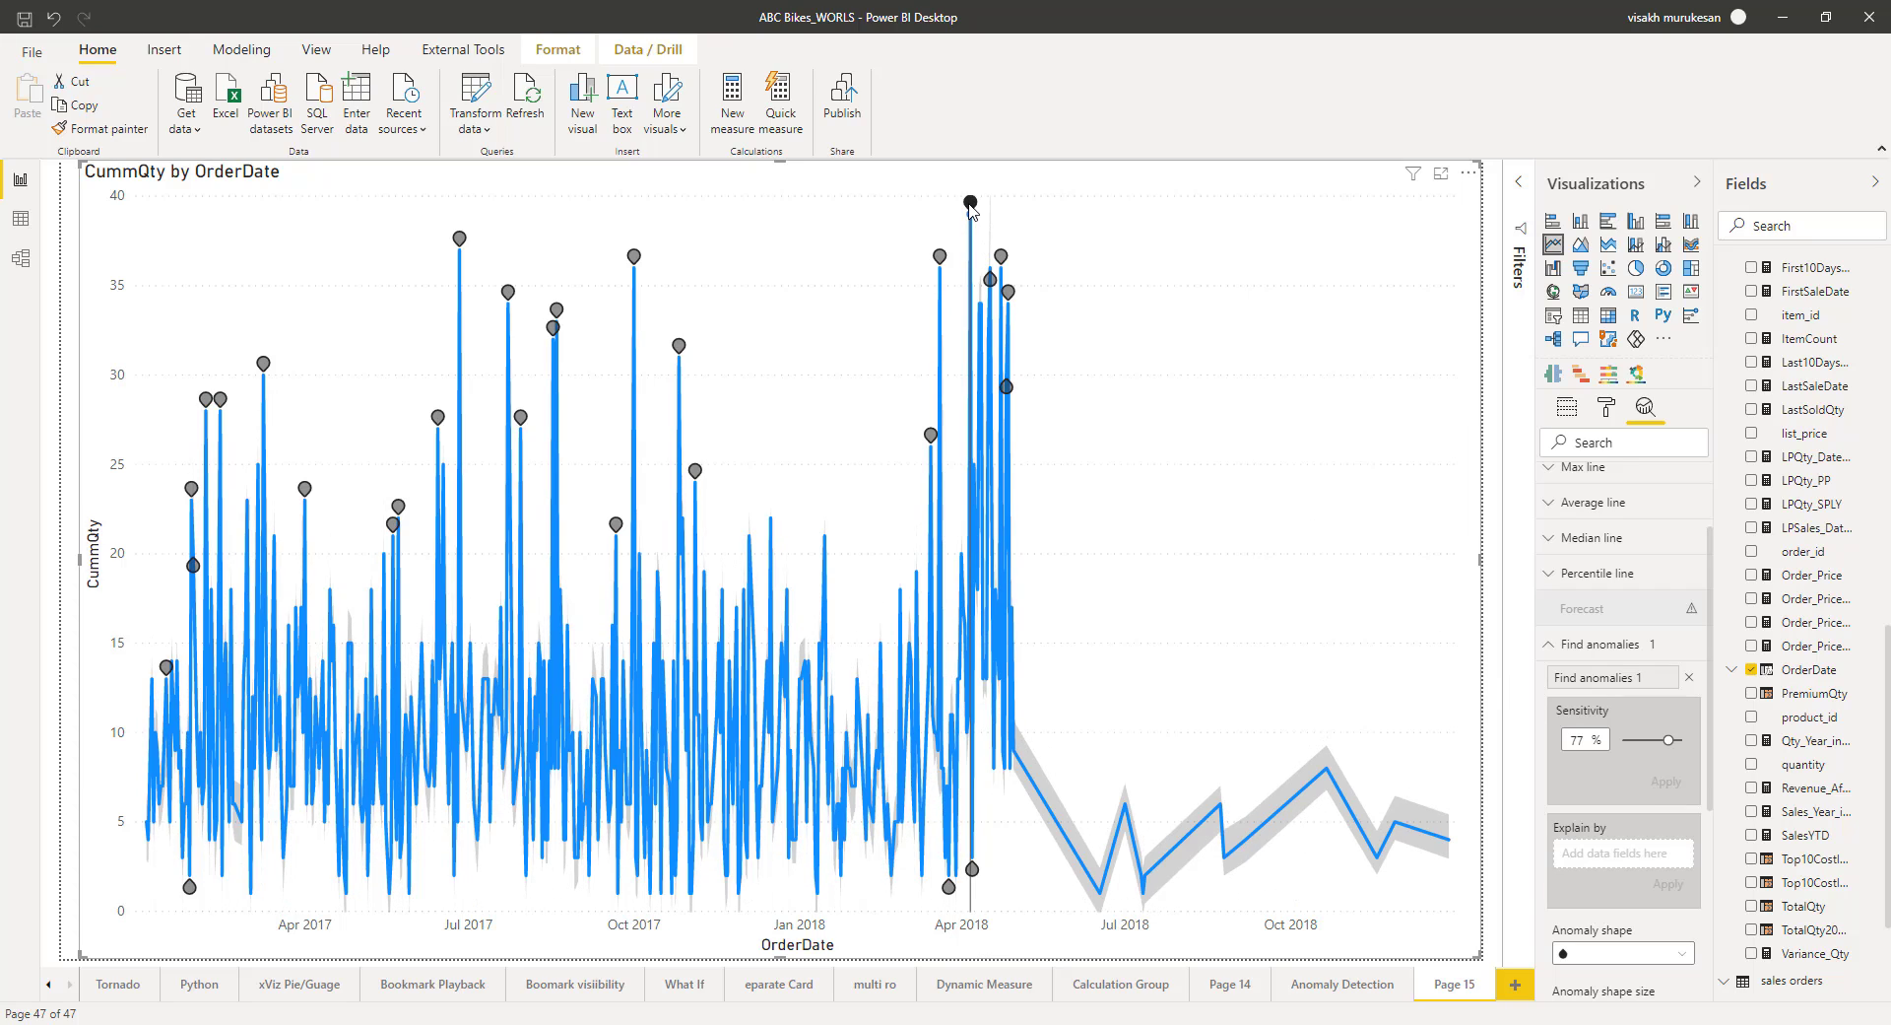
# Step: Open the 3/15/2018 anomaly and examine the details of its possible explanations for FY 2018 and state TX
pyautogui.moveTo(971, 208)
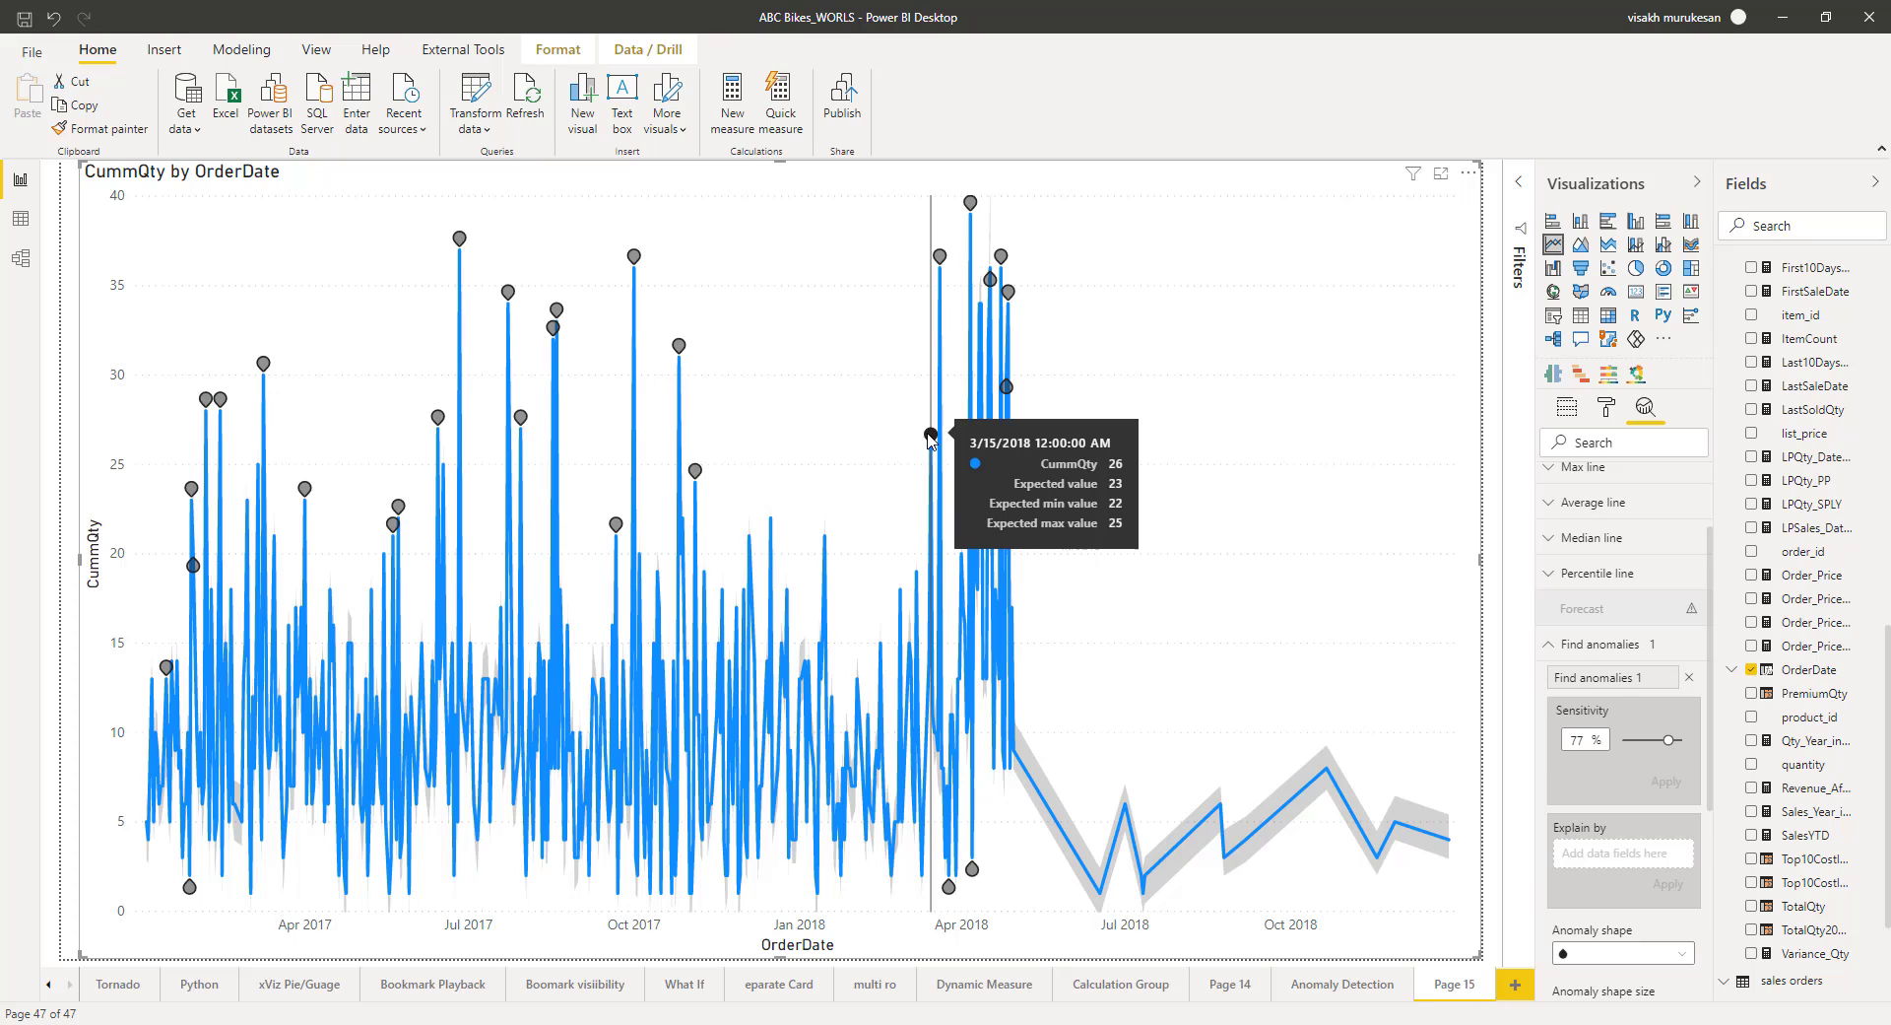
pyautogui.click(932, 436)
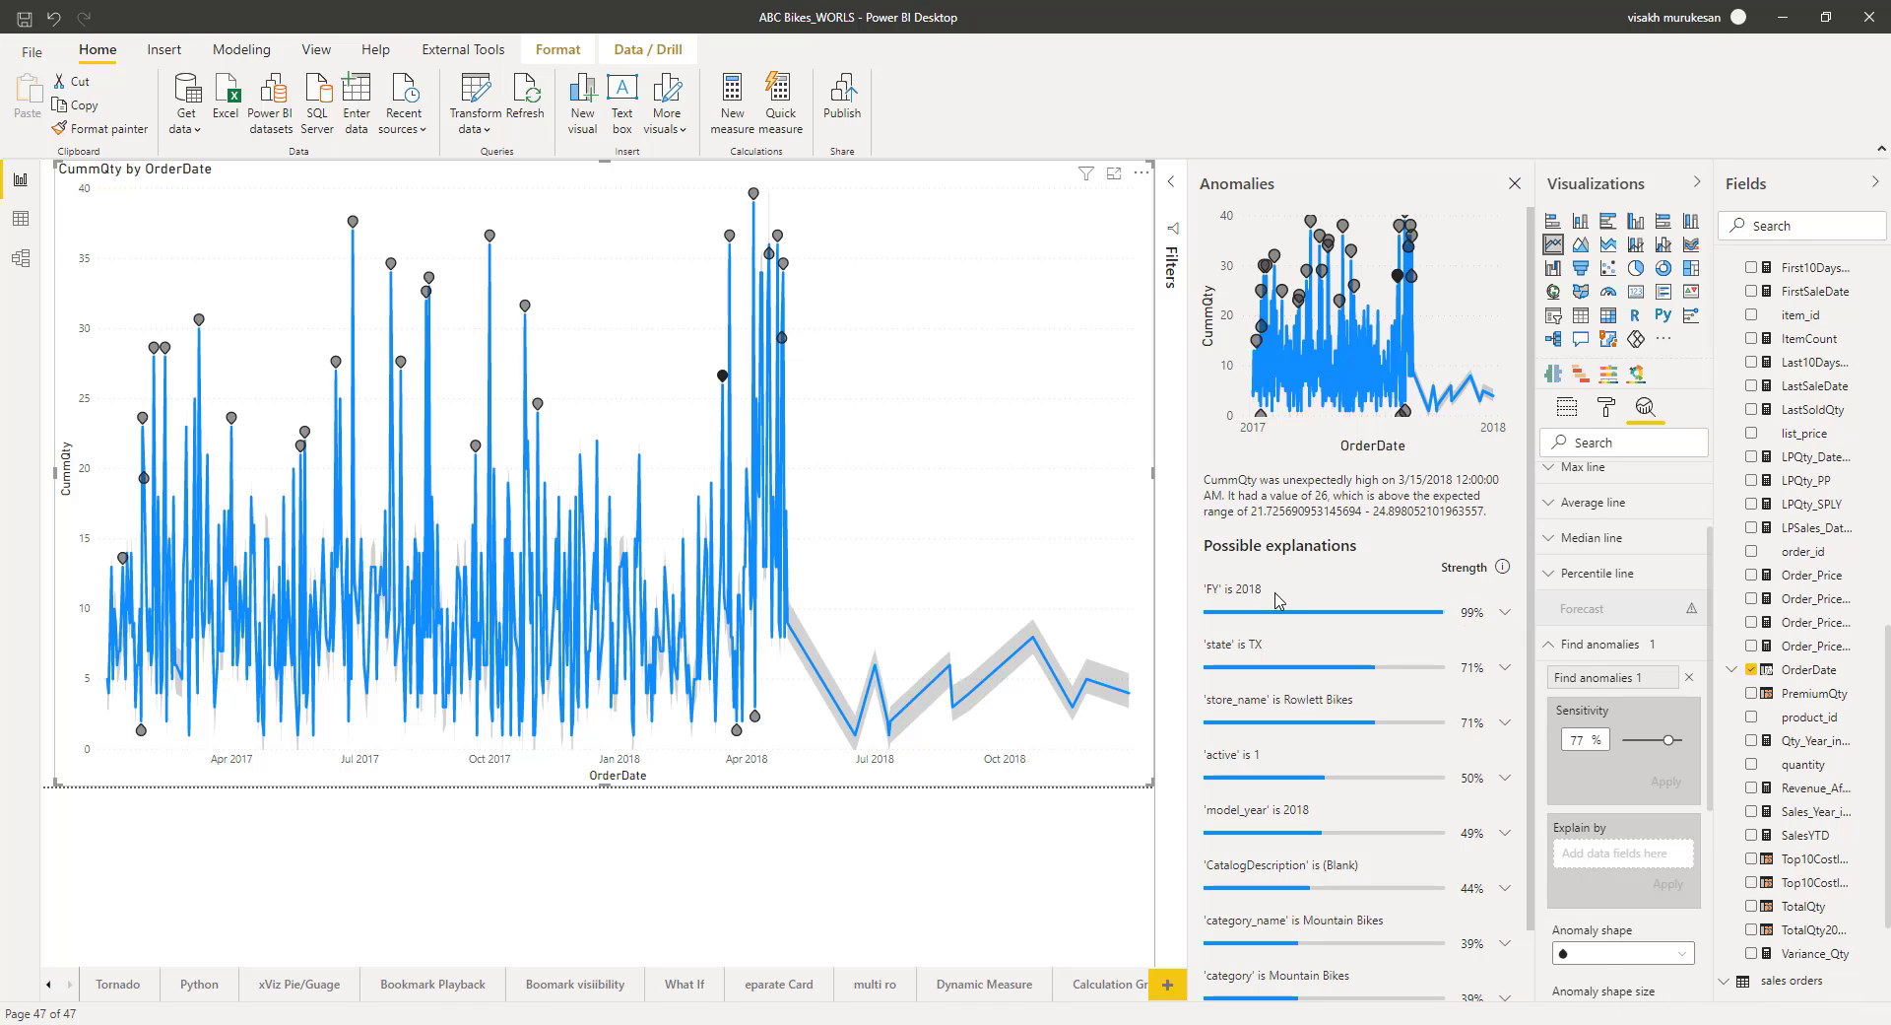
pyautogui.click(1503, 614)
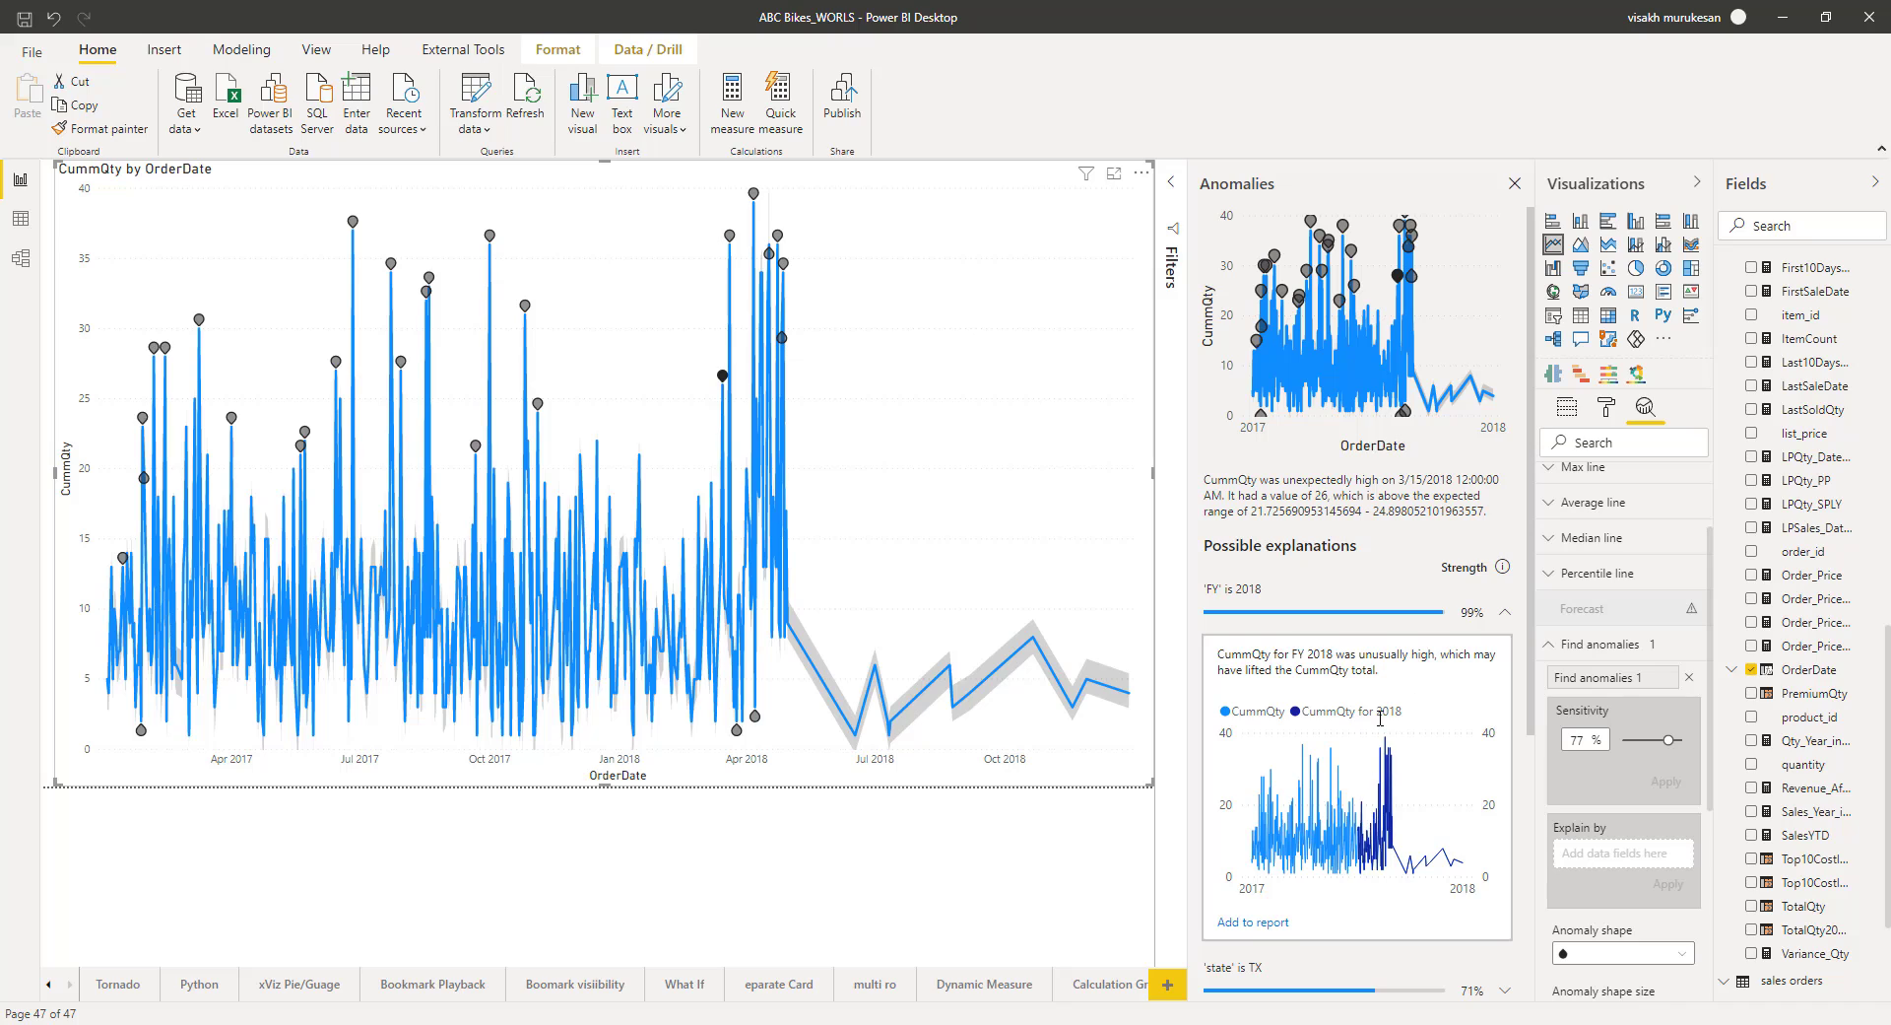
pyautogui.click(1504, 616)
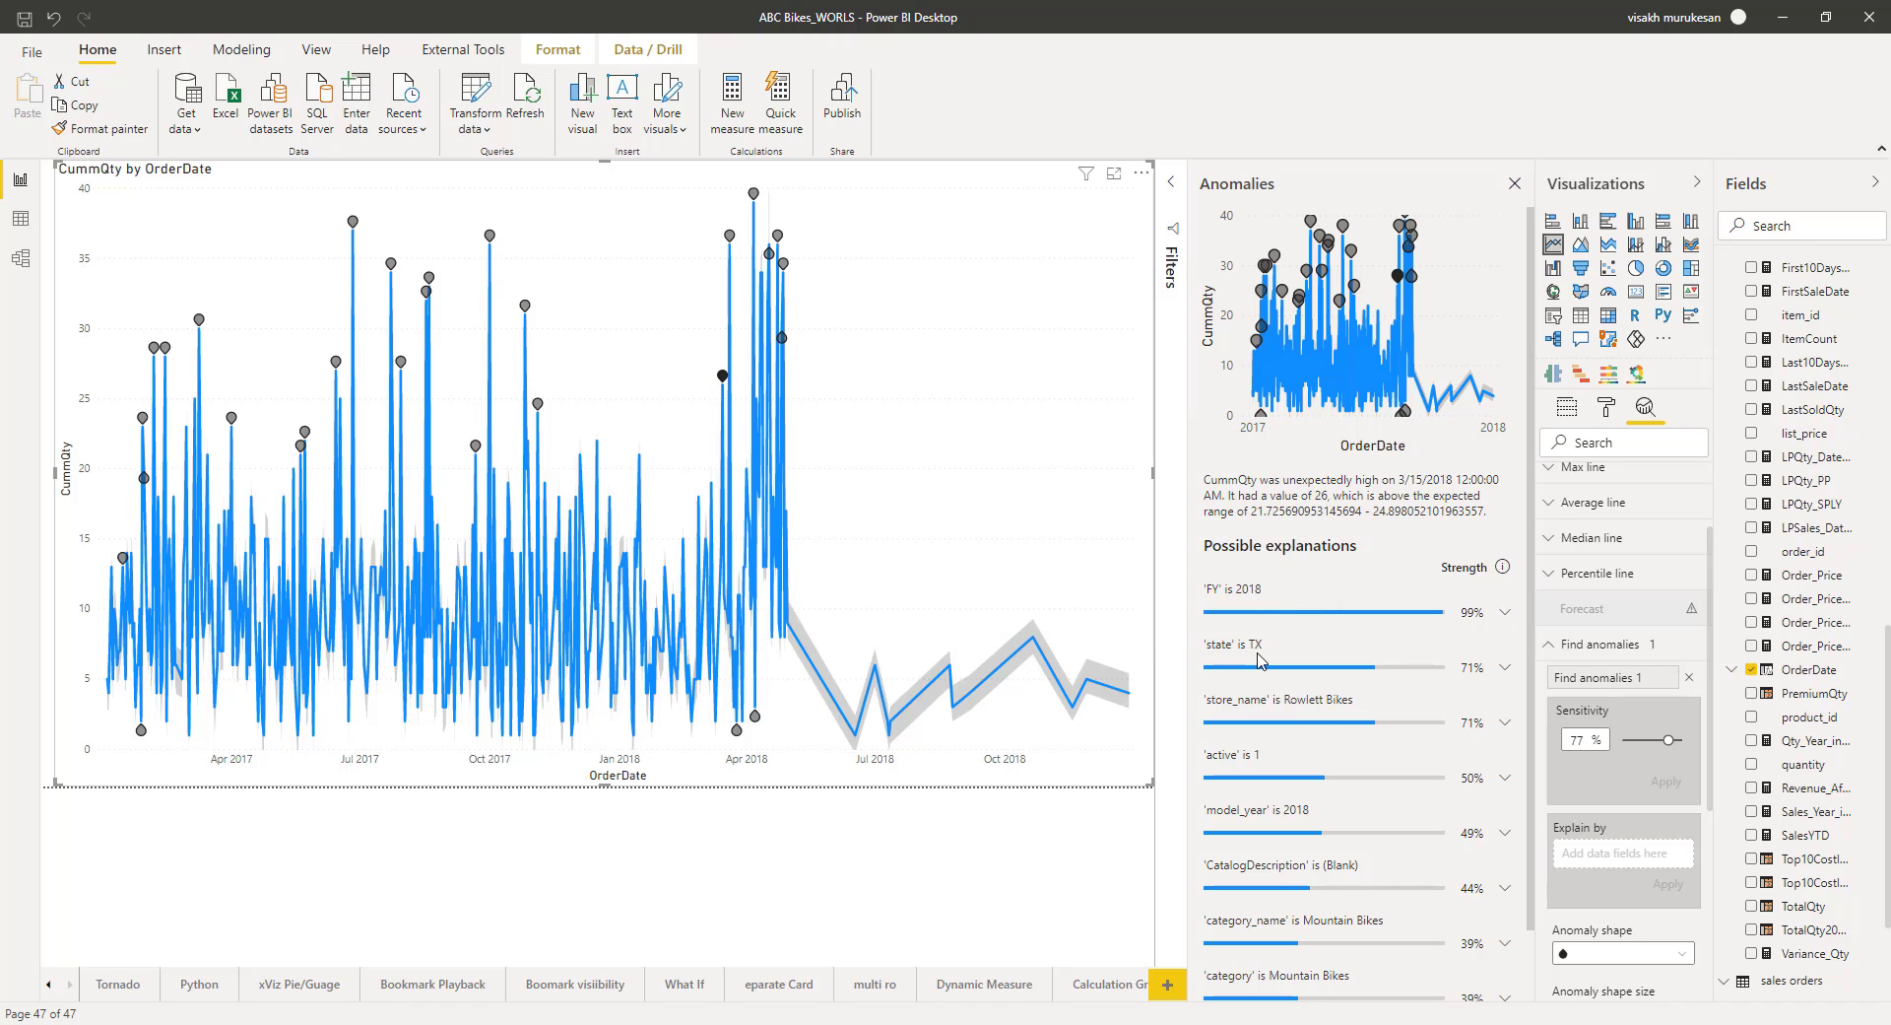
pyautogui.click(1506, 669)
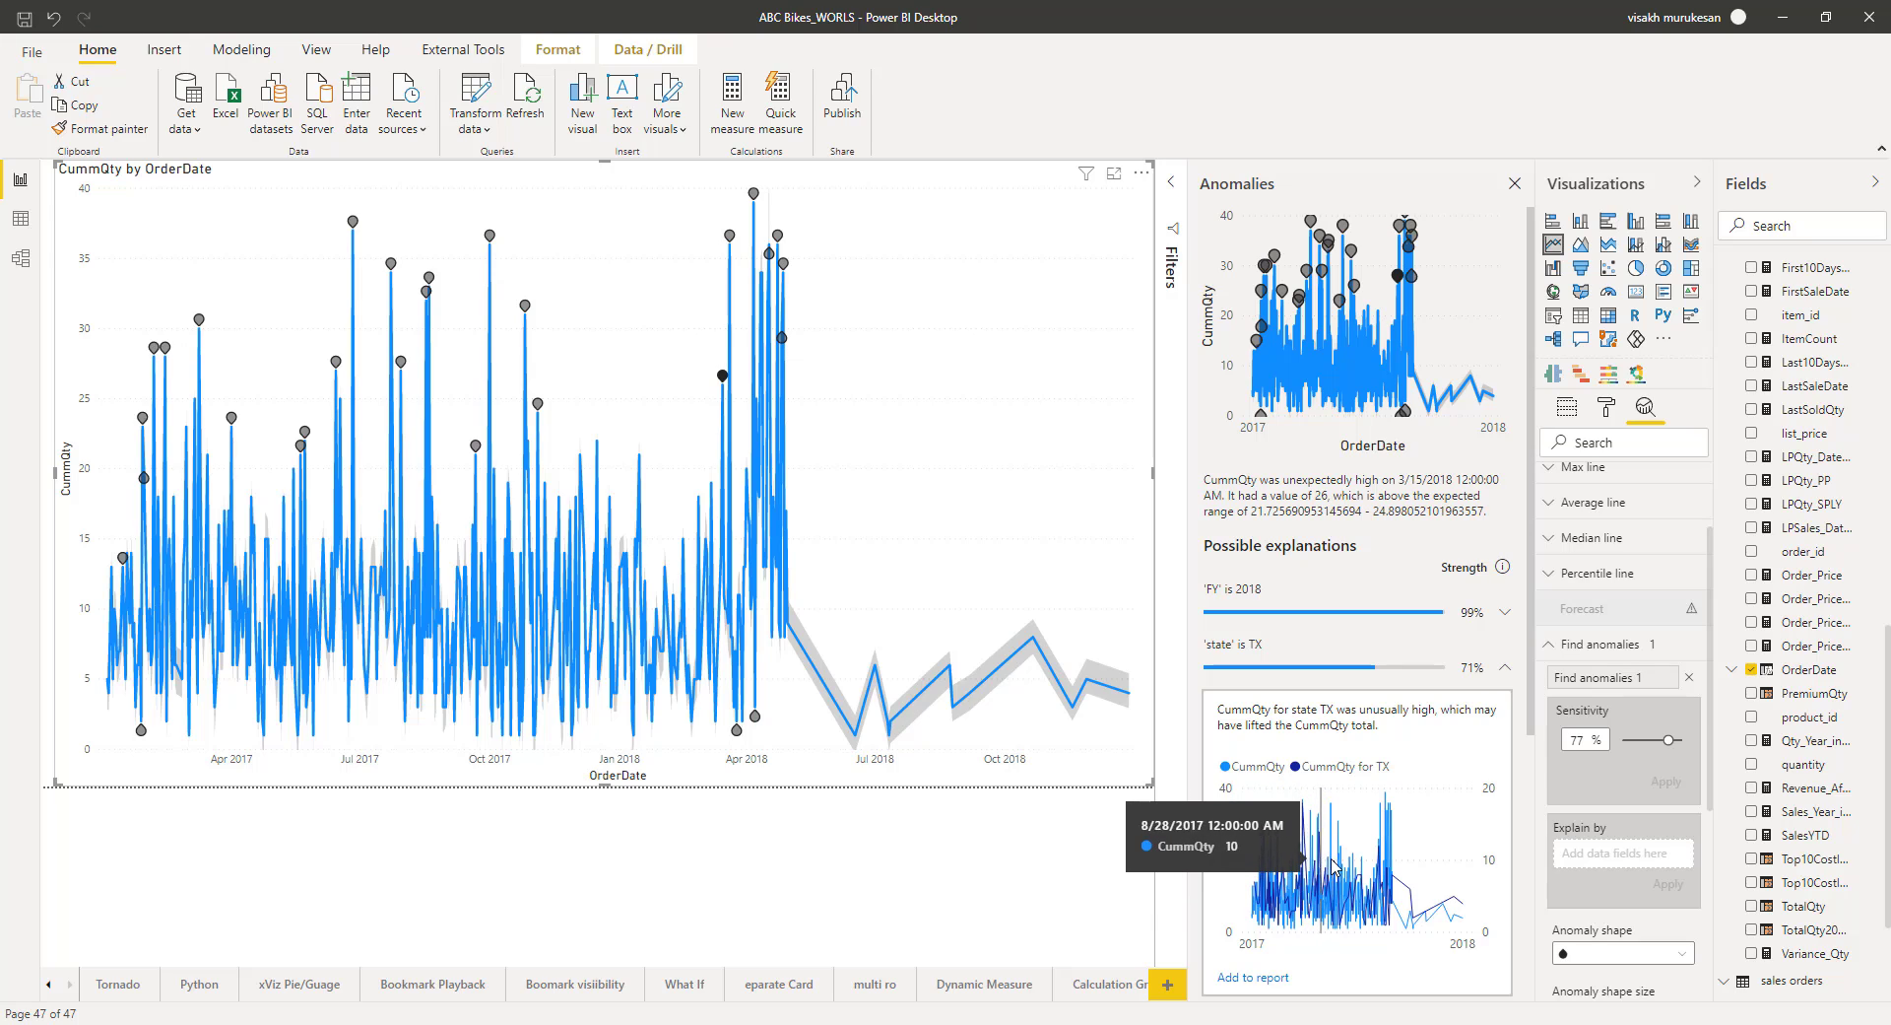
pyautogui.click(1503, 670)
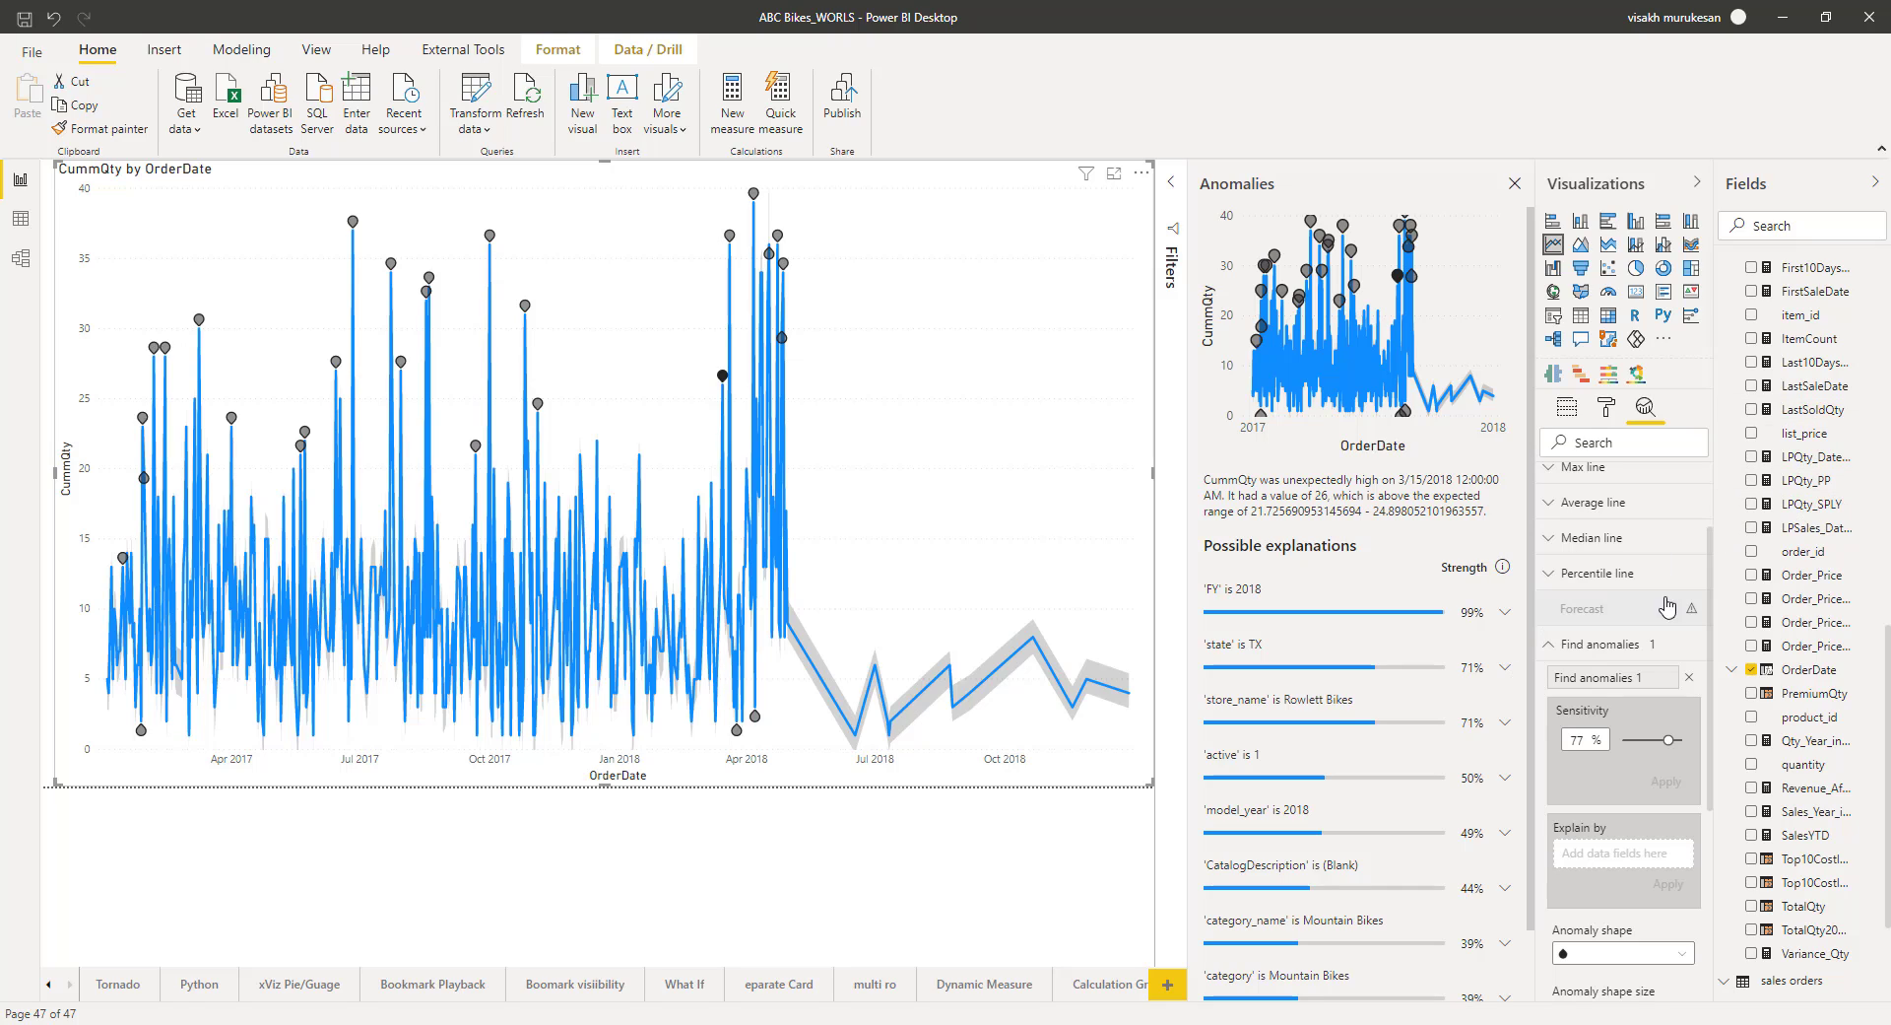
# Step: Set brand_name from production brands as the field that explains the anomalies and apply it
pyautogui.moveTo(1709, 670); pyautogui.dragTo(1709, 752)
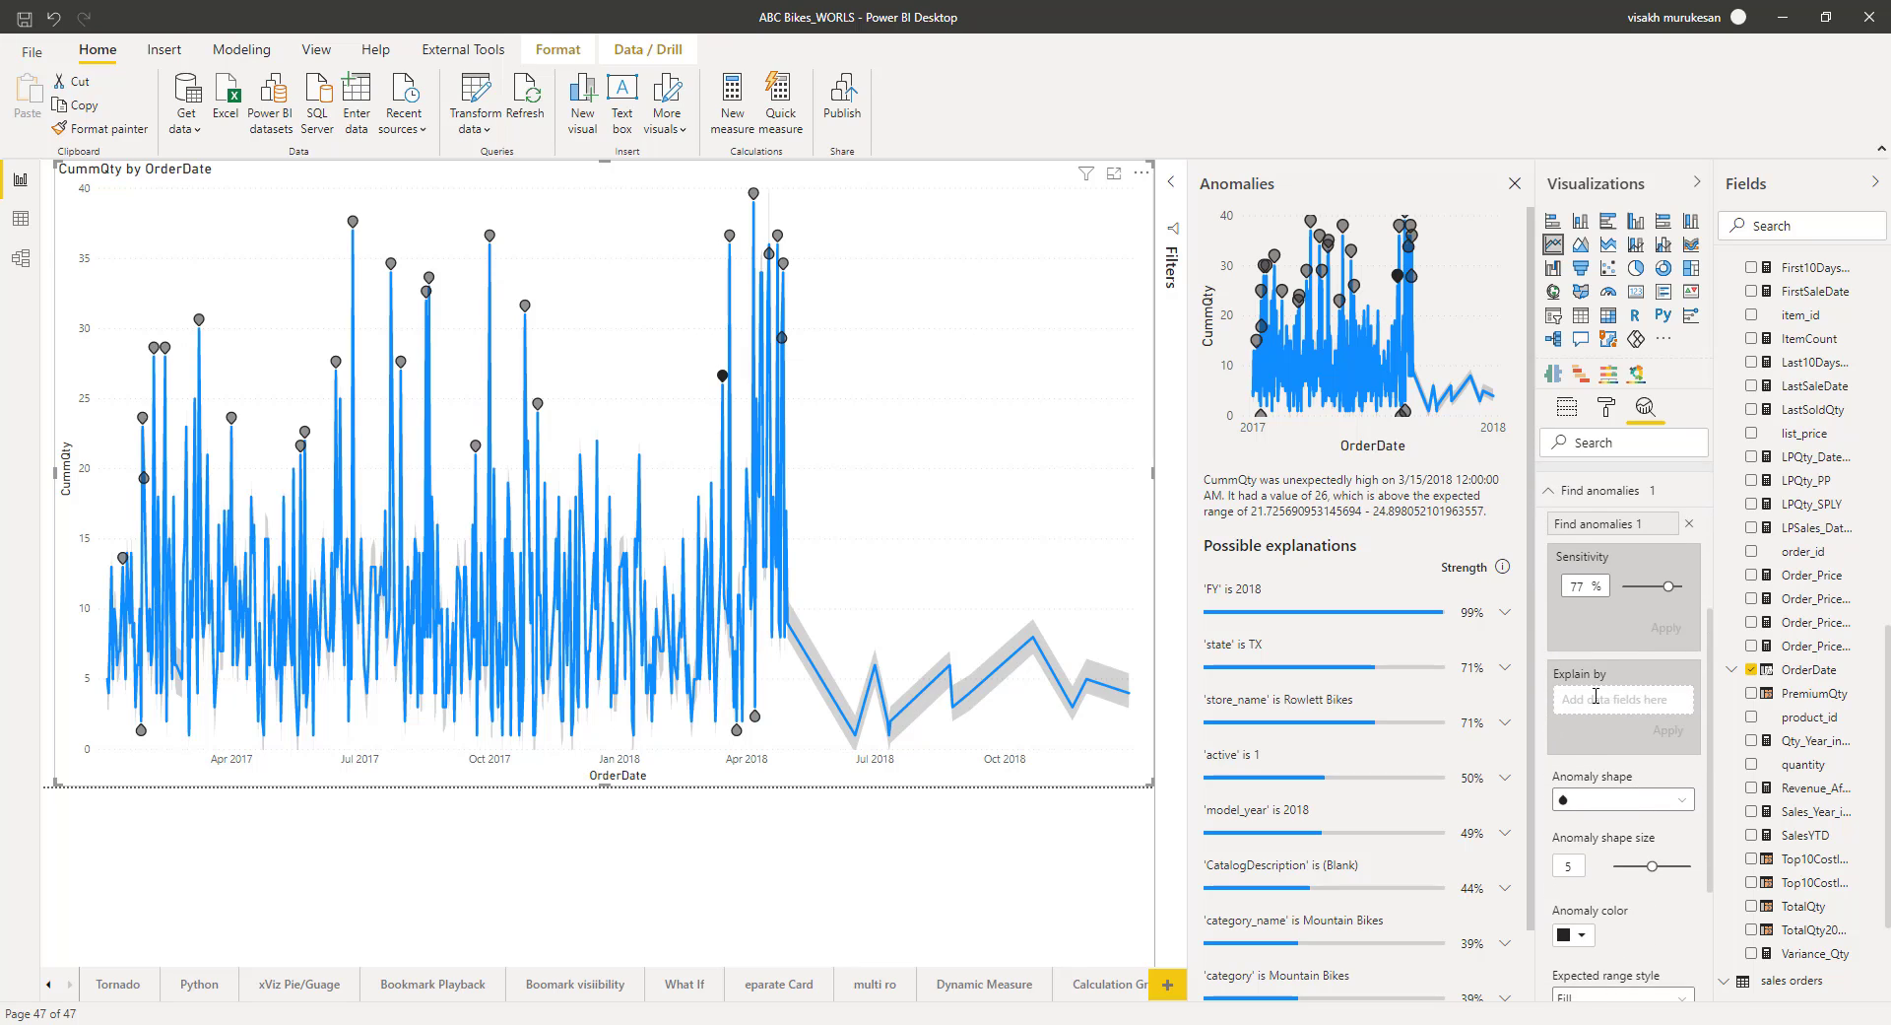
pyautogui.click(1597, 697)
pyautogui.moveTo(1888, 672); pyautogui.dragTo(1888, 321)
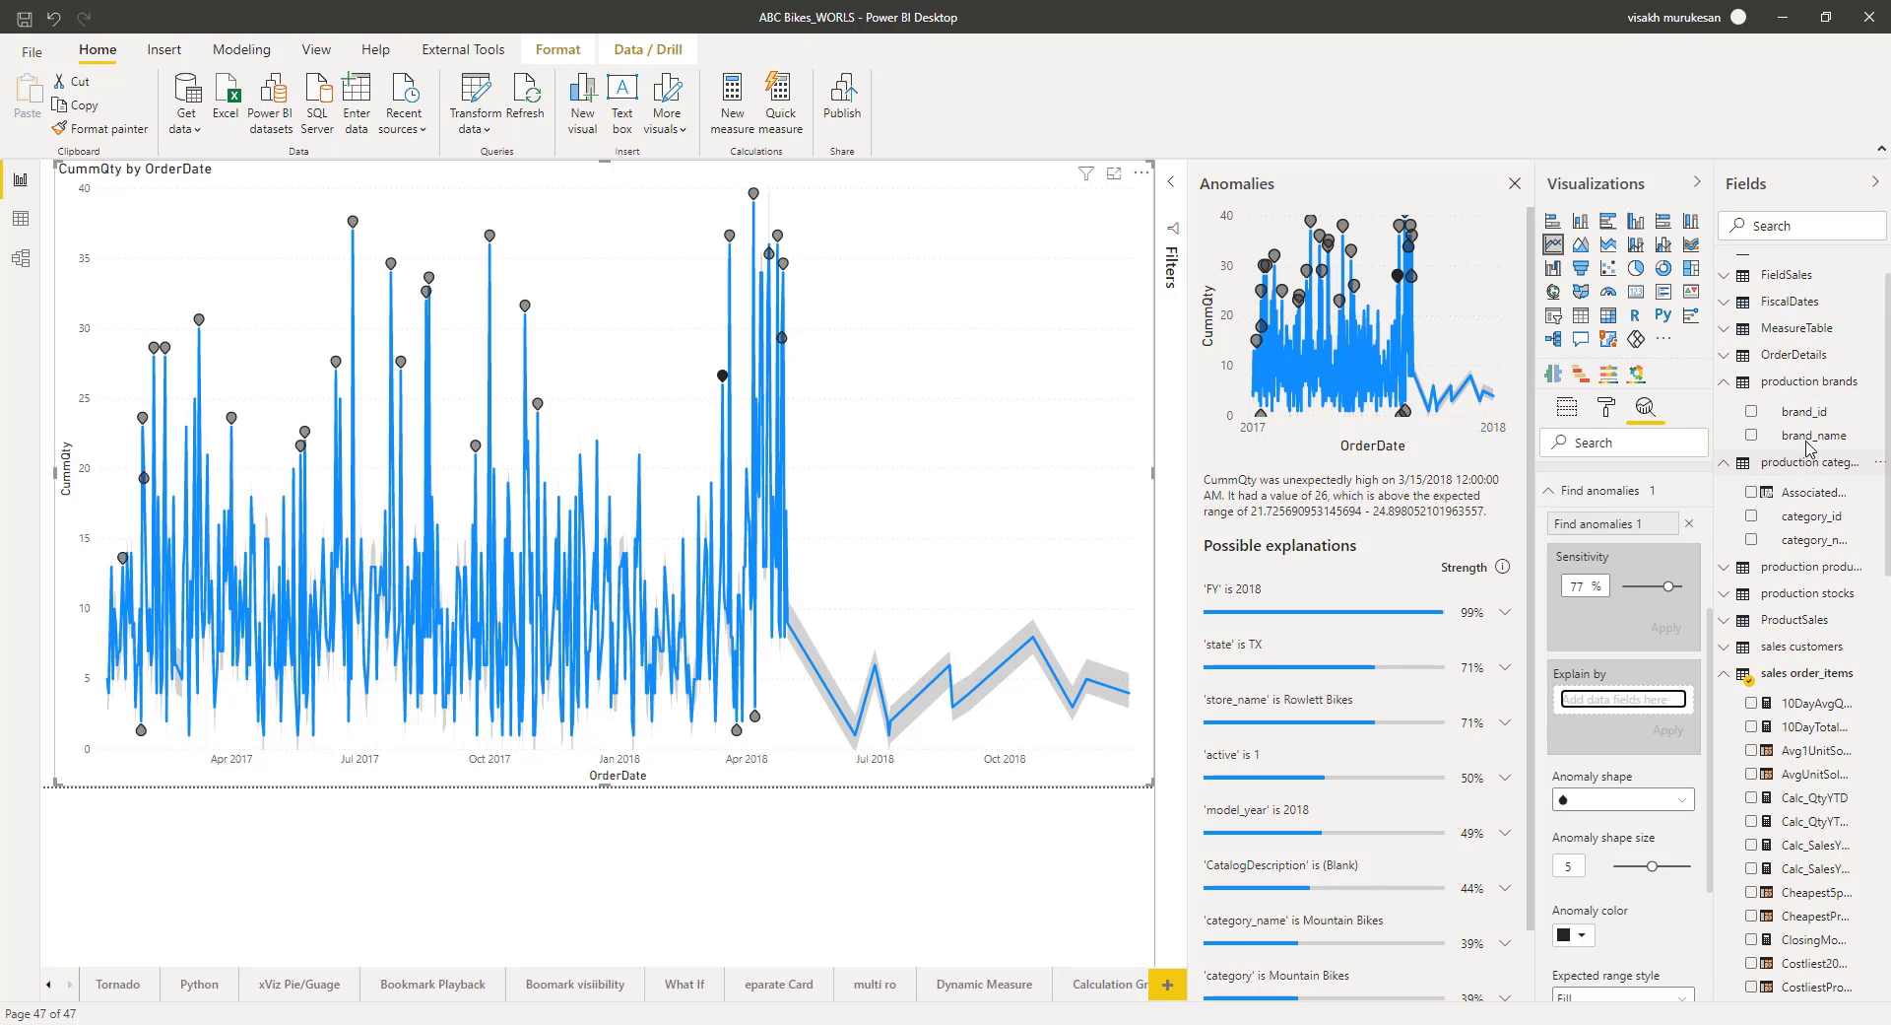
pyautogui.moveTo(1809, 443); pyautogui.dragTo(1626, 705)
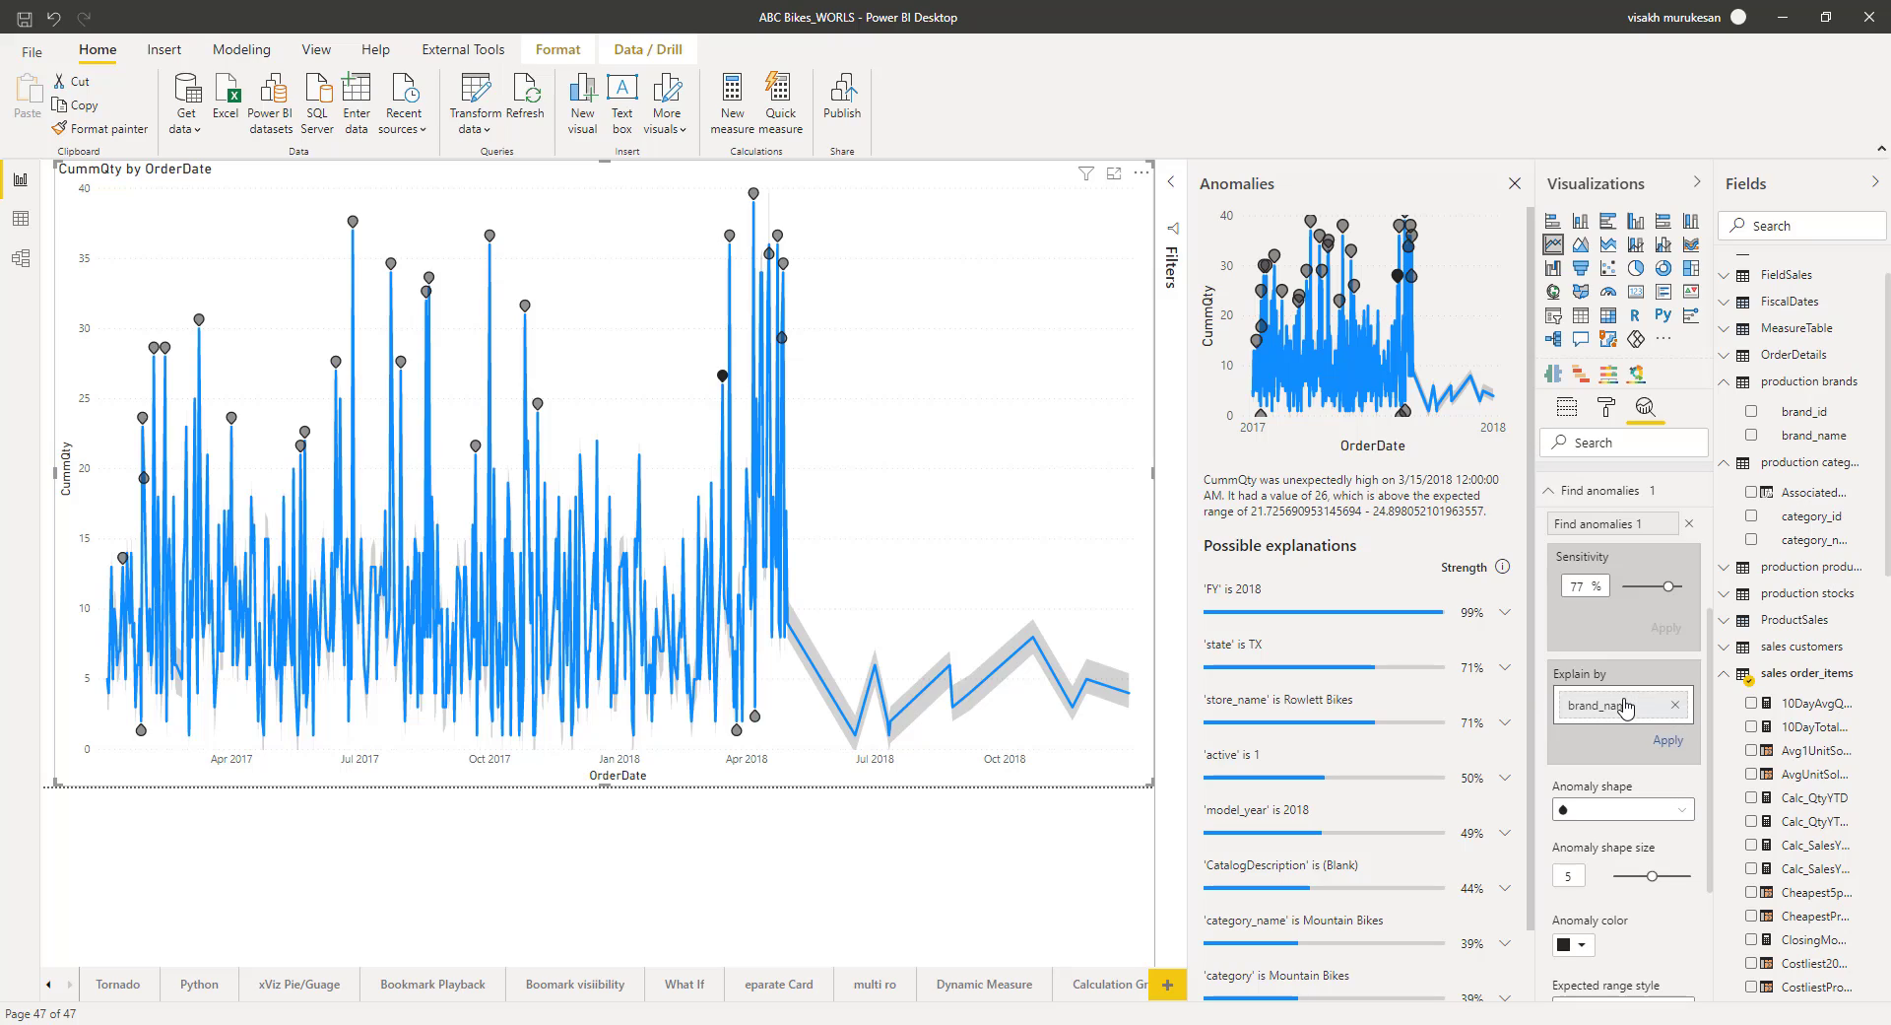
pyautogui.click(1667, 746)
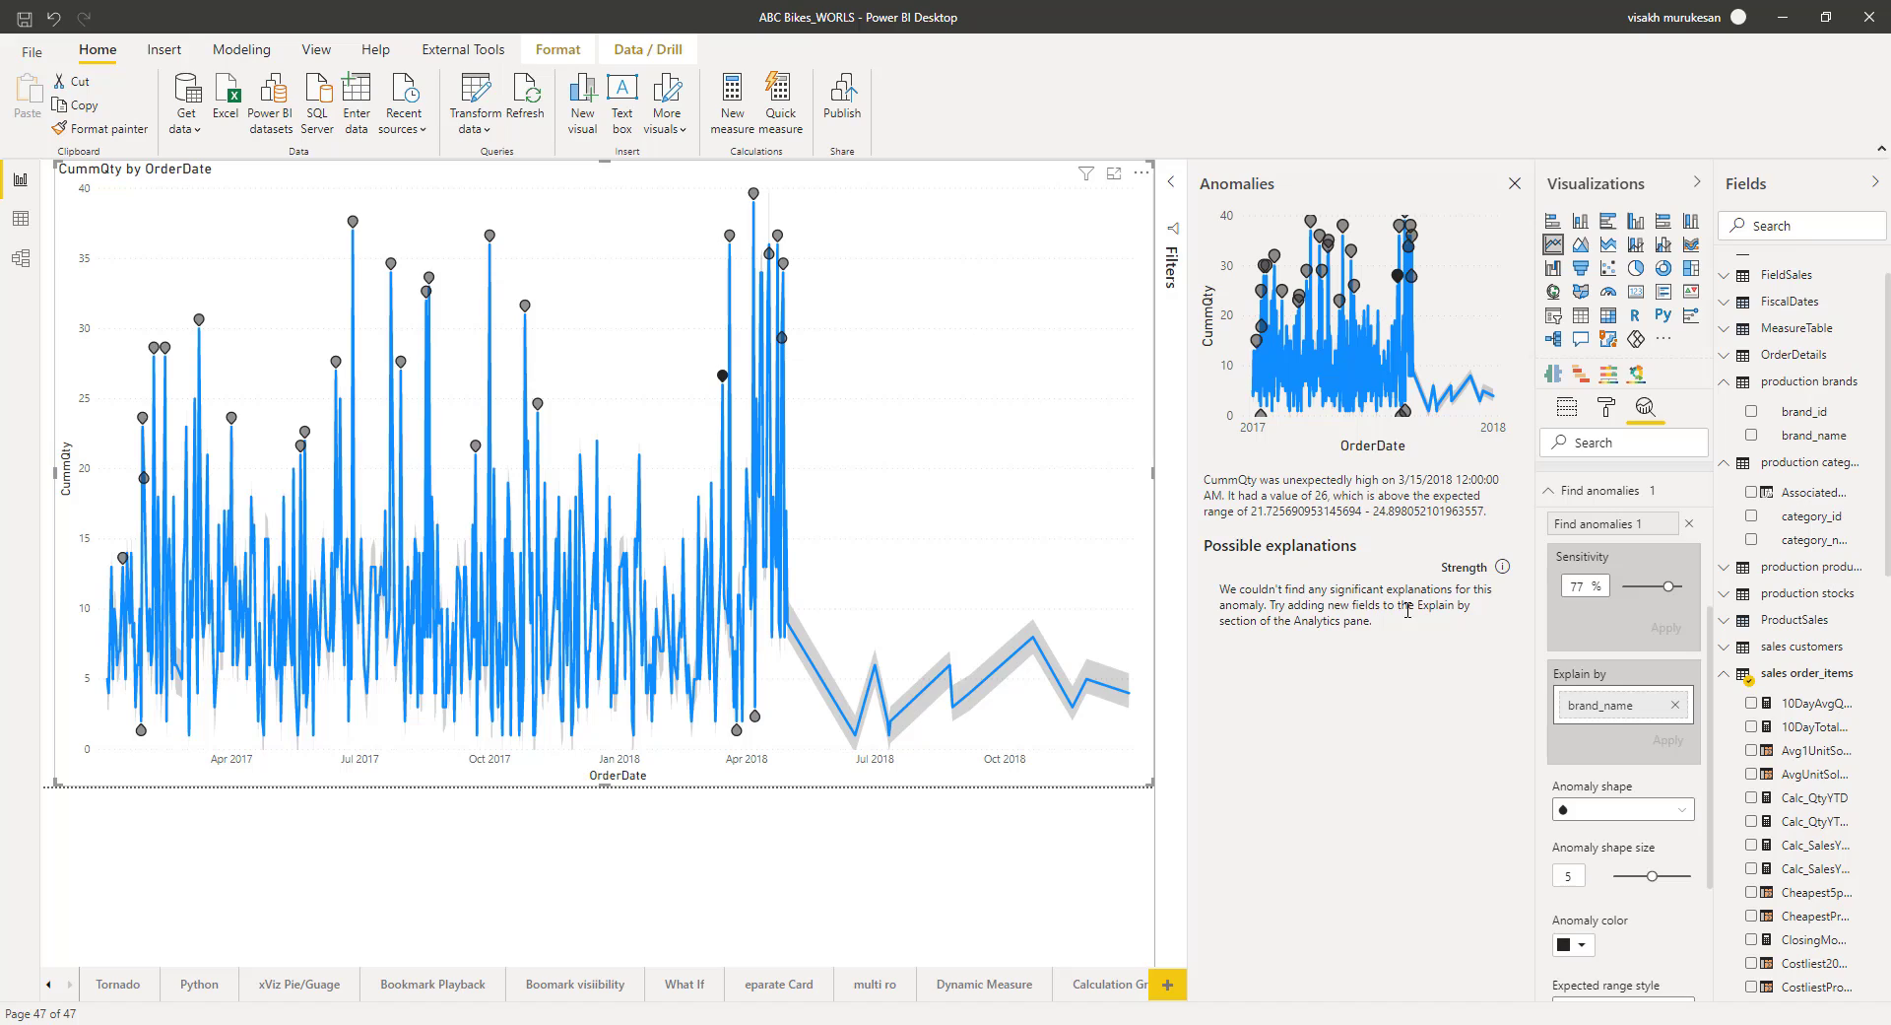
# Step: Add category_name from the production category table as a second field that explains the anomalies and apply it
pyautogui.click(1809, 544)
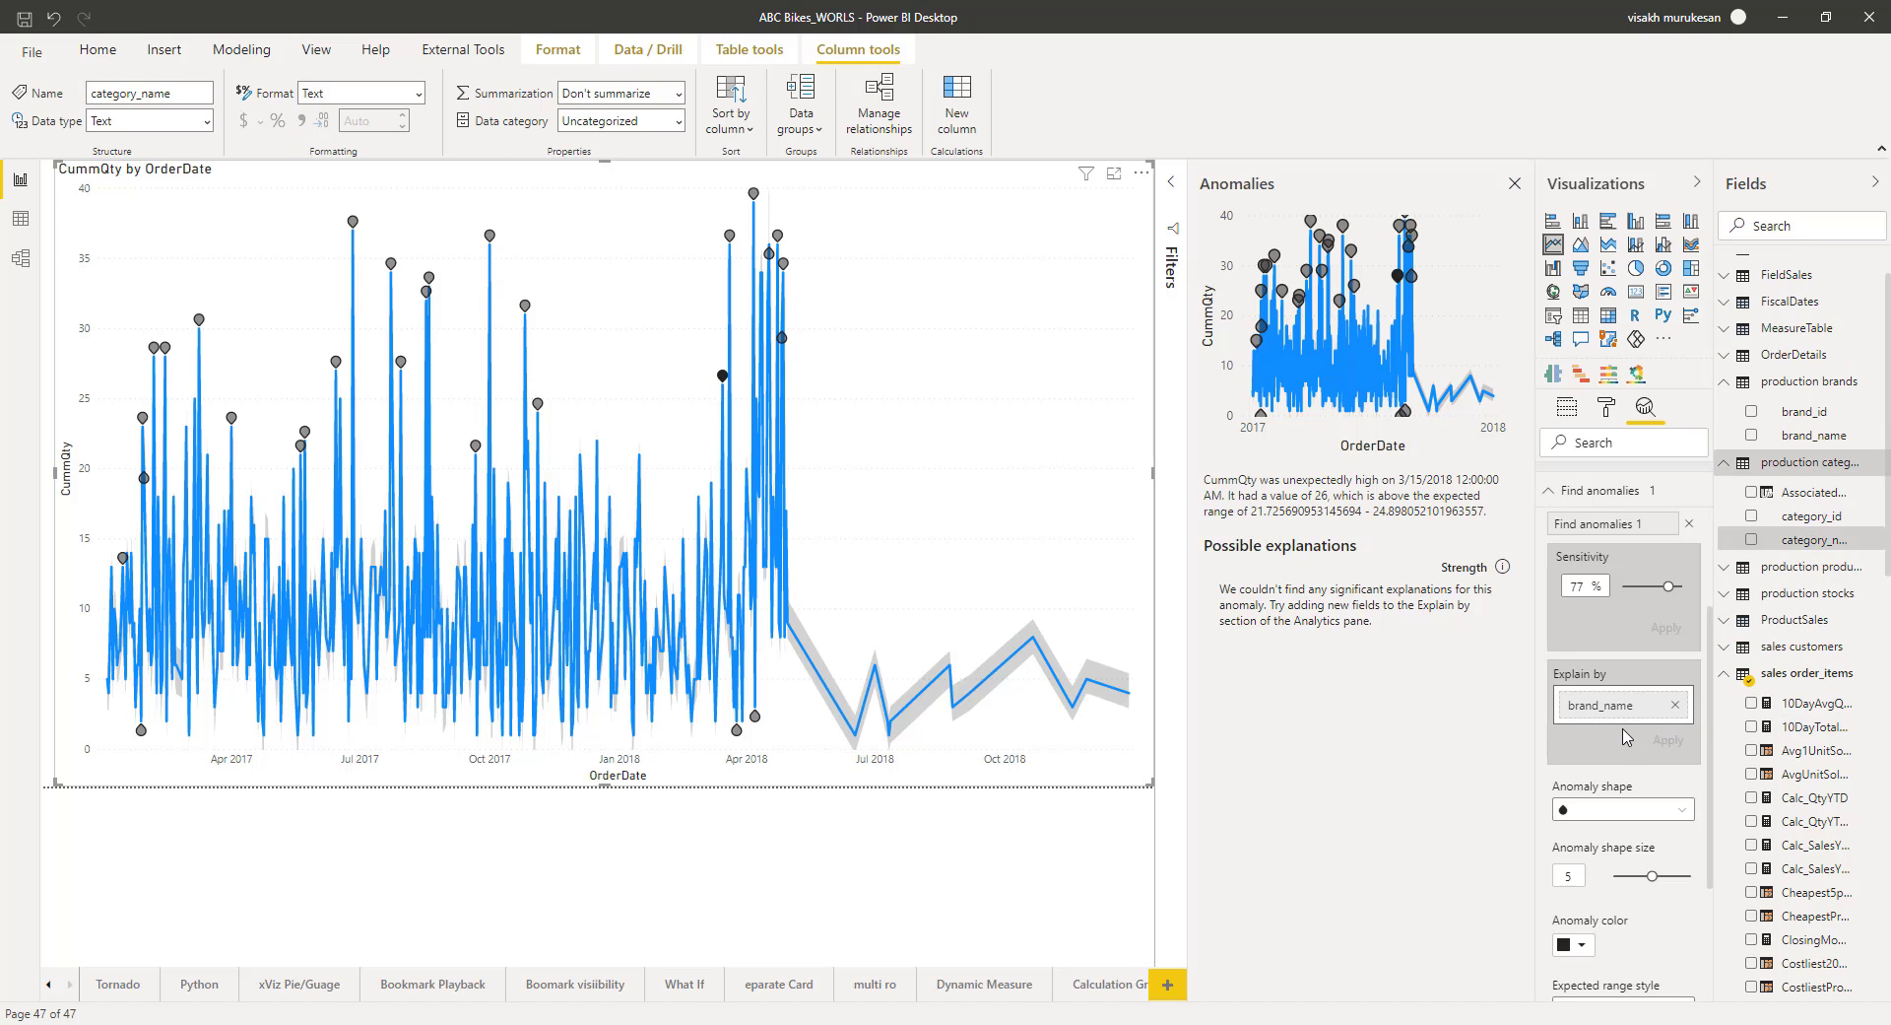
pyautogui.moveTo(1788, 540); pyautogui.dragTo(1626, 727)
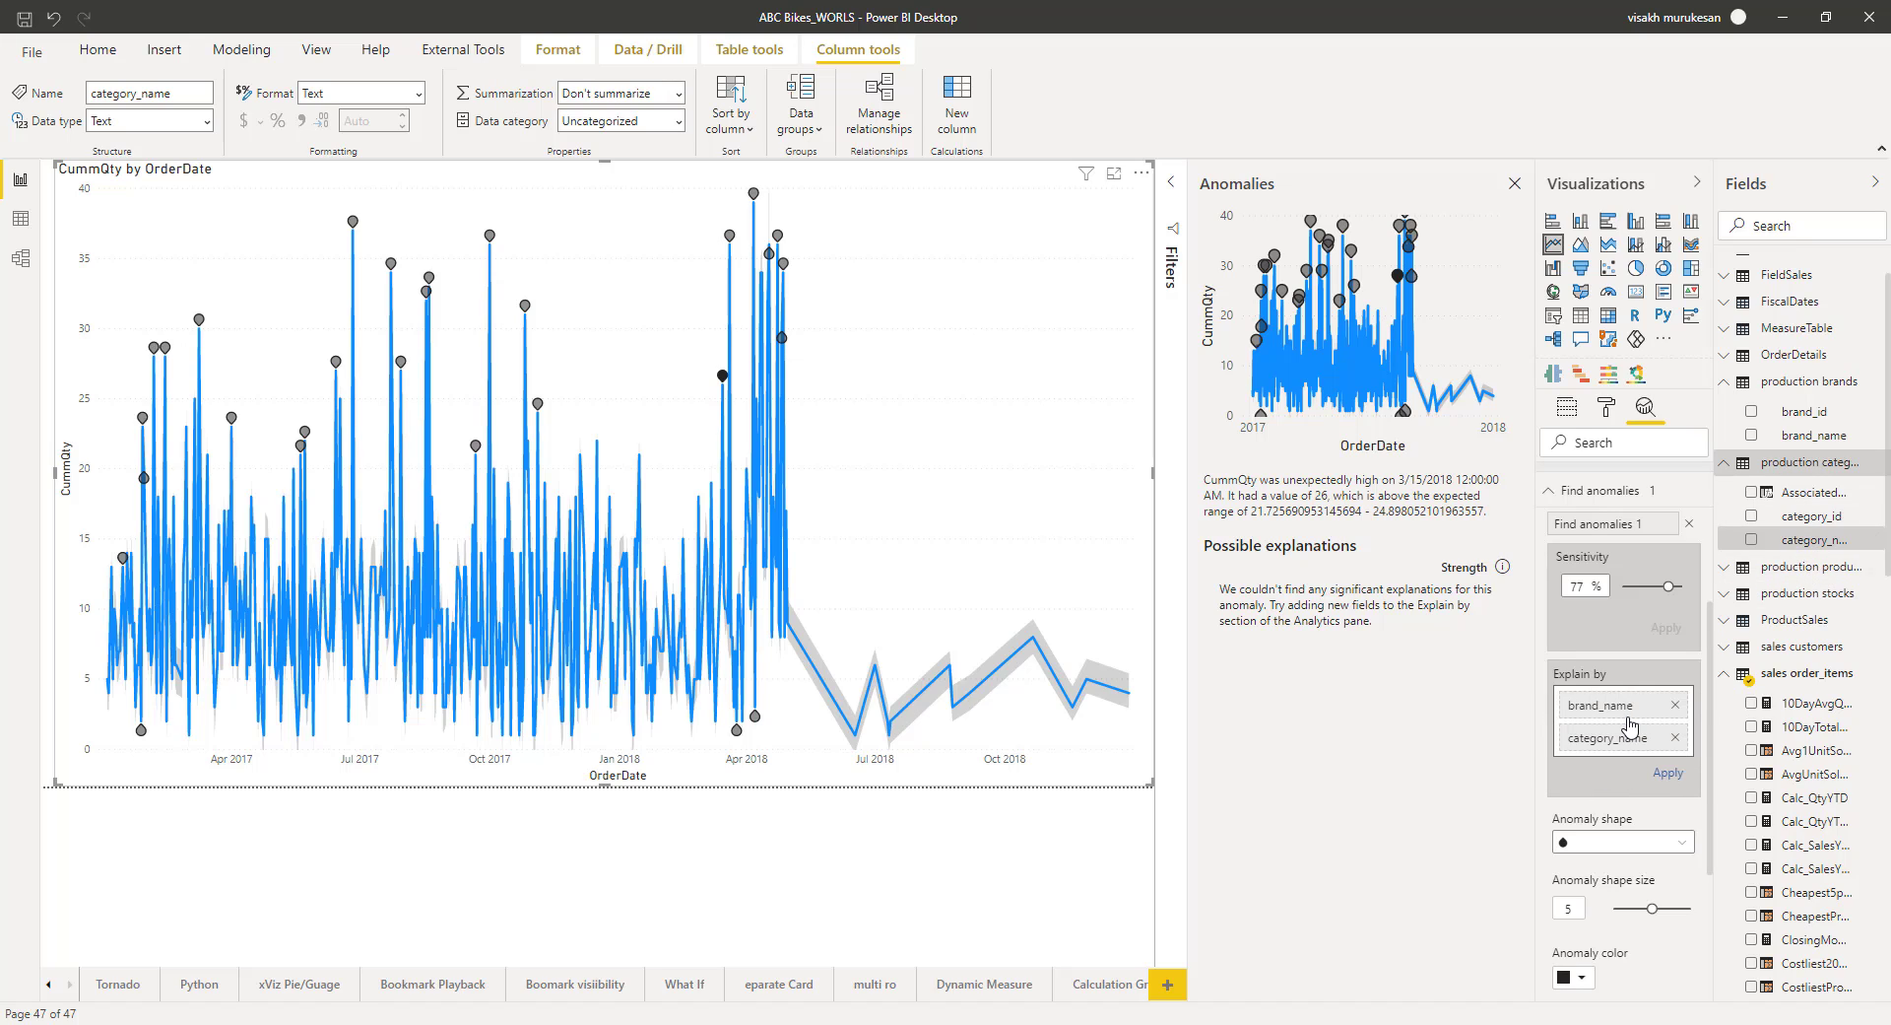
pyautogui.click(1668, 776)
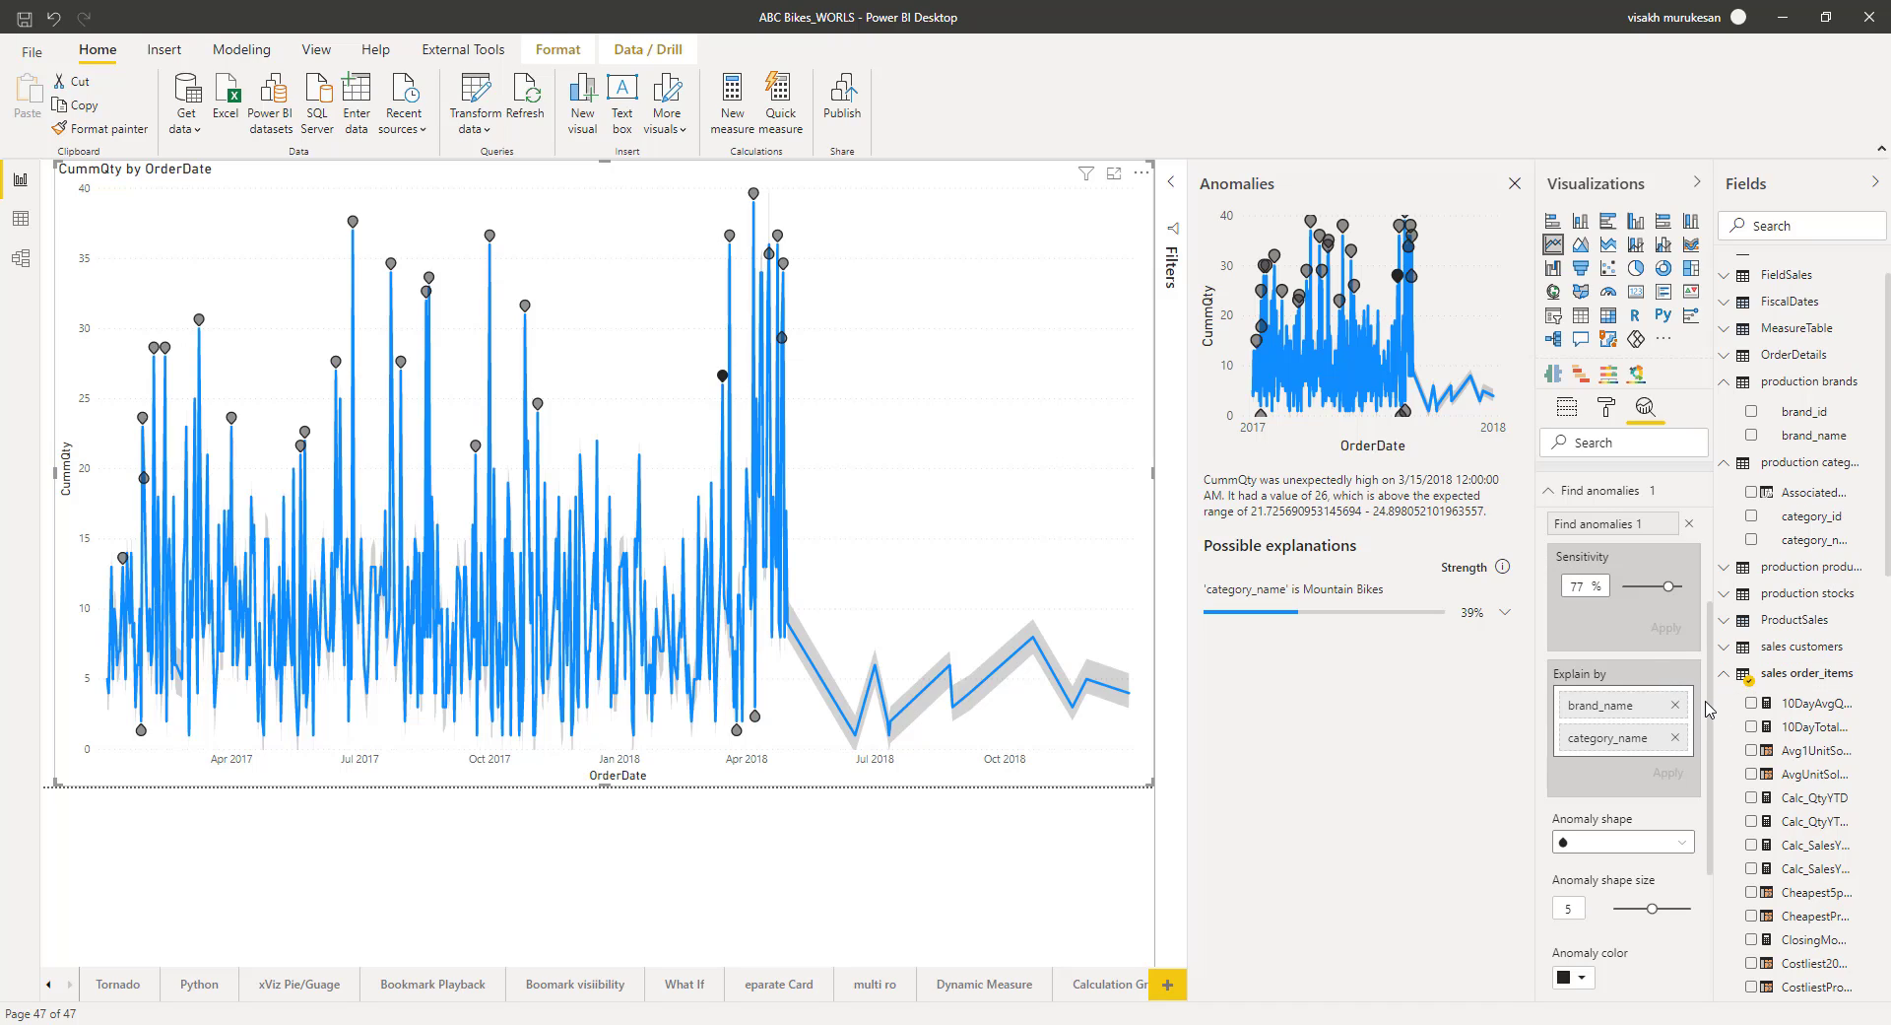
# Step: Set the anomaly shape on the CummQty by OrderDate line chart to a square
pyautogui.moveTo(1709, 707); pyautogui.dragTo(1716, 810)
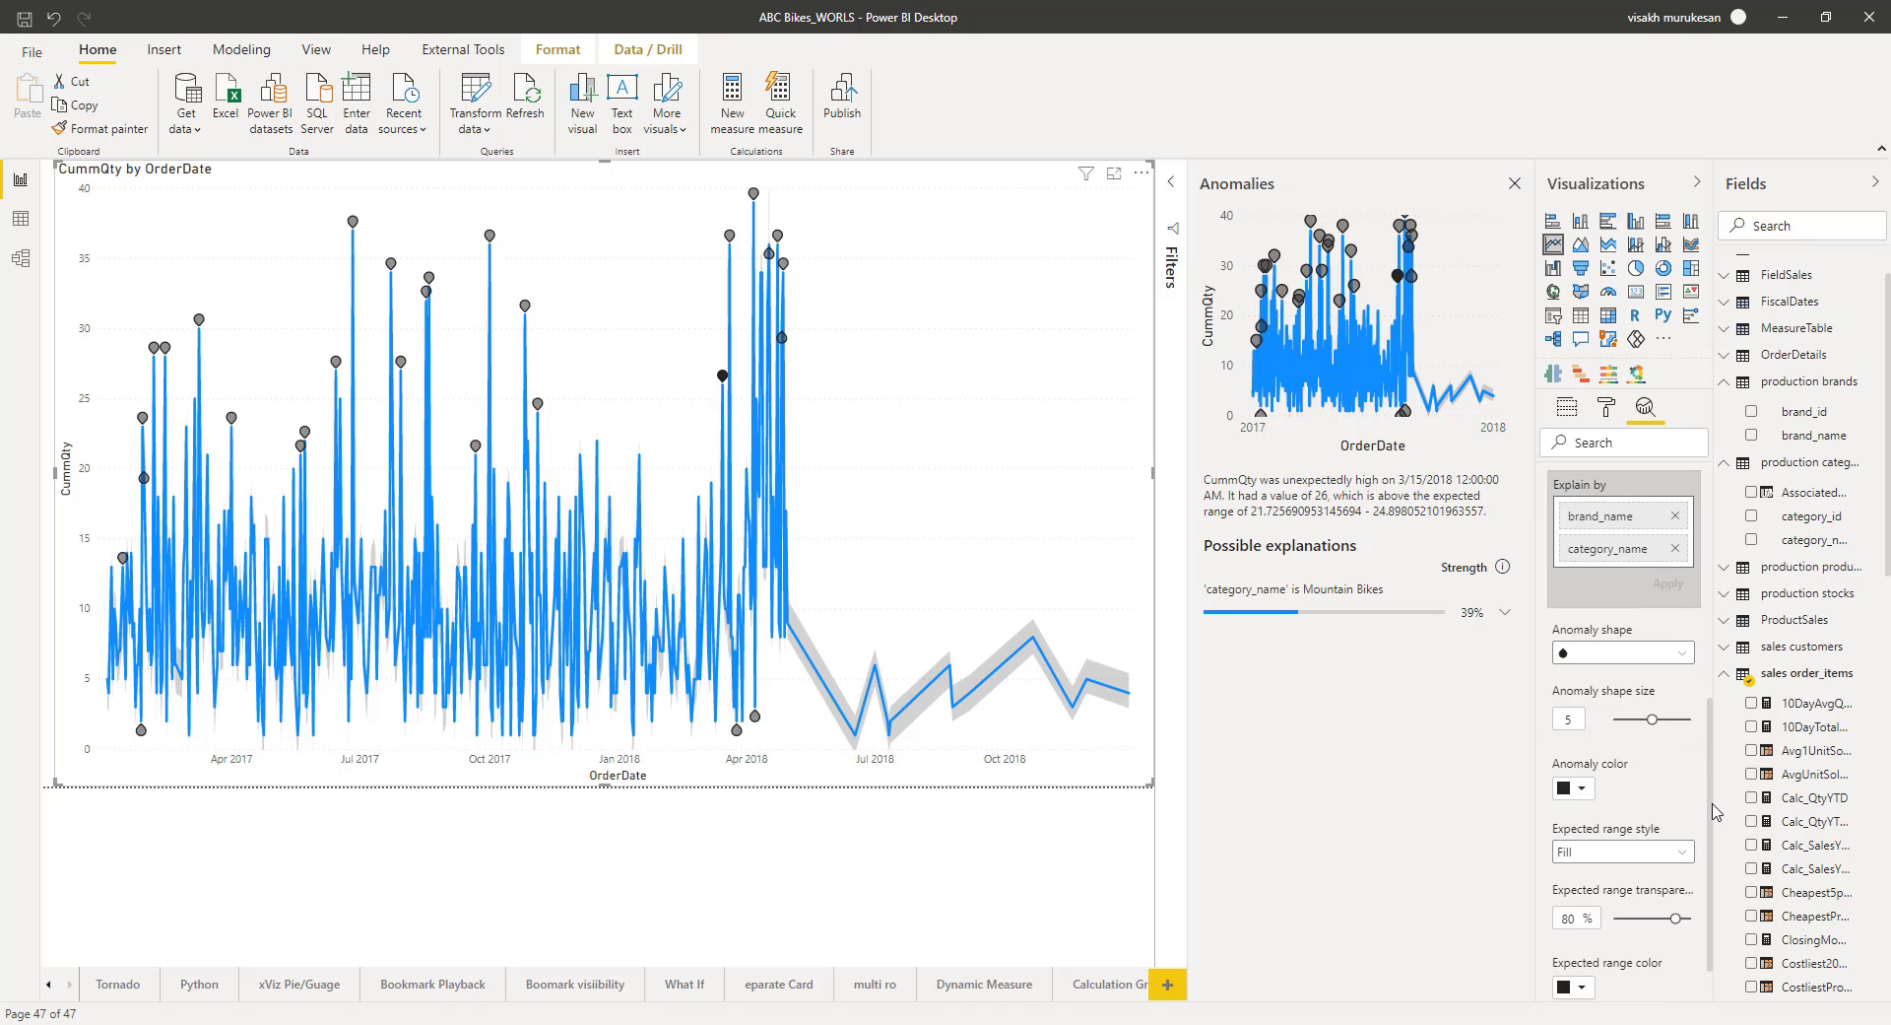
pyautogui.click(1616, 655)
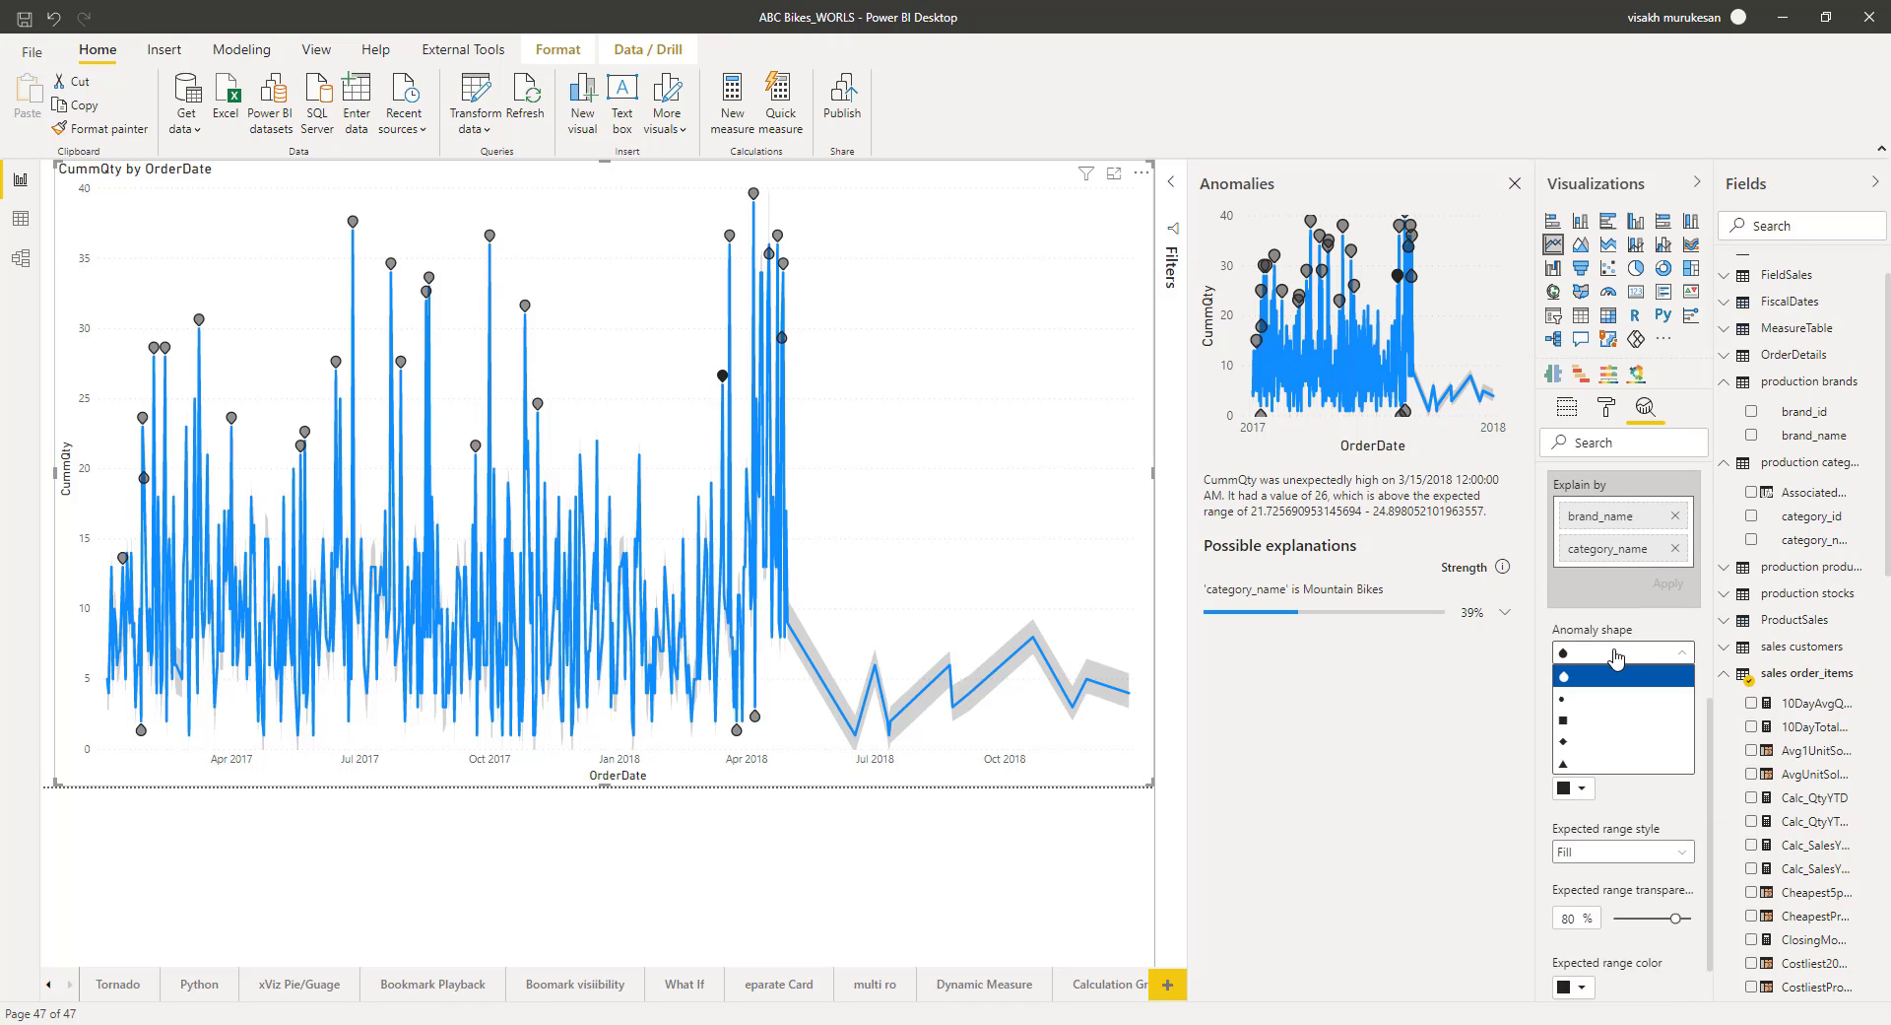
pyautogui.click(1586, 722)
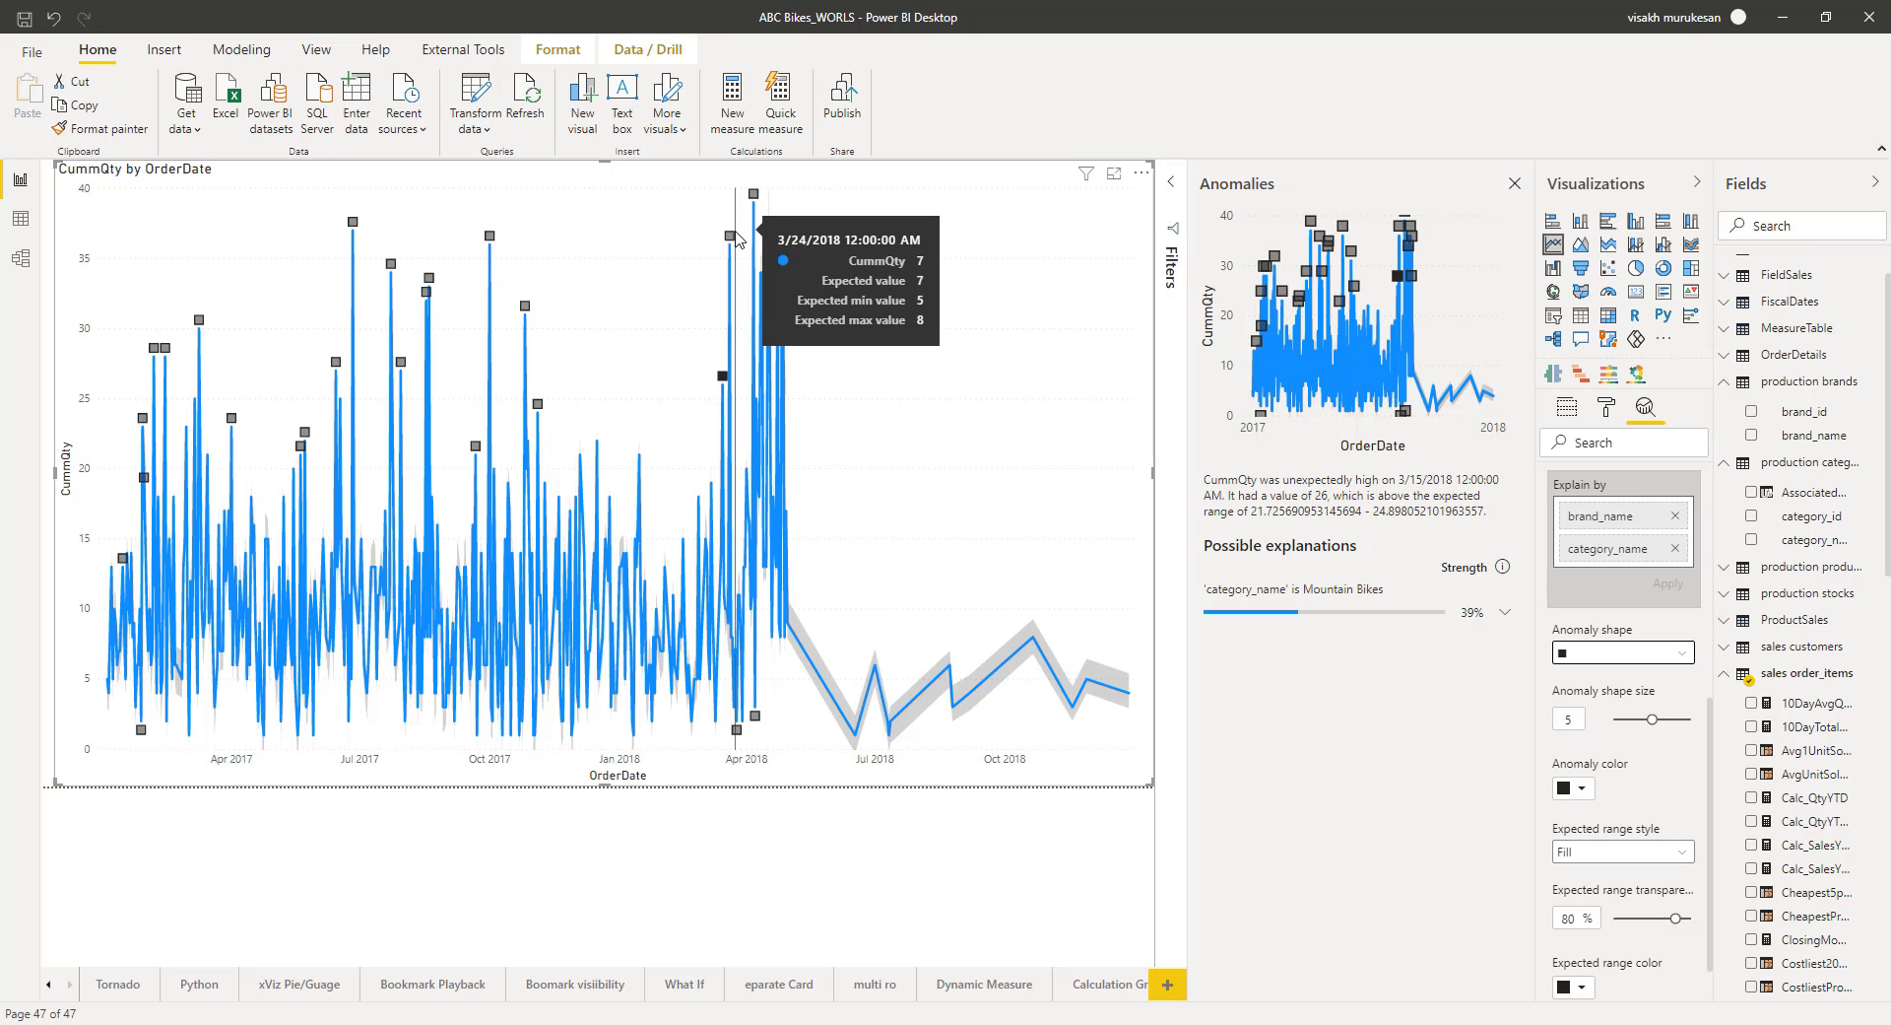
# Step: Try dark purple for the anomaly markers and settle on orange as the anomaly color
pyautogui.click(1581, 788)
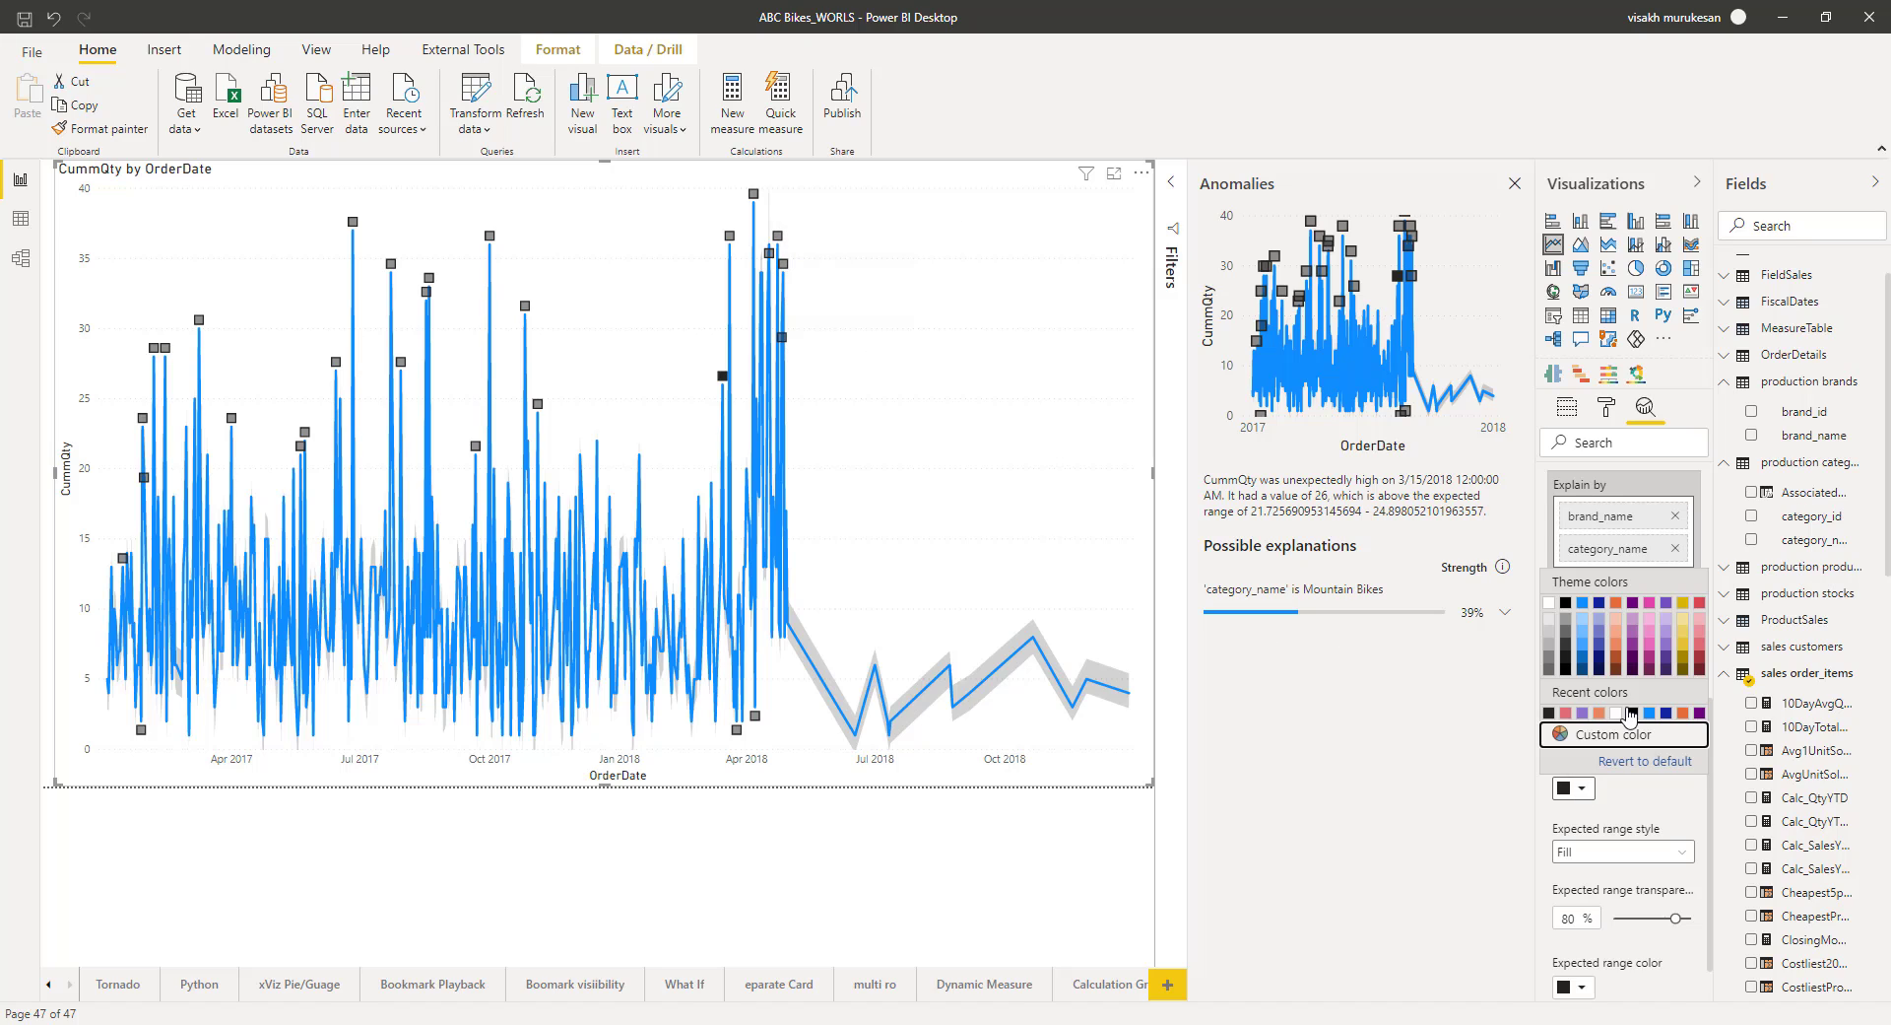
pyautogui.click(1669, 658)
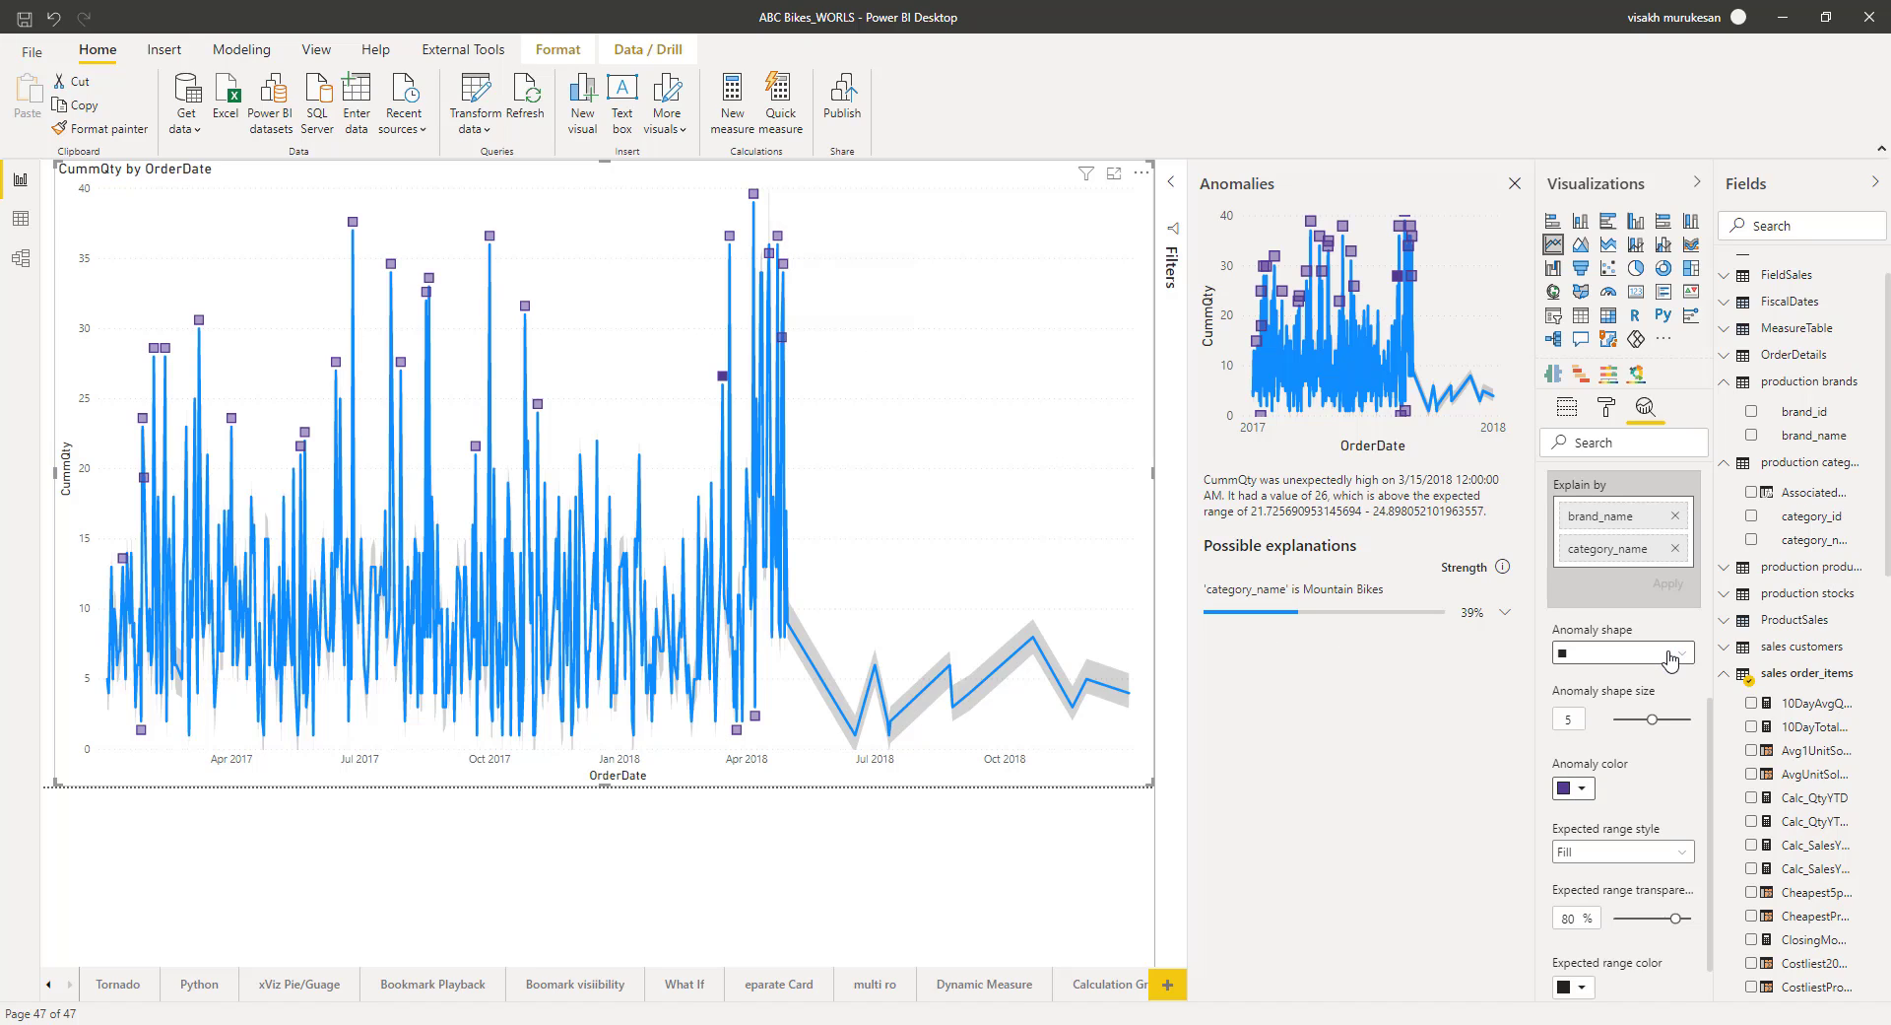
pyautogui.click(1630, 655)
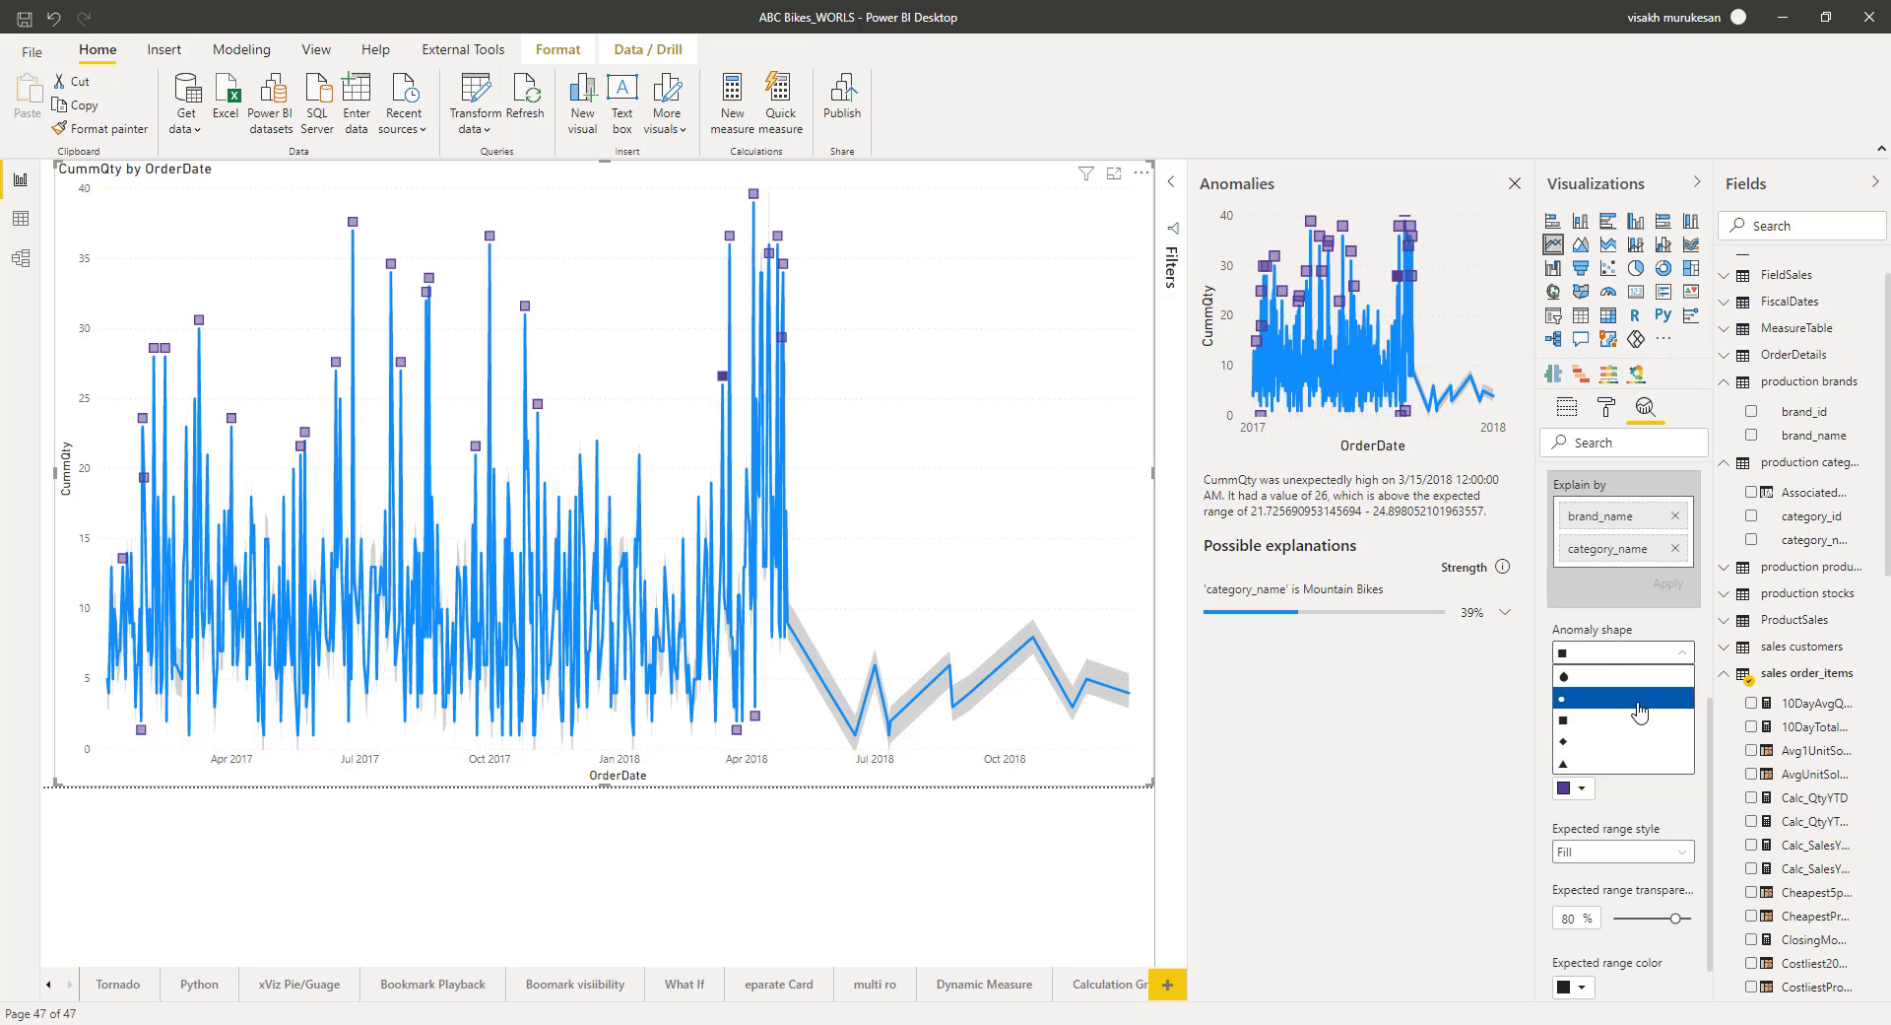
pyautogui.click(1576, 788)
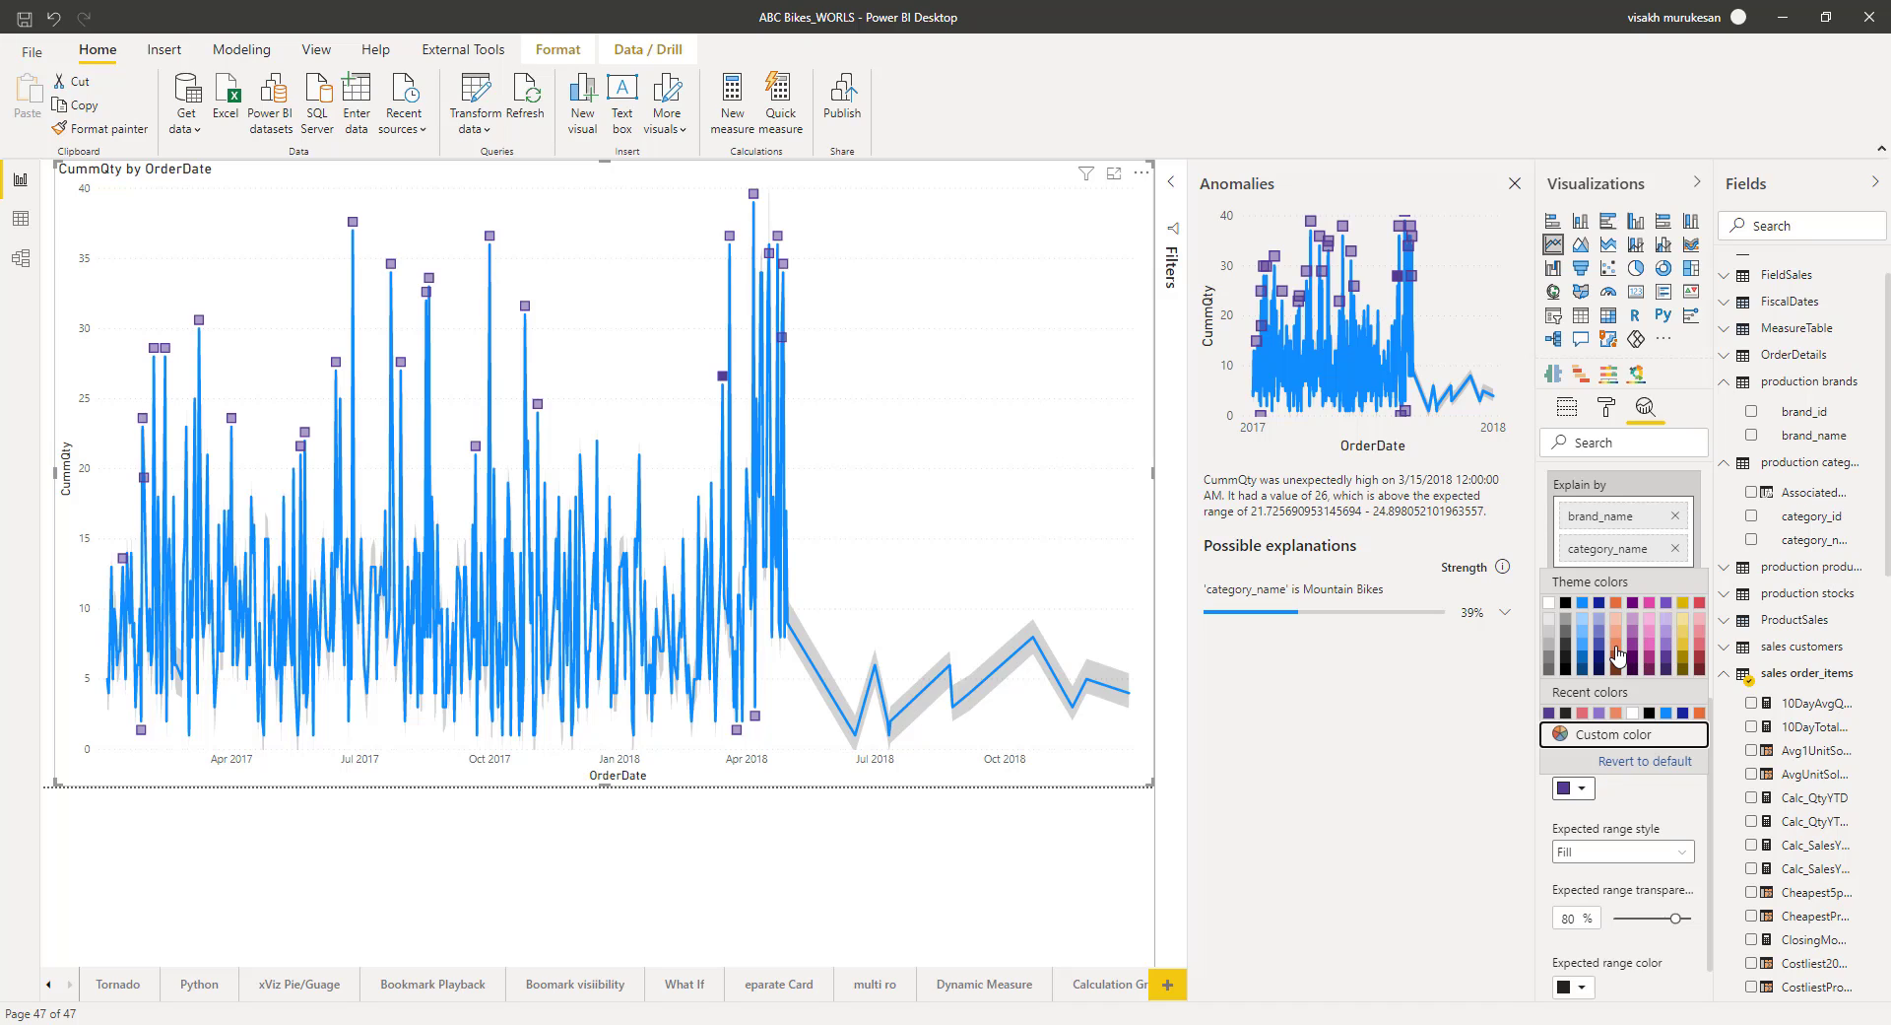
pyautogui.click(1616, 652)
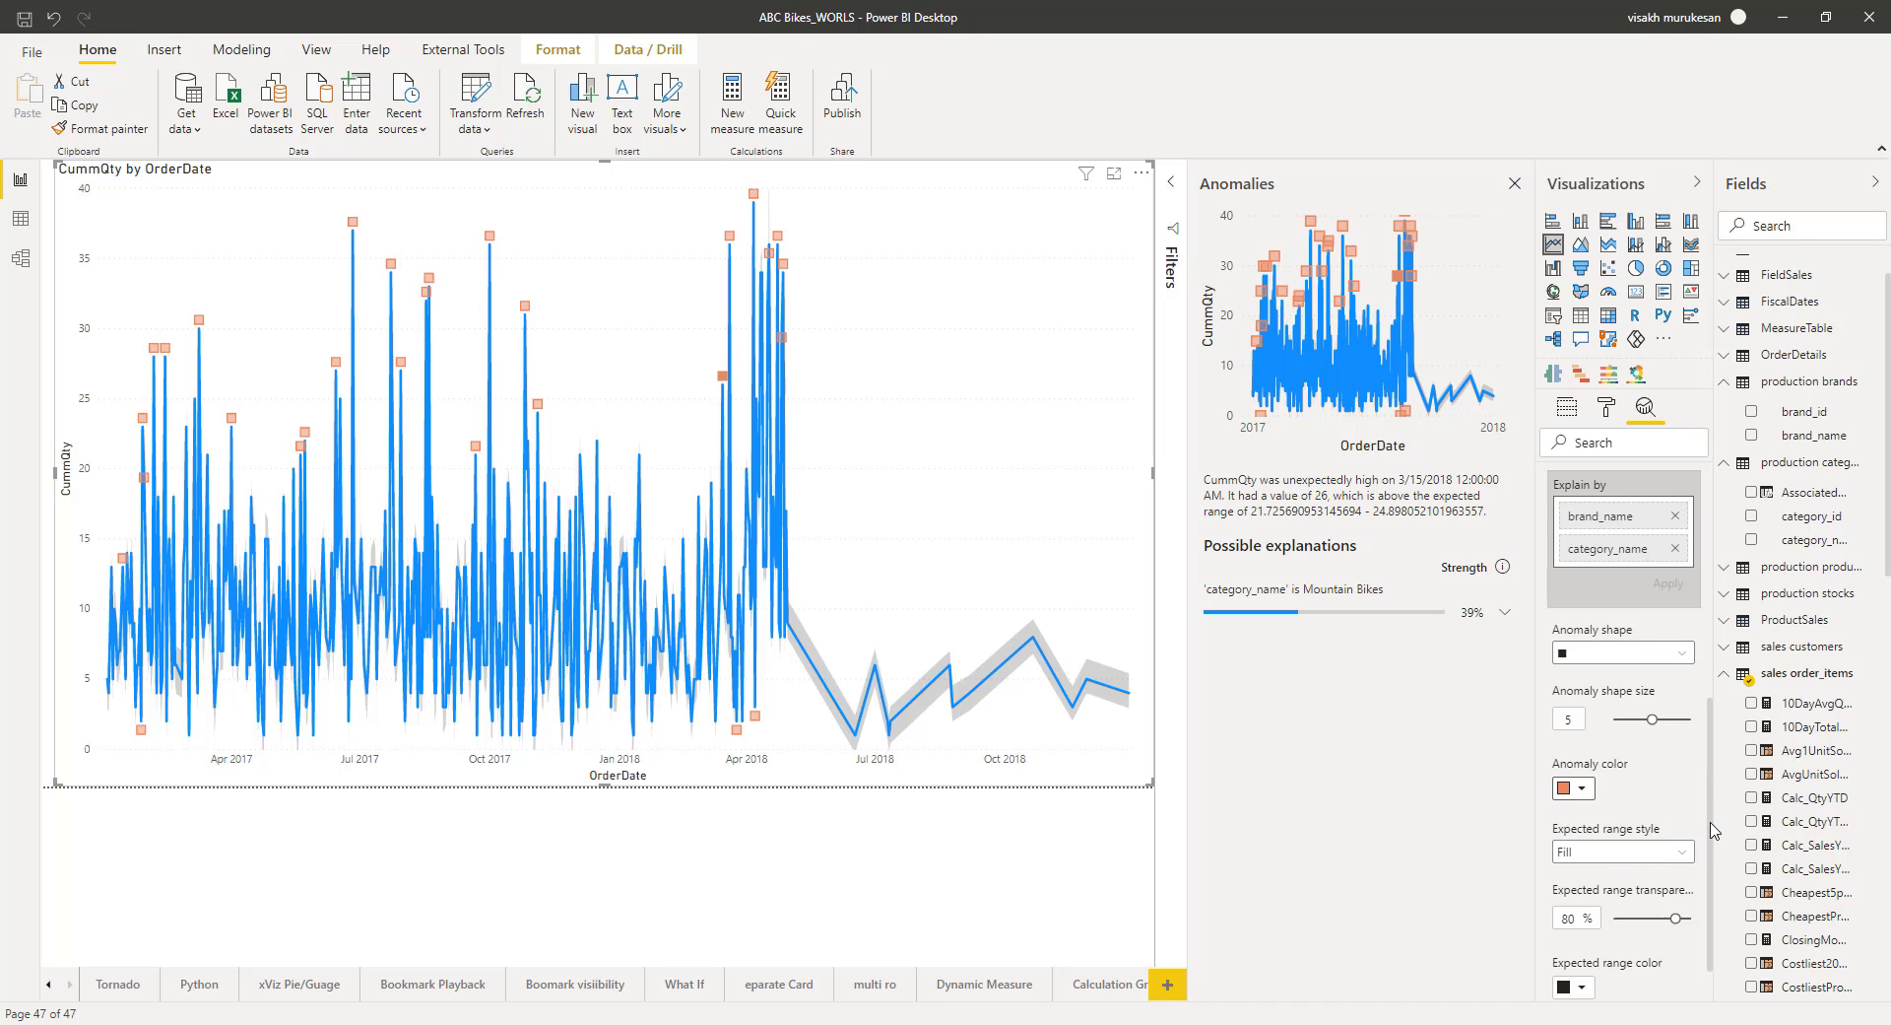
# Step: Try the Line style for the expected range on the line chart
pyautogui.scroll(-2, 1714, 842)
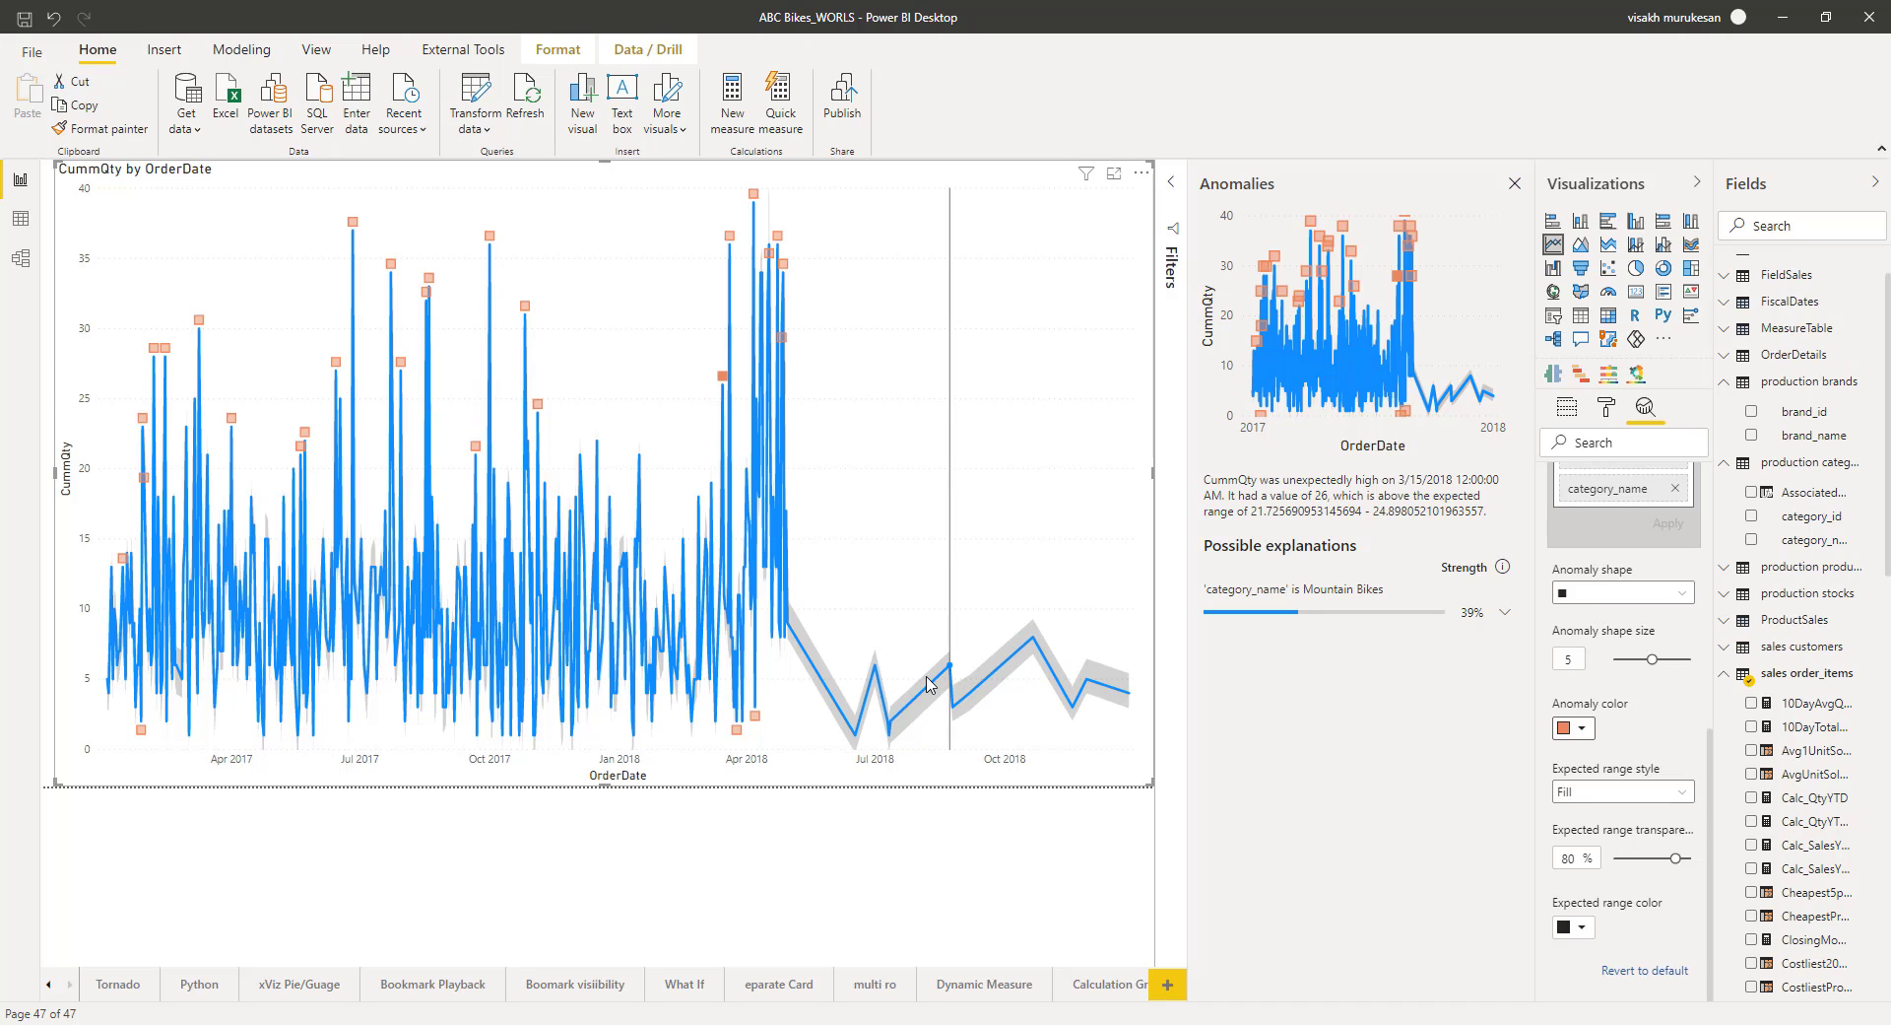
pyautogui.click(1623, 794)
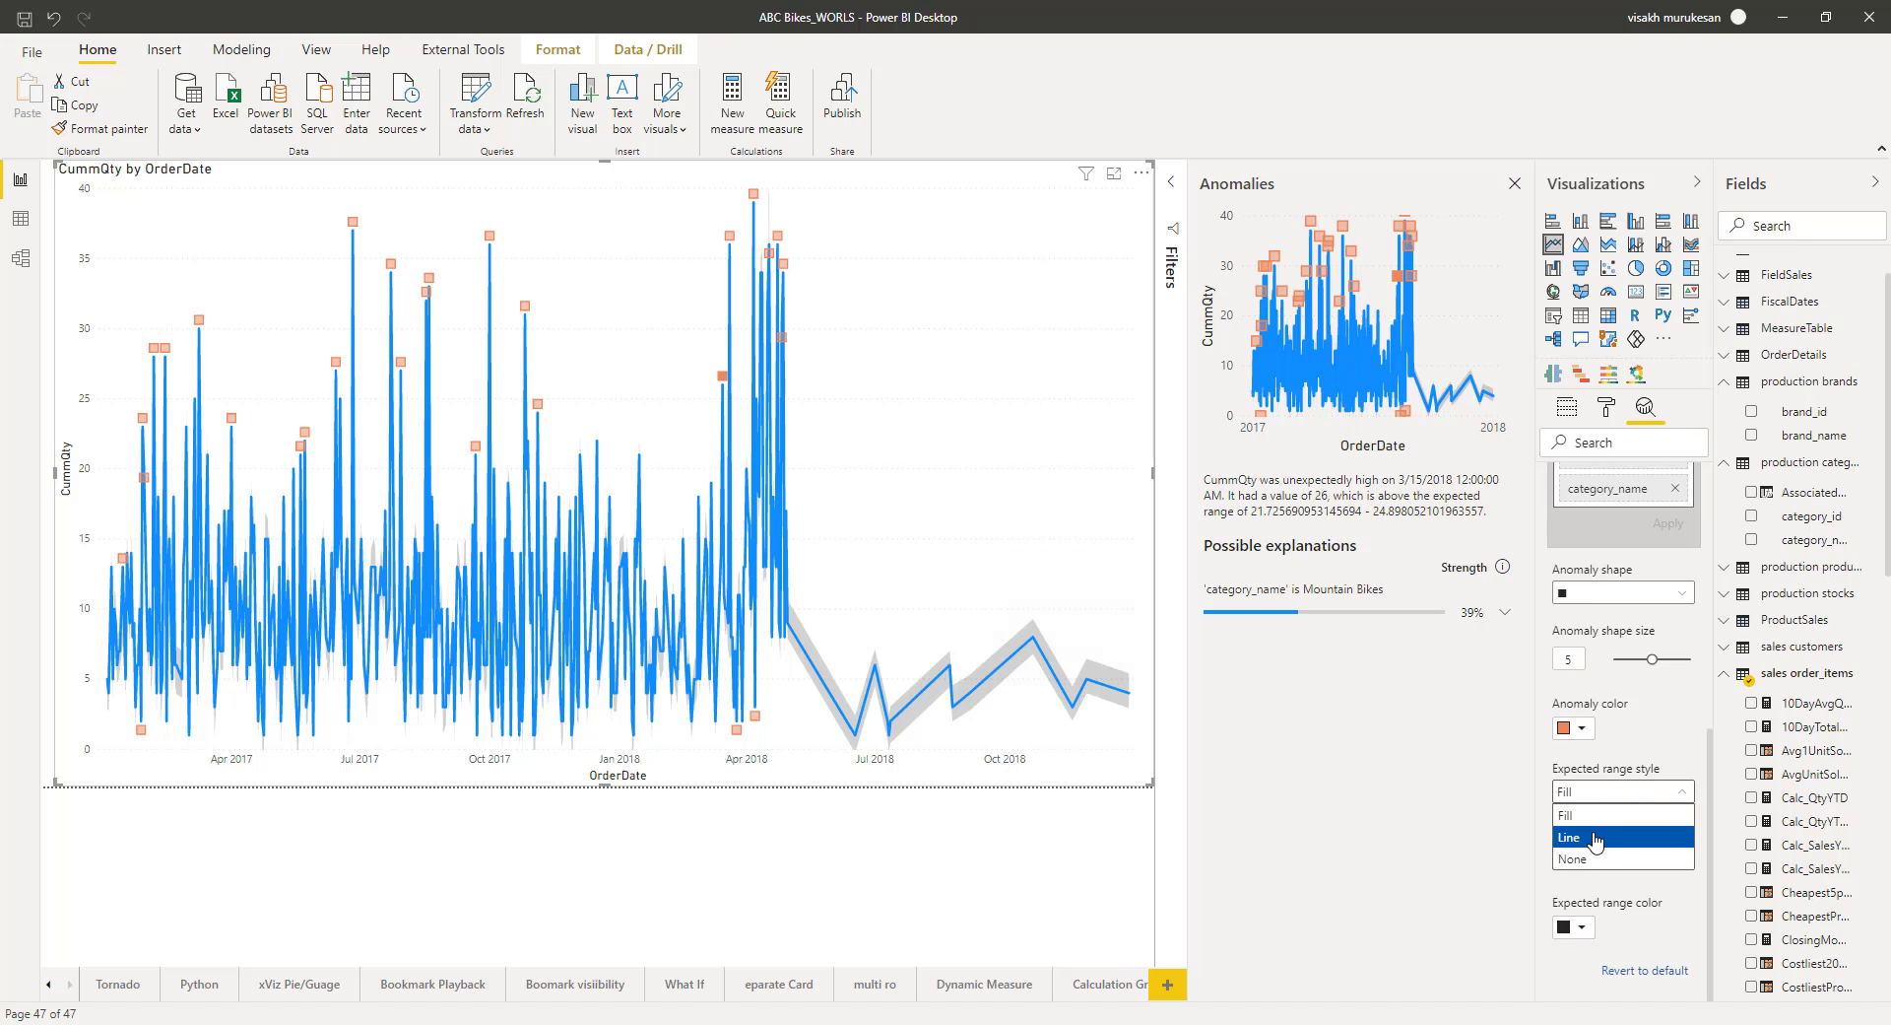
pyautogui.click(1596, 839)
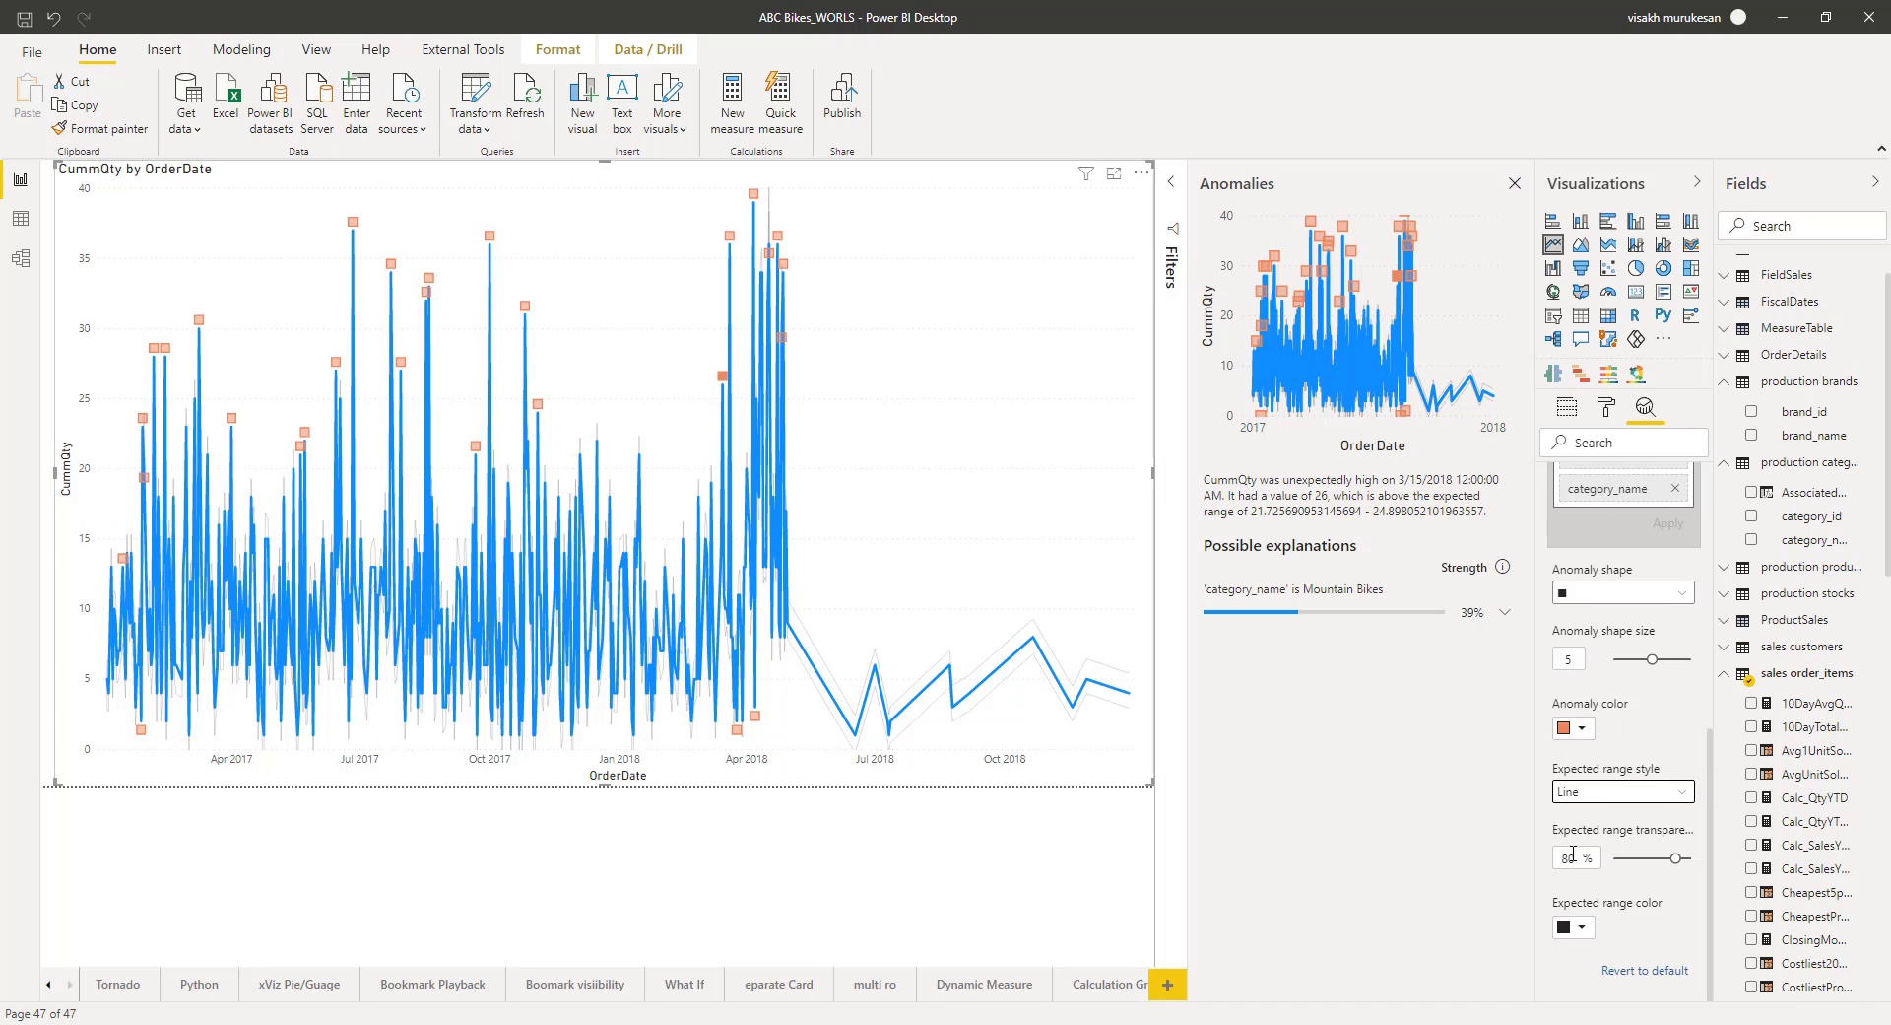
# Step: Set the expected range color to light purple and its style to Fill
pyautogui.click(1582, 927)
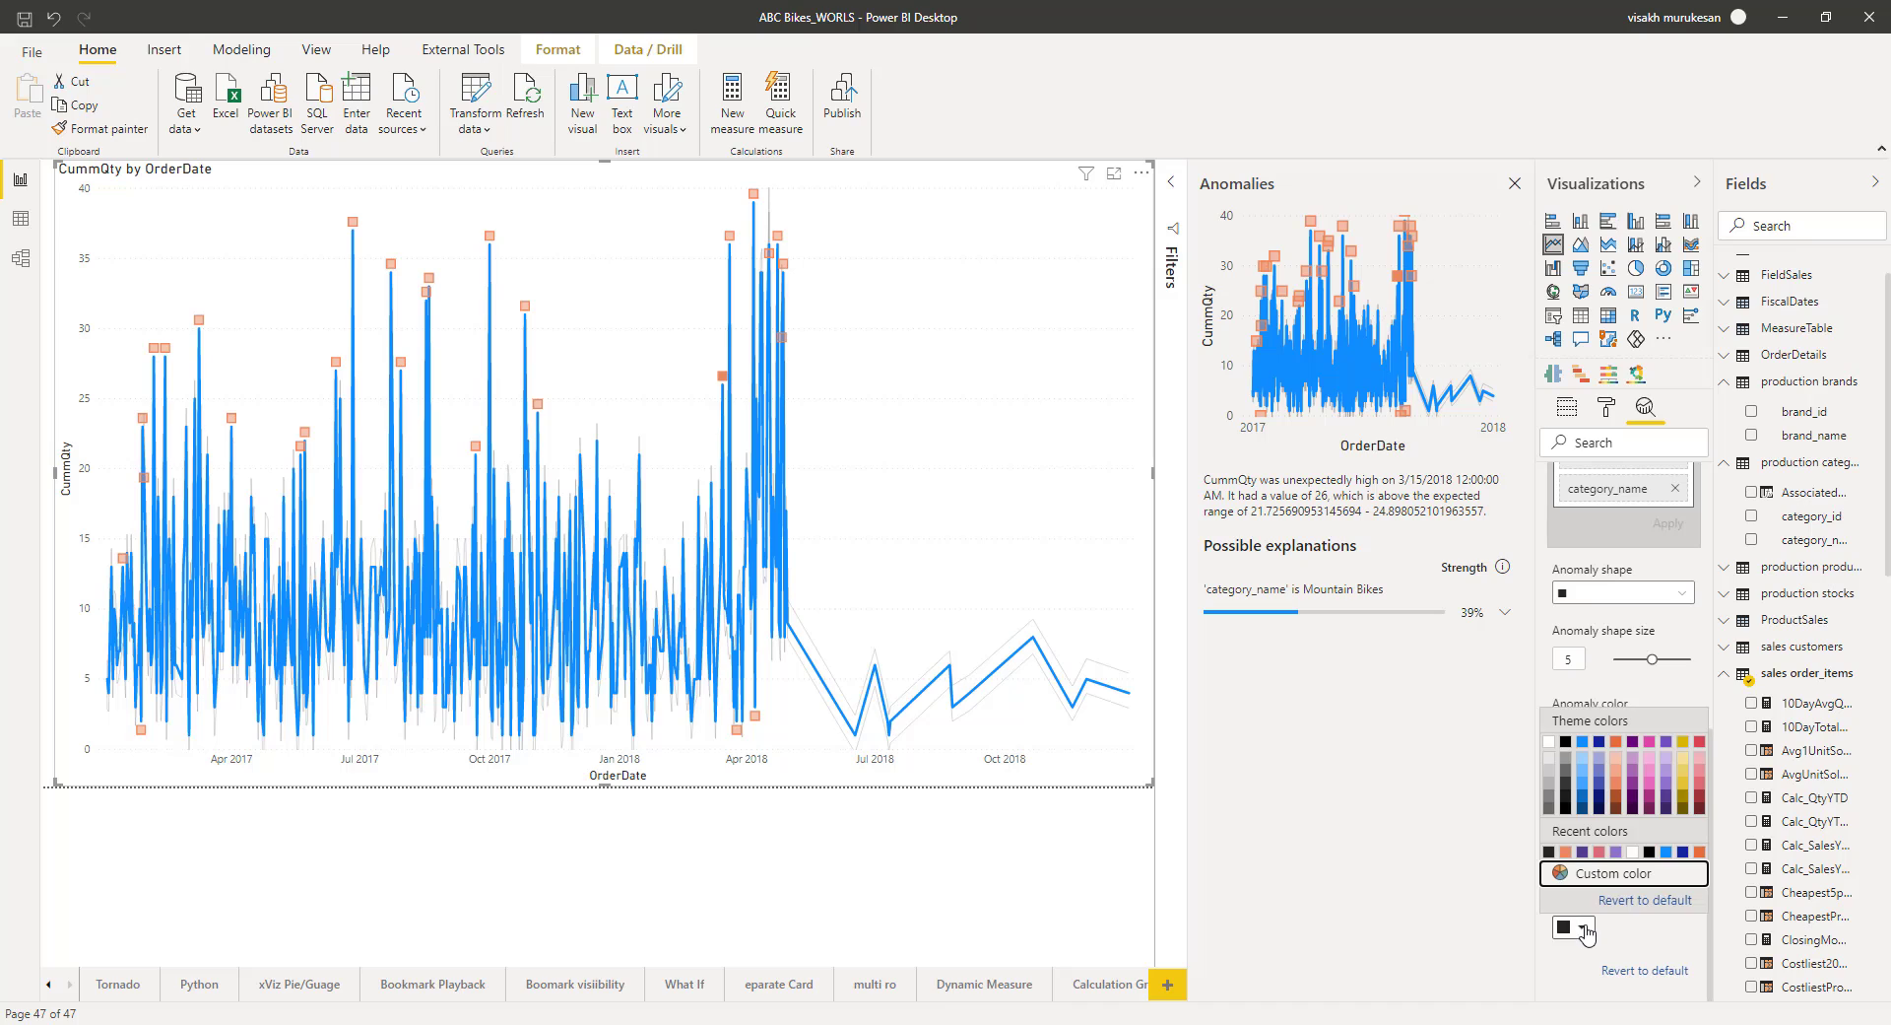
pyautogui.click(1666, 791)
pyautogui.click(1613, 788)
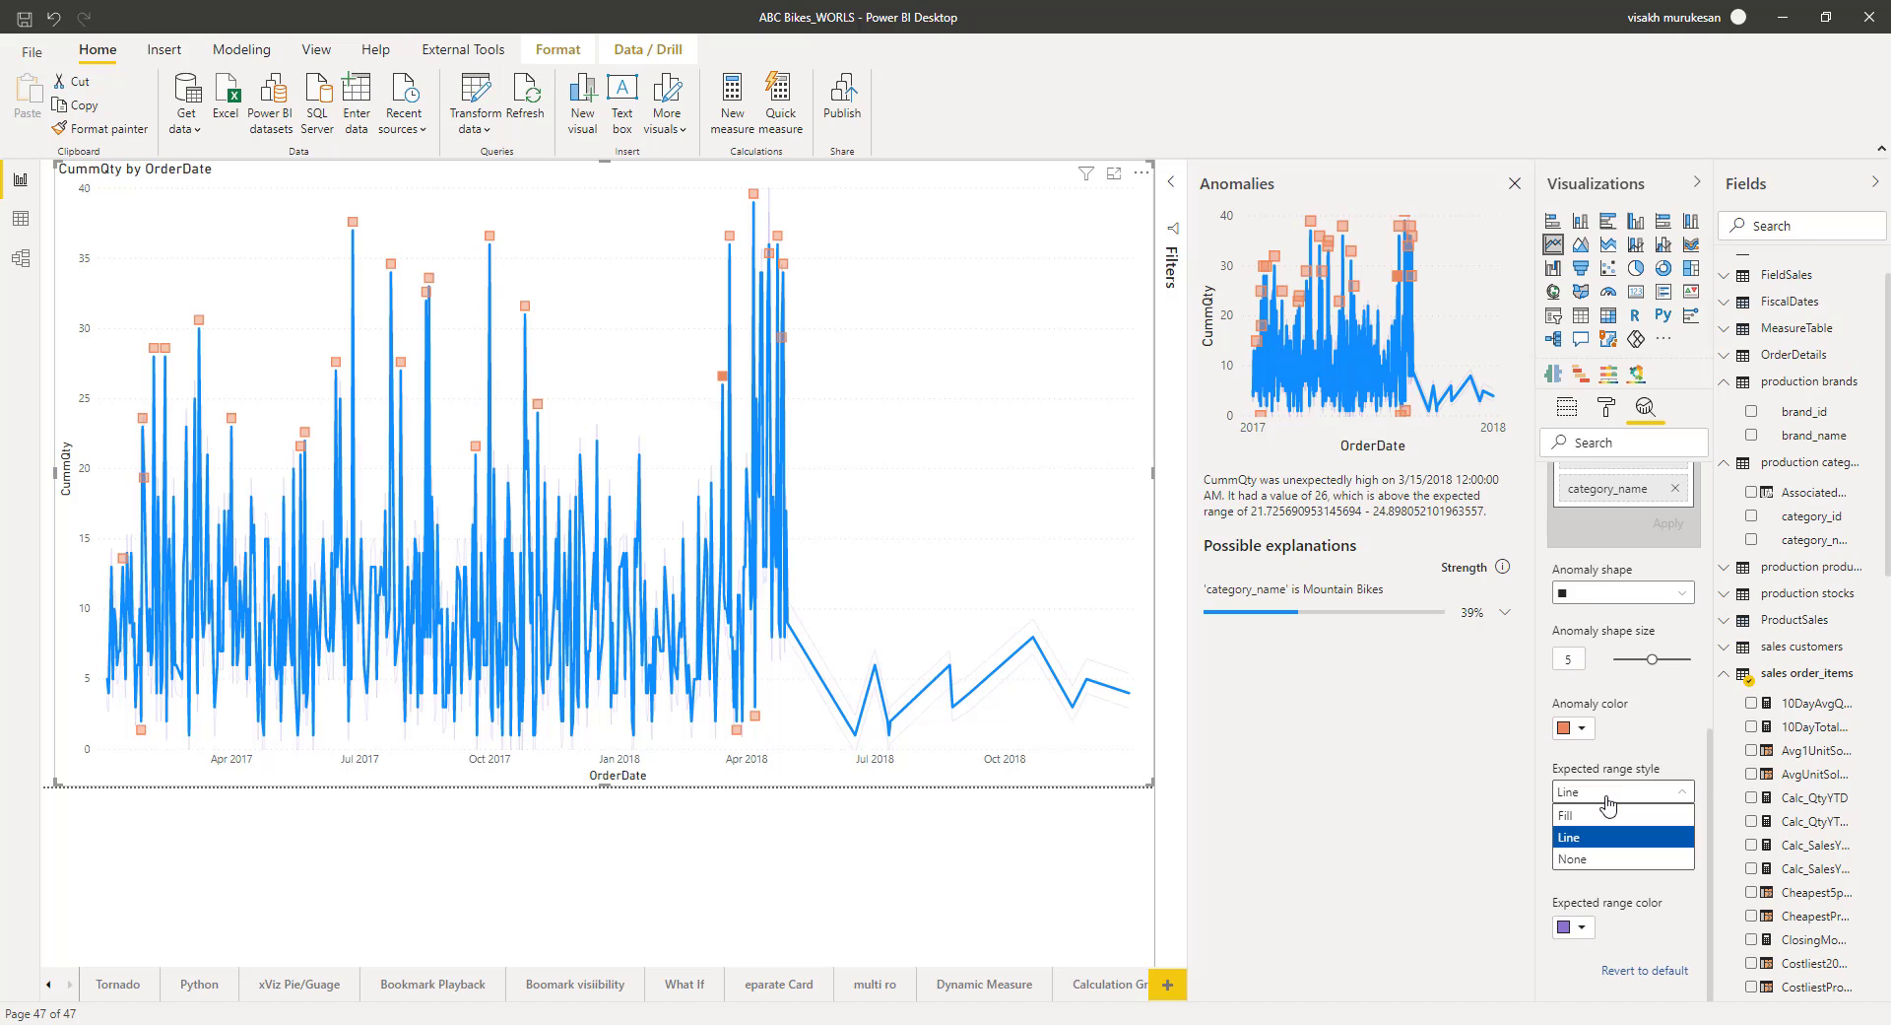
pyautogui.click(1586, 835)
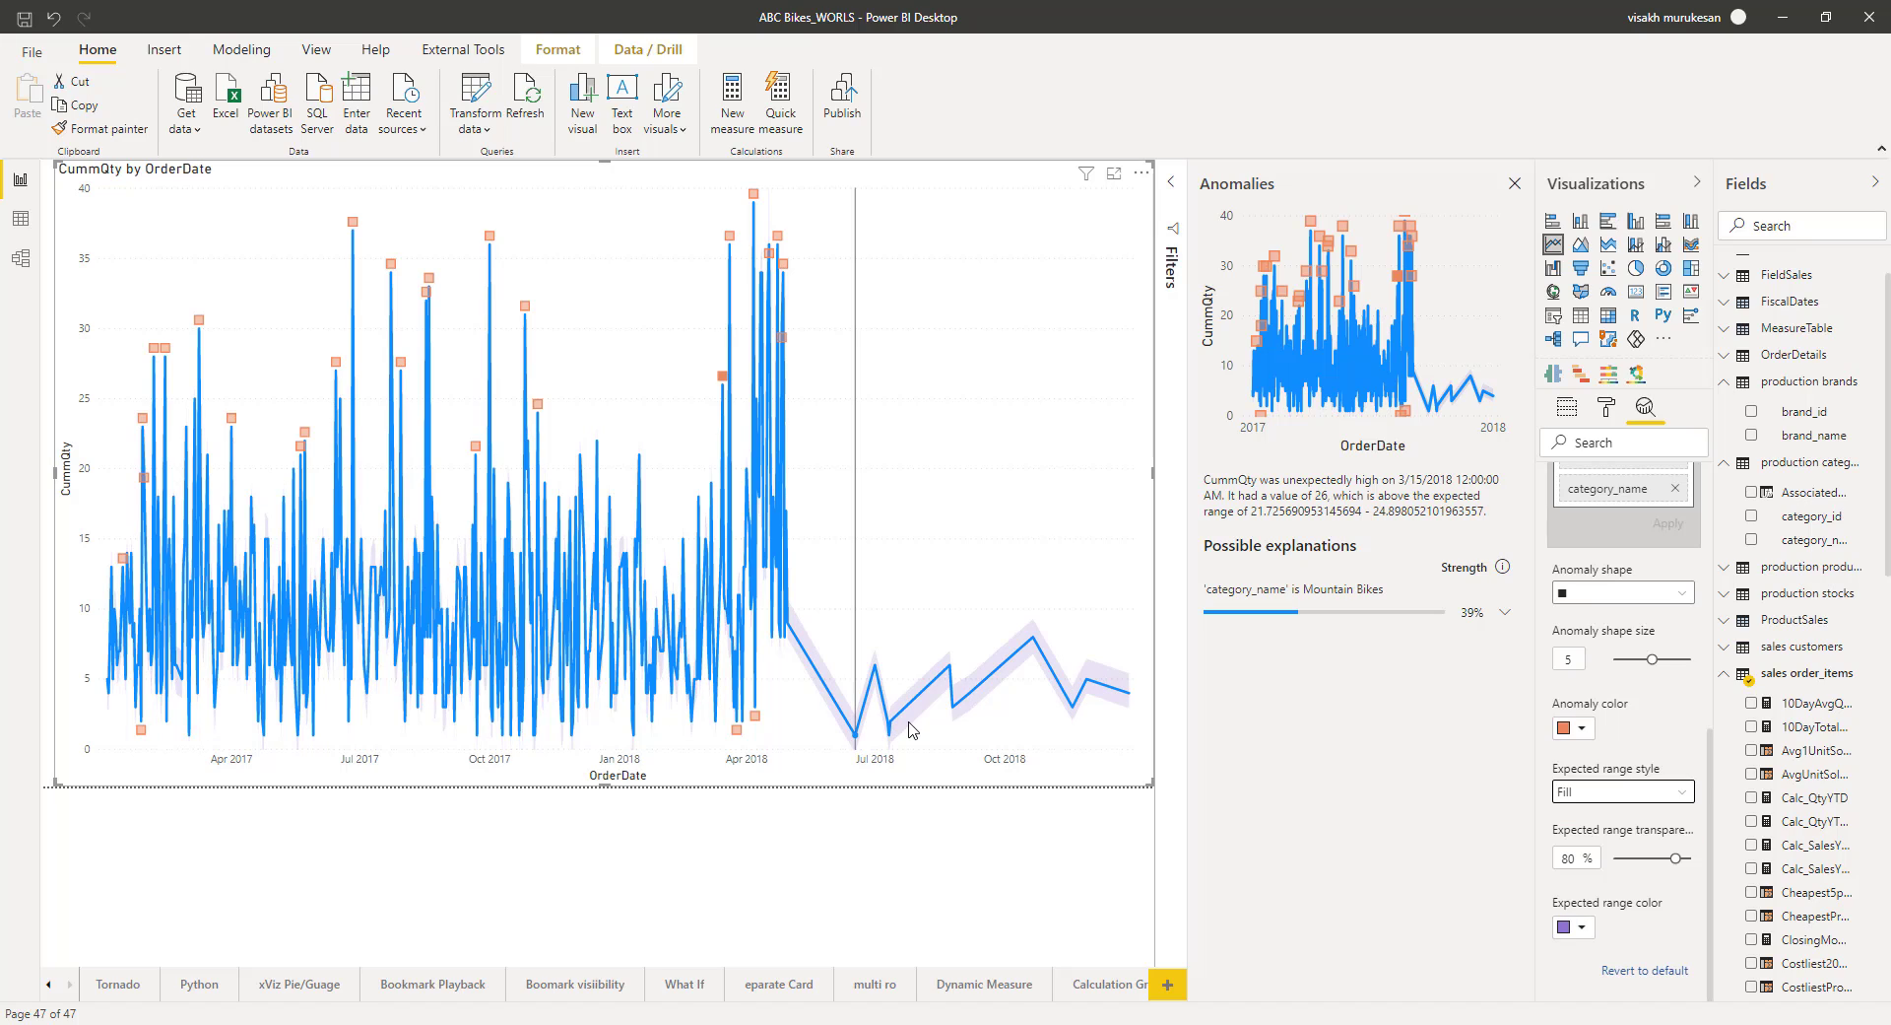